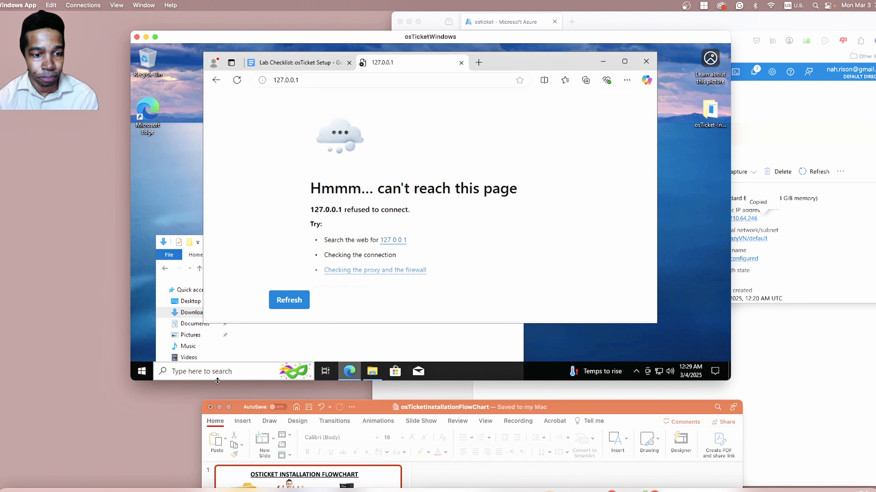
Open the Windows Features dialog from Programs and Features in Control Panel on the remote Windows machine.
click(213, 373)
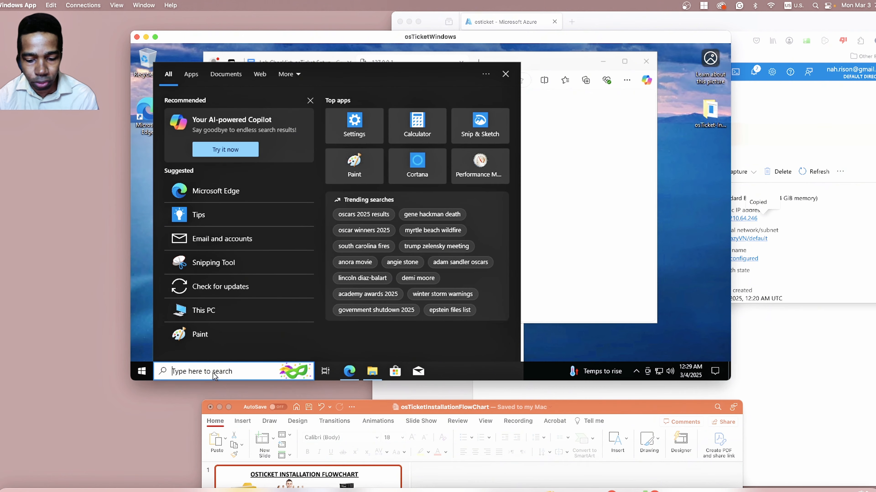
text(contro)
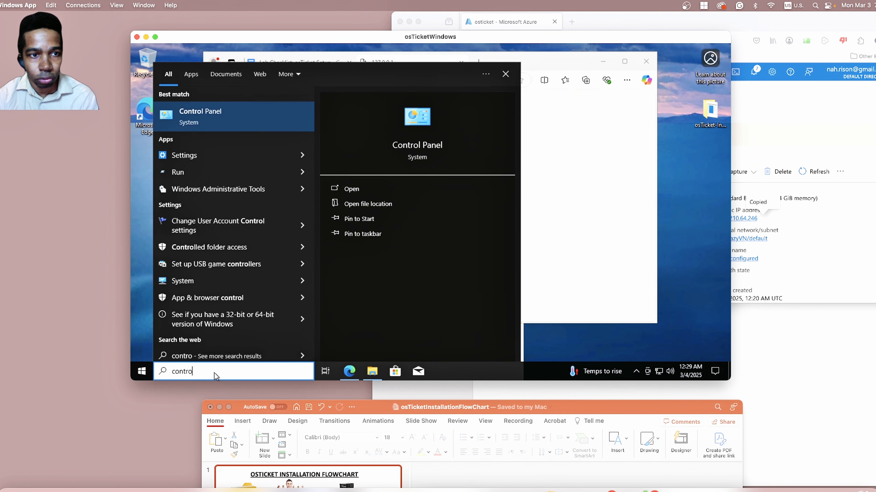
click(254, 110)
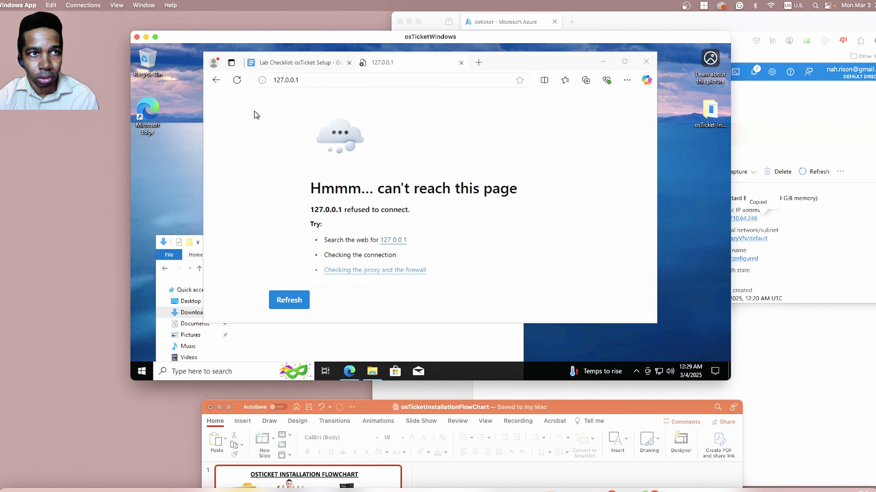
click(343, 249)
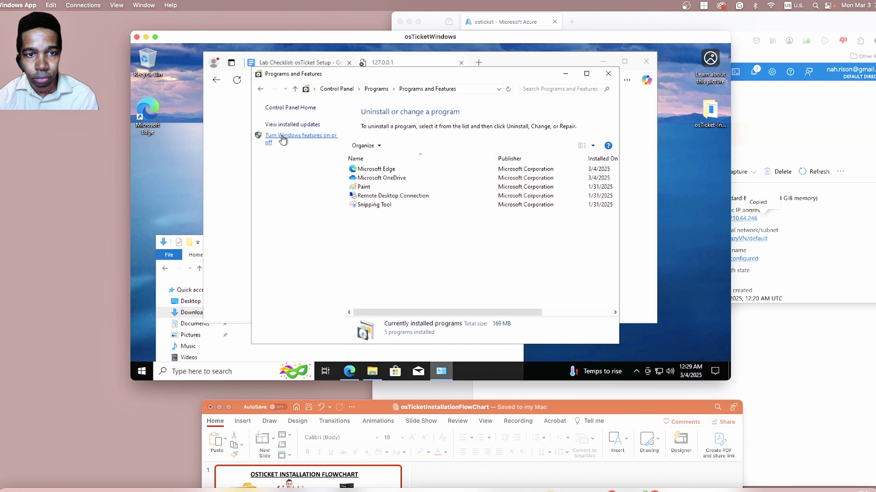
click(320, 141)
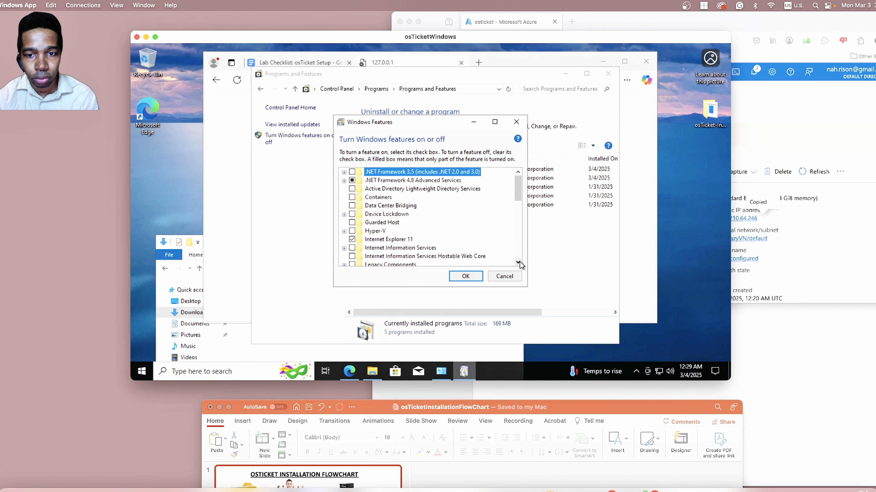
Expand Internet Information Services and enable its Web Management Tools and World Wide Web Services.
scroll(520, 261, down, 5)
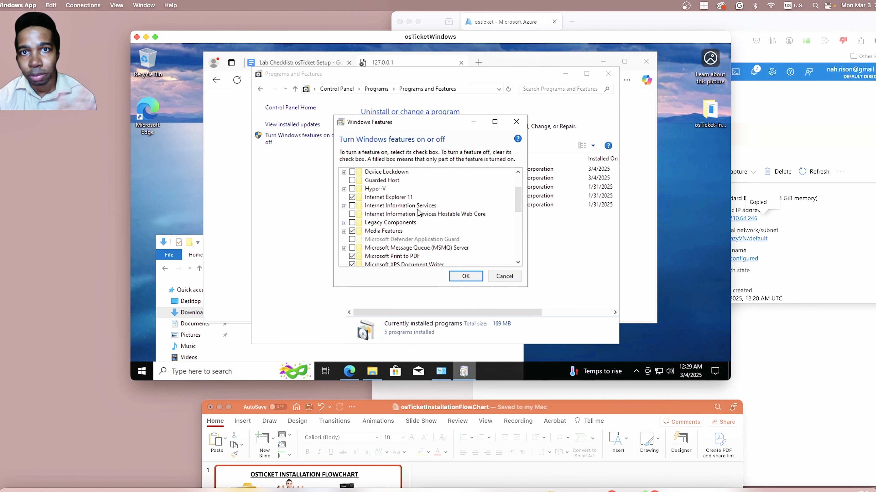
click(344, 206)
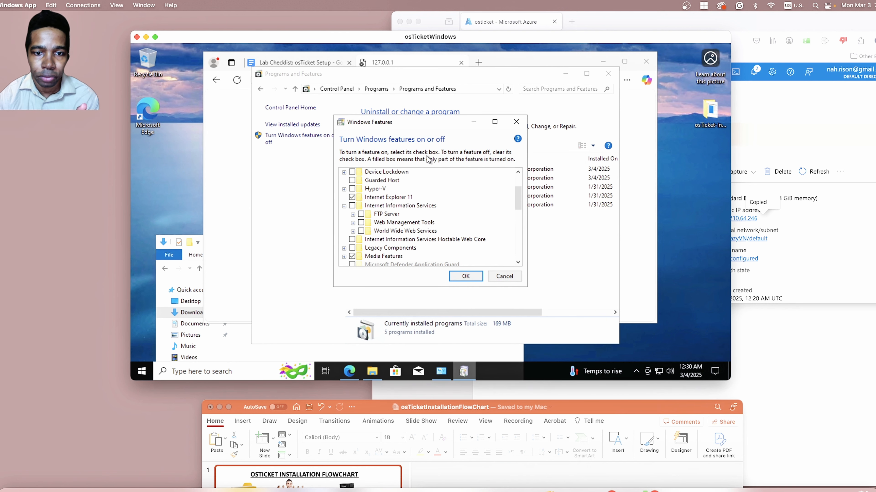
click(353, 223)
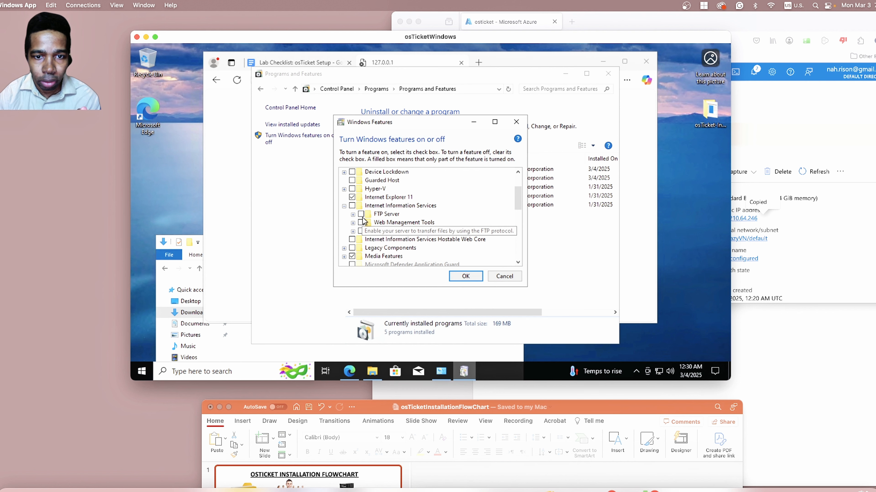
click(353, 223)
click(343, 206)
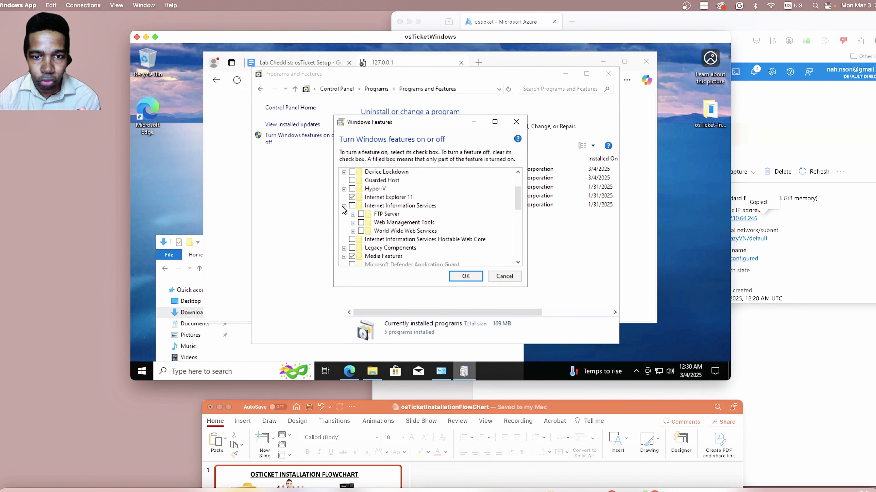
click(343, 206)
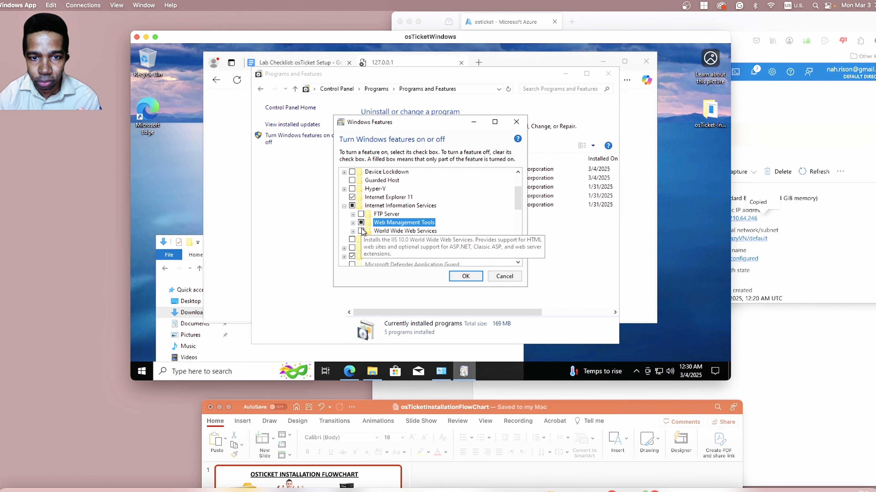
click(361, 230)
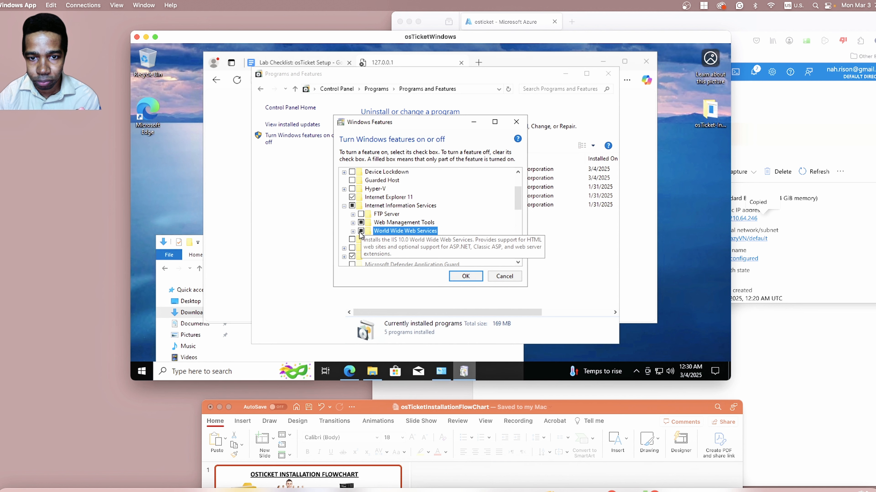
Under Web Management Tools, enable IIS 6 Management Compatibility, IIS Management Scripts and Tools, and IIS Management Service.
click(352, 215)
click(353, 214)
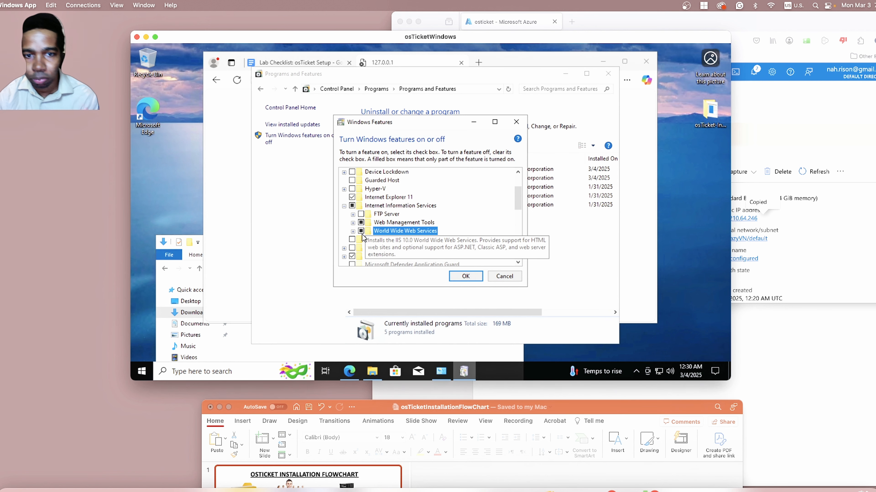
click(352, 222)
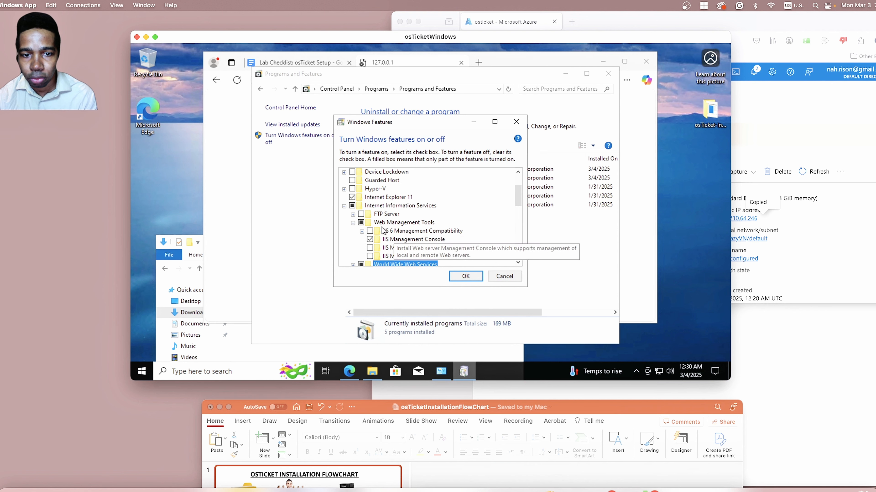
click(370, 231)
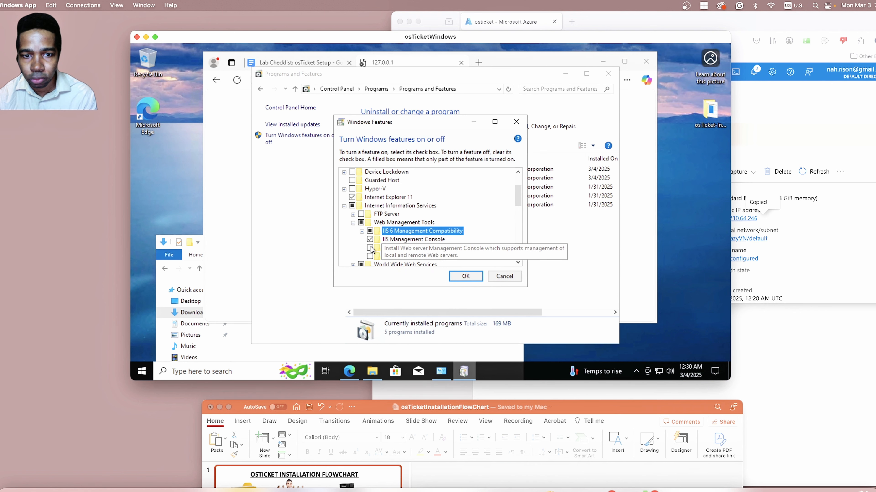
click(370, 248)
click(369, 256)
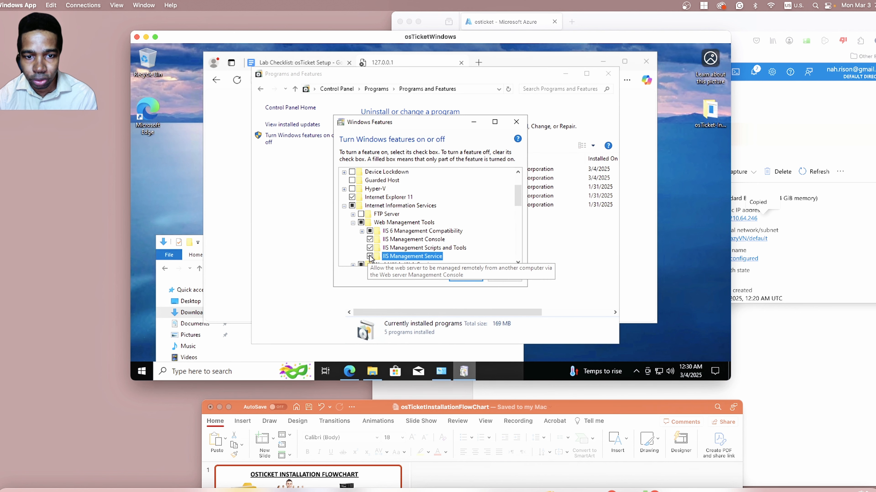
Expand World Wide Web Services to show its feature groups, including Application Development Features and Security.
click(518, 262)
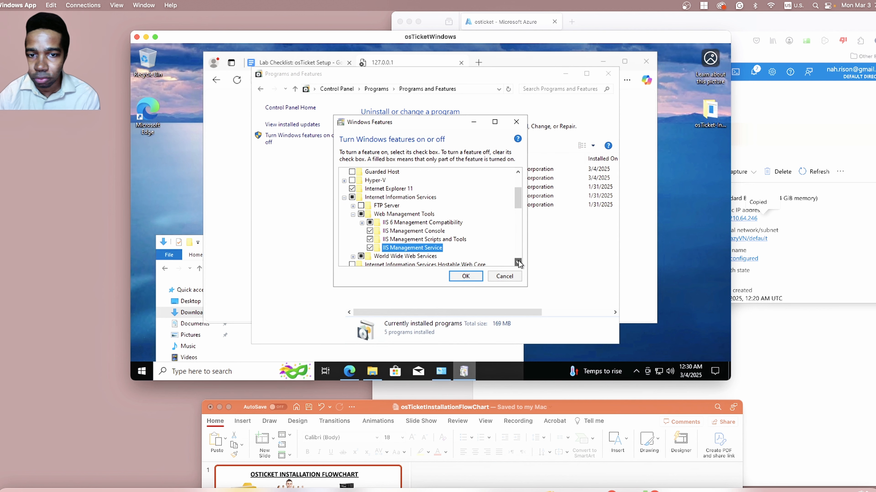
click(518, 263)
click(518, 262)
click(518, 262)
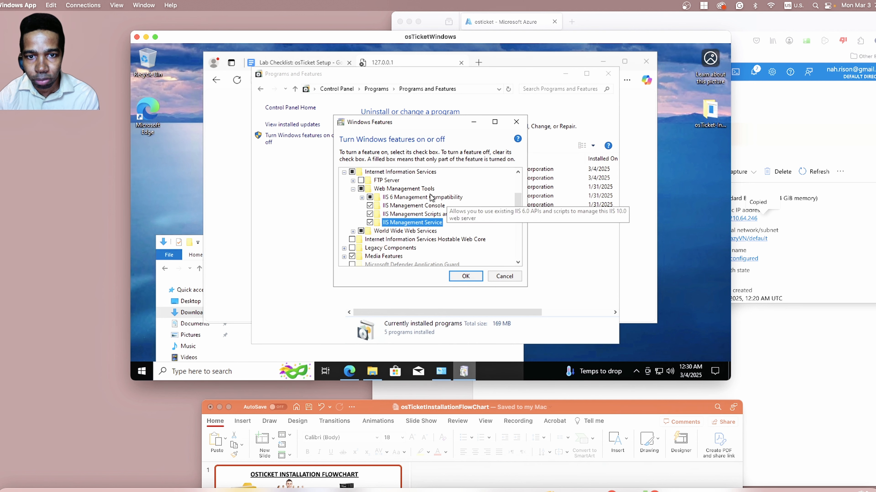
click(353, 231)
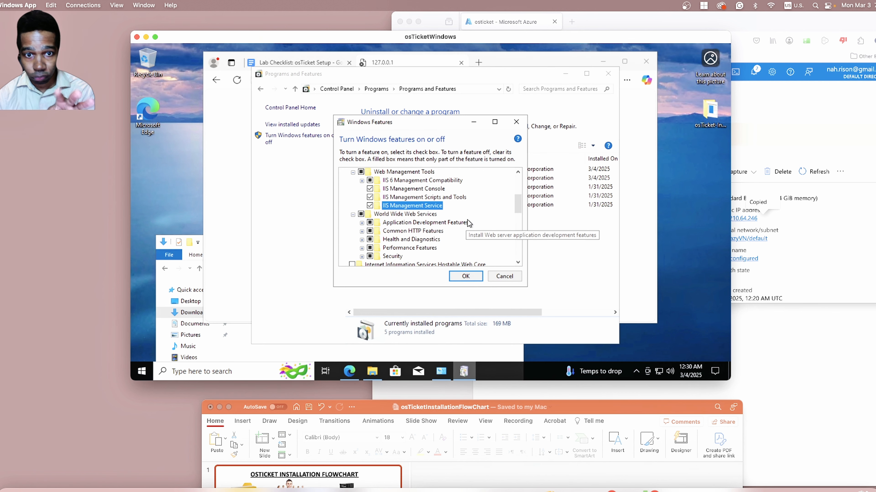
click(518, 172)
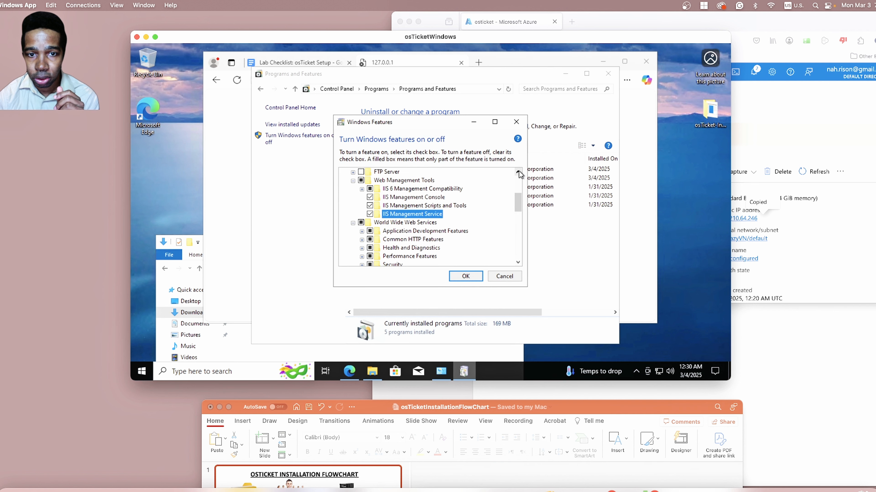
click(517, 263)
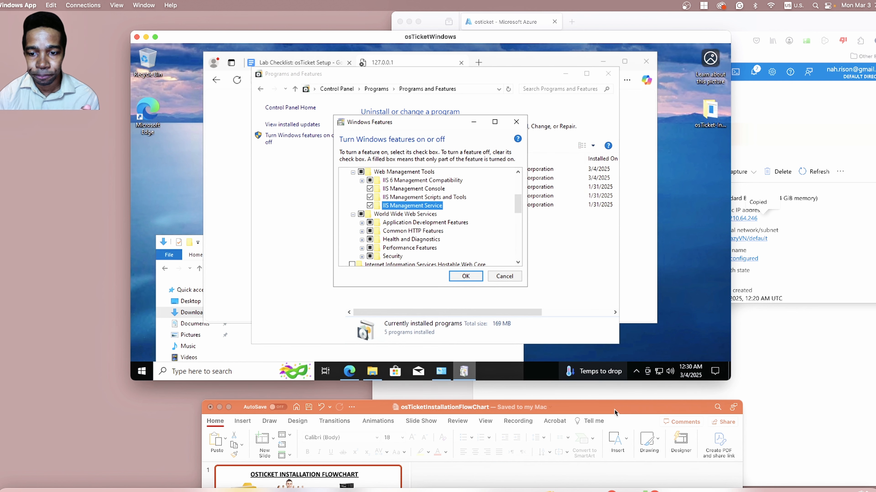
Switch to PowerPoint to review the first slide of the osTicket installation flowchart, and return to the remote Windows desktop.
drag(613, 411, 582, 89)
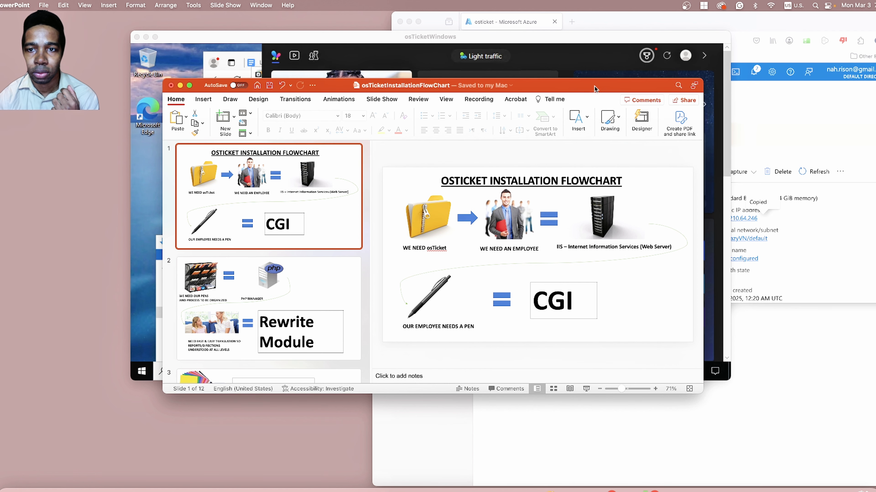
drag(594, 86, 588, 376)
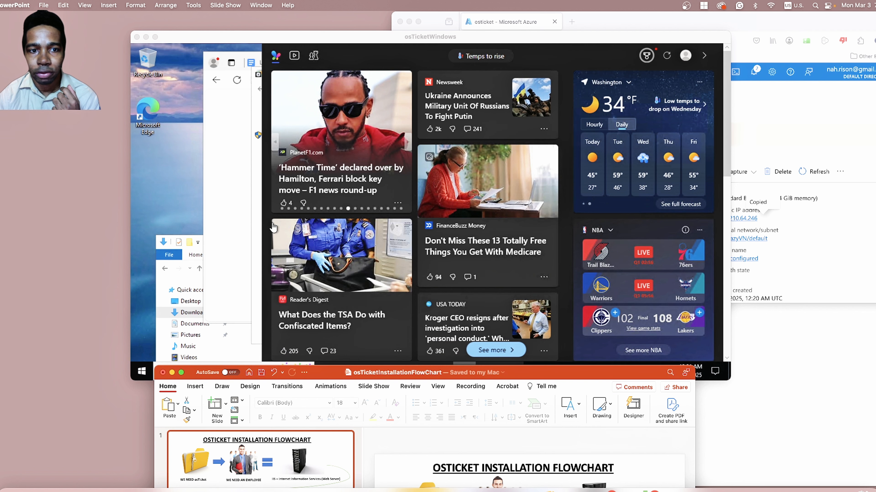
click(231, 229)
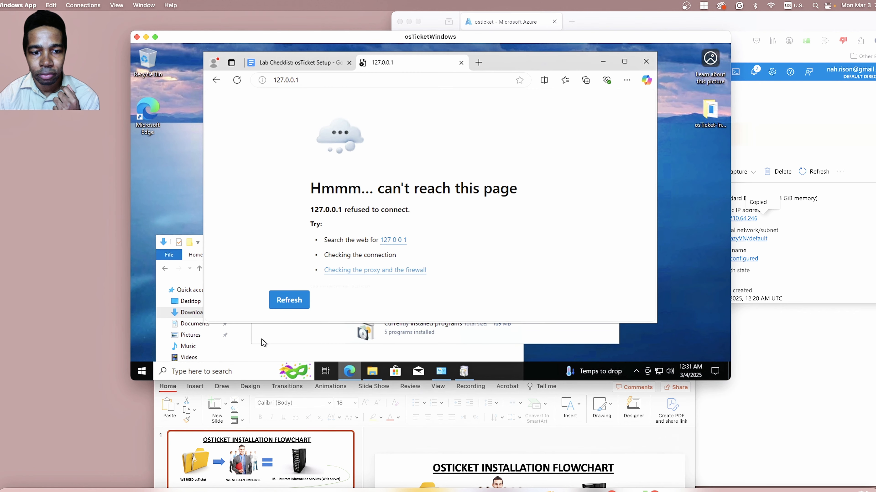
Move the Programs and Features and browser windows aside and bring the Windows Features dialog back to the front.
click(271, 337)
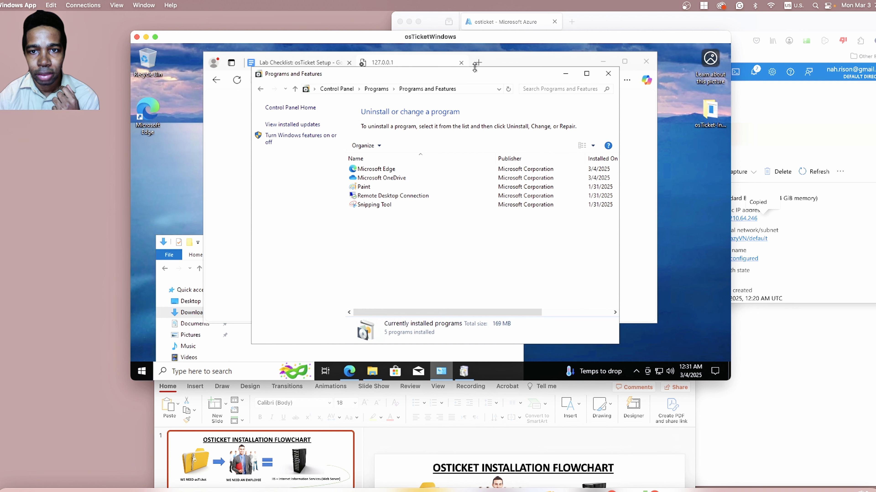
drag(463, 75, 487, 150)
drag(509, 60, 569, 191)
click(401, 120)
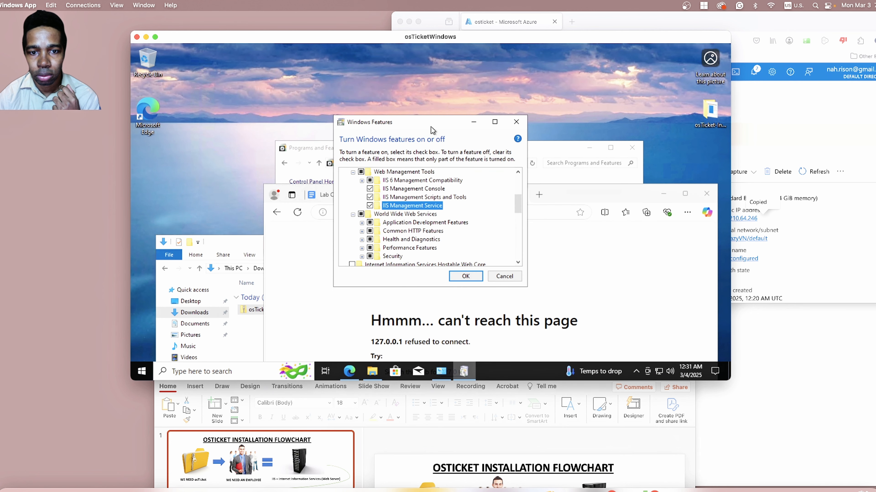
Enable CGI under Application Development Features, apply the Windows feature changes, and close the dialog once installation finishes.
click(362, 222)
scroll(413, 225, down, 2)
click(378, 231)
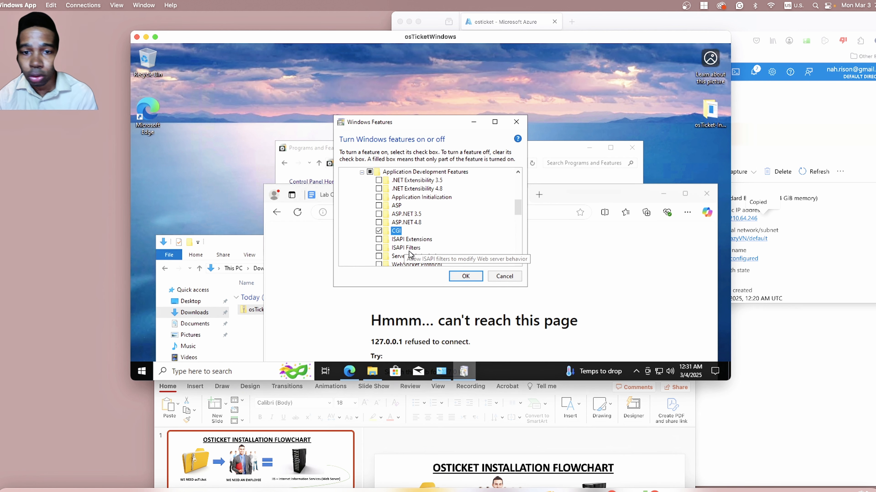
click(463, 278)
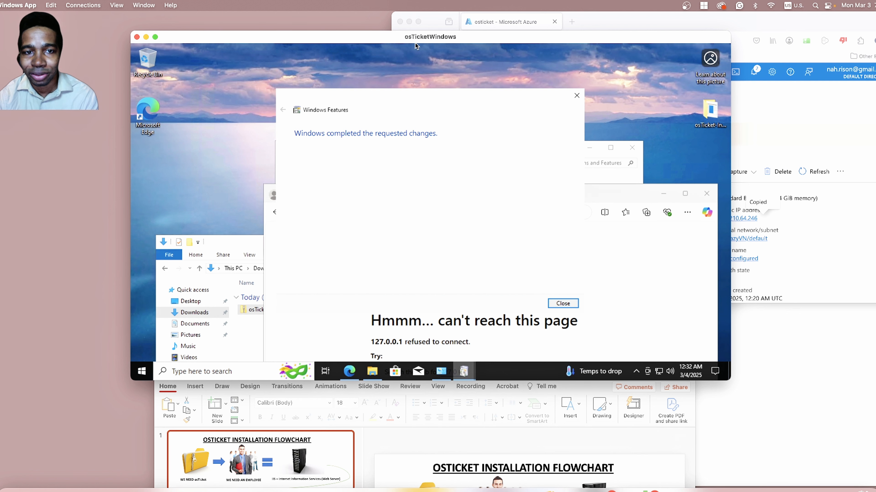
click(563, 304)
Close Programs and Features and reload 127.0.0.1 in the browser to test the IIS web server.
click(546, 147)
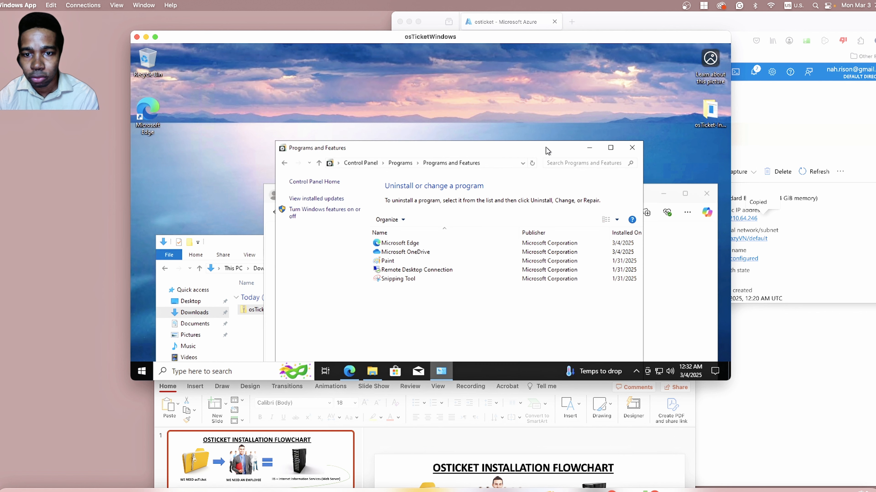
click(638, 149)
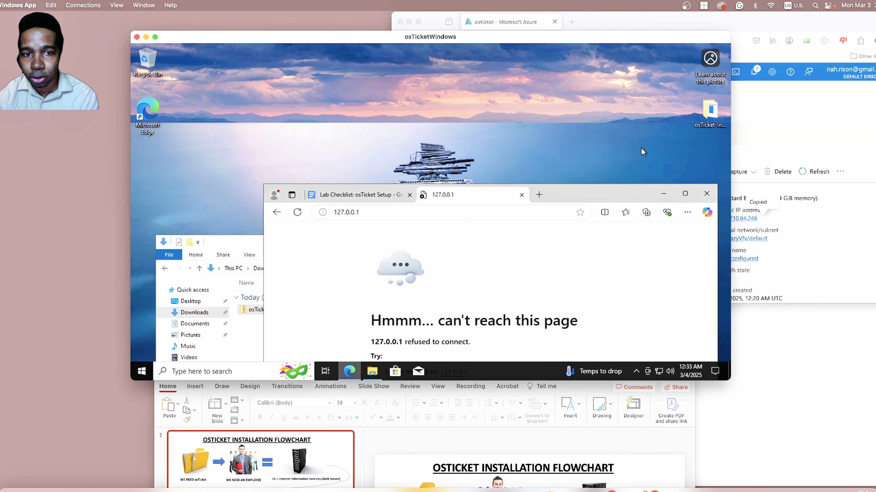
drag(566, 189, 549, 56)
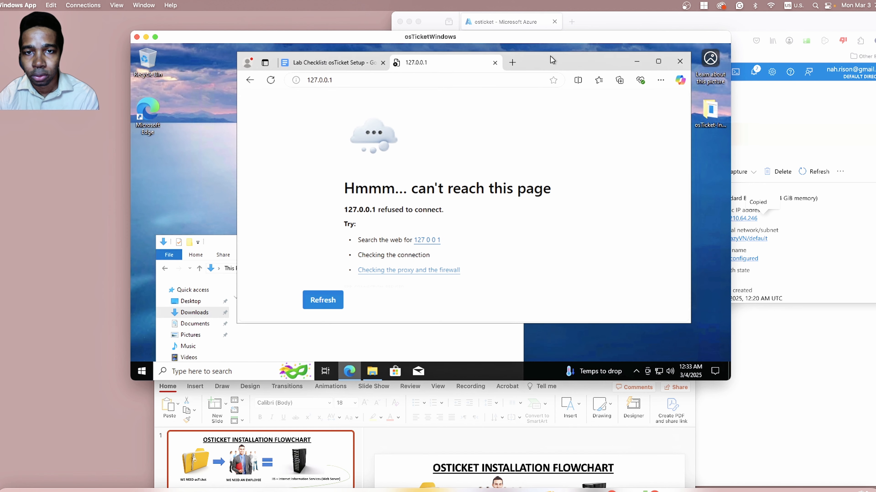
click(479, 82)
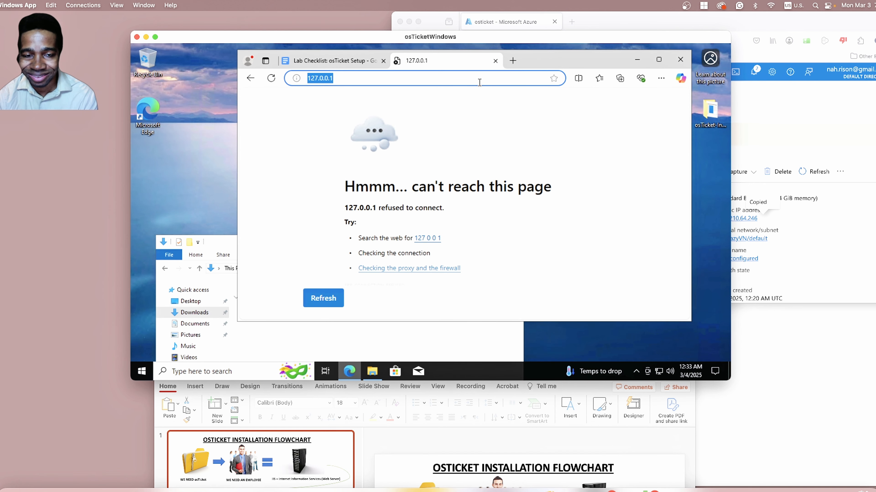
key(Return)
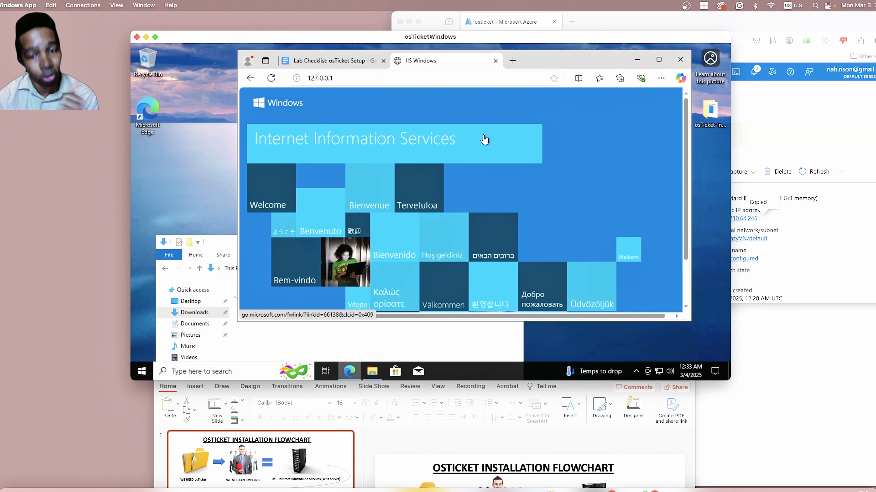
Switch to the PowerPoint flowchart and view slide 2 covering PHP Manager and the Rewrite Module.
click(510, 445)
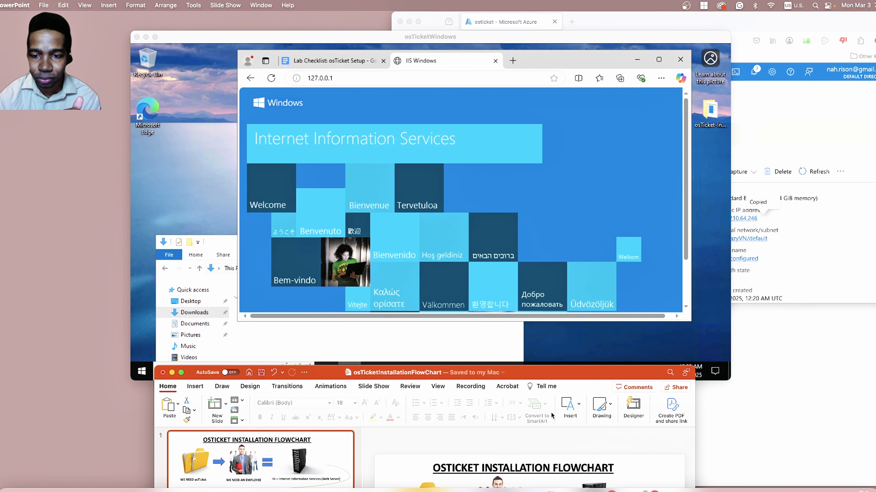
drag(596, 371, 617, 65)
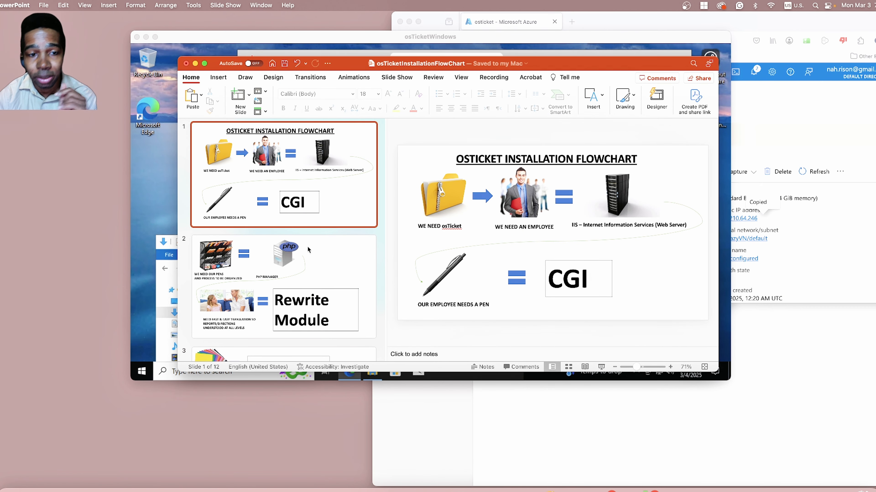
click(310, 257)
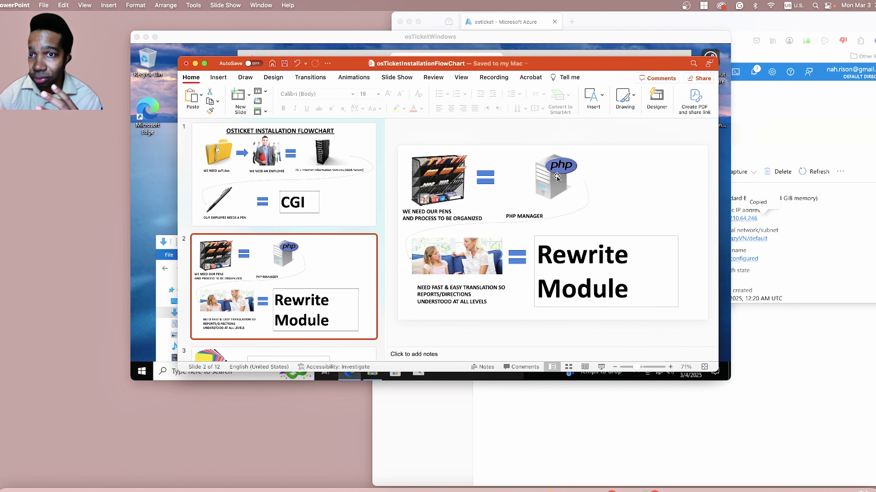
Move the PowerPoint flowchart aside and open the osTicket-Installation-Files folder on the virtual machine's Desktop to check the extracted files.
drag(598, 64, 591, 423)
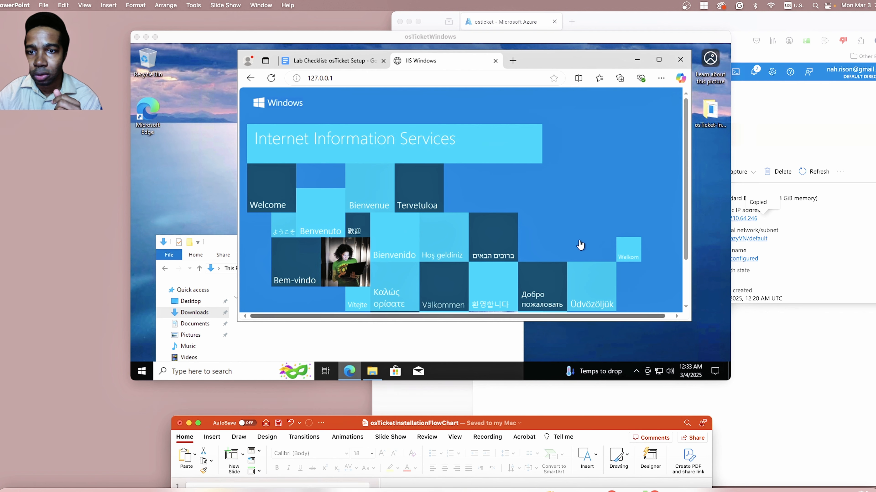
click(492, 348)
drag(412, 242, 451, 91)
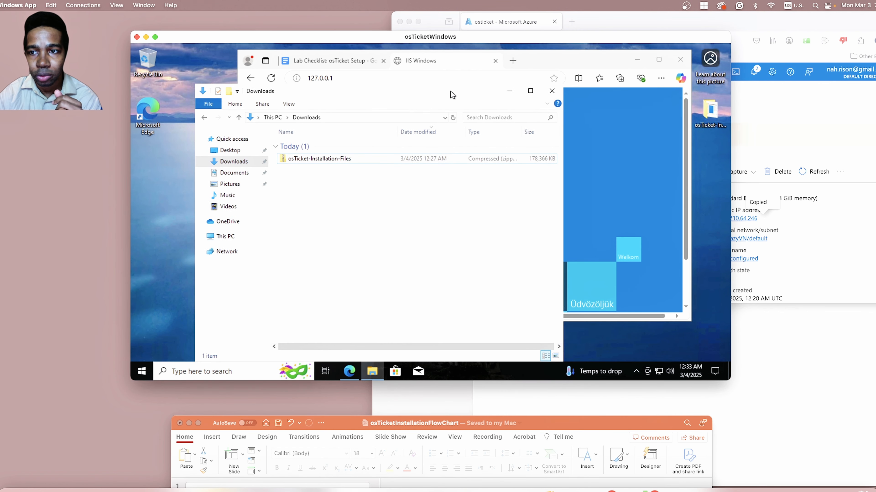
click(250, 153)
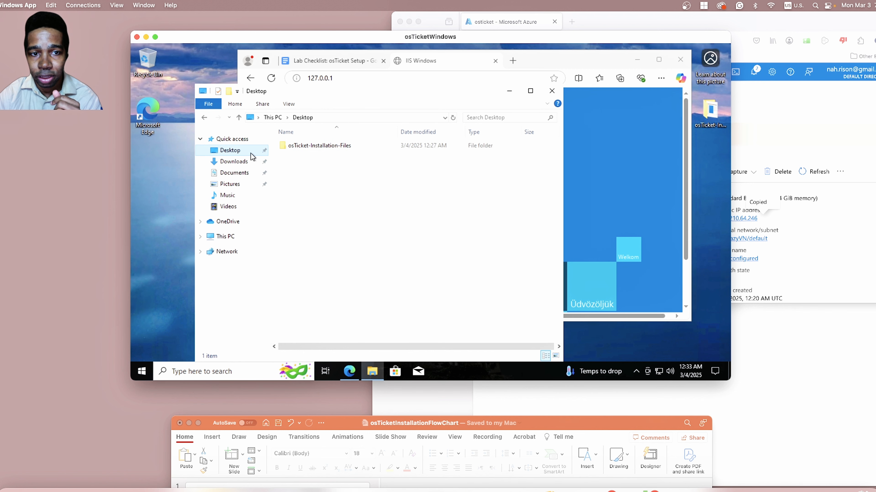
double_click(326, 147)
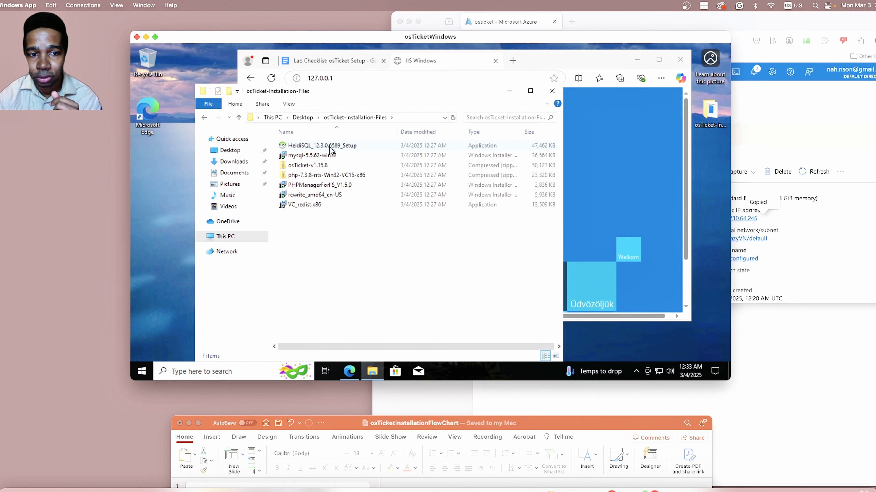
Delete the compressed osTicket-Installation-Files archive from the Downloads folder.
click(241, 162)
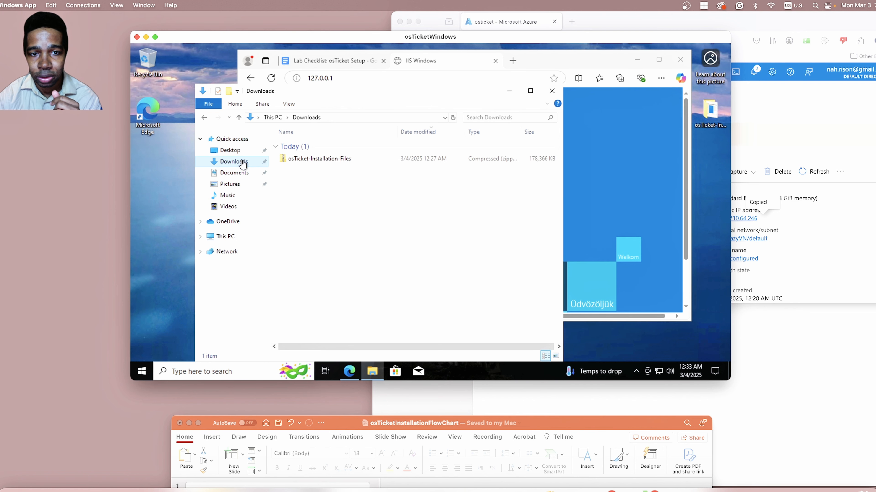
right_click(331, 160)
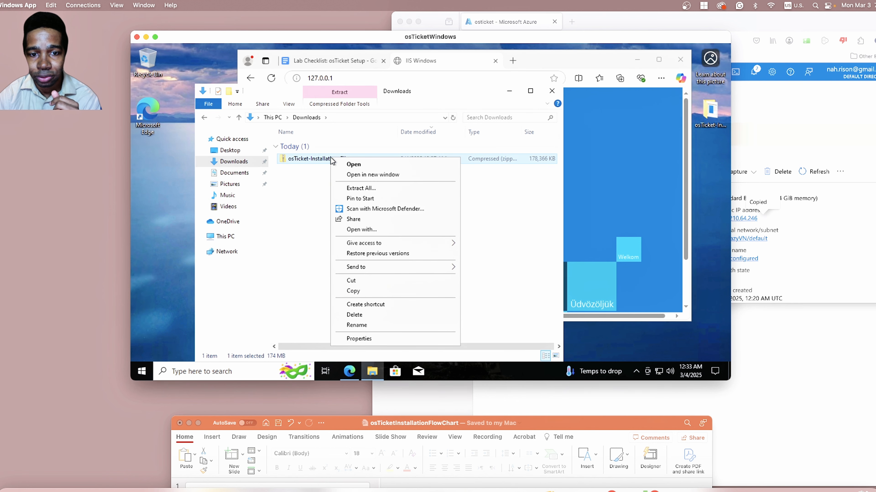
click(361, 315)
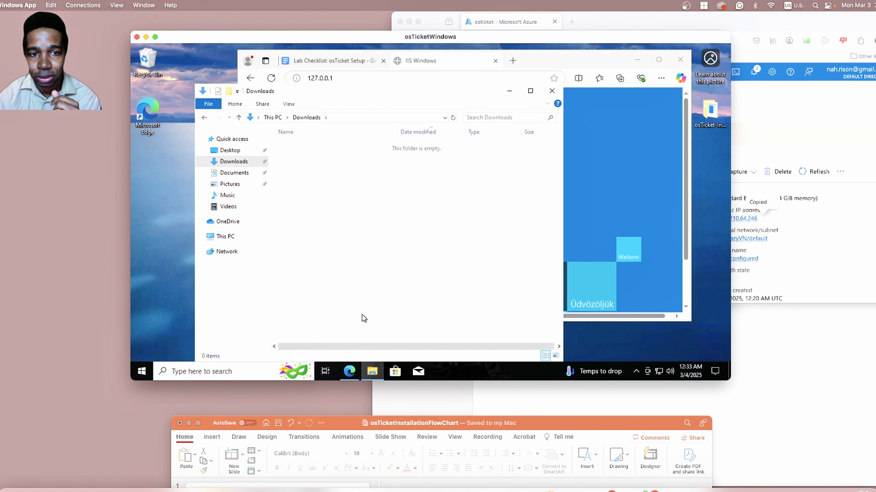
Install PHP Manager for IIS from PHPManagerForIIS_V1.5.0 in the Desktop's osTicket-Installation-Files folder, agreeing to the license.
click(235, 151)
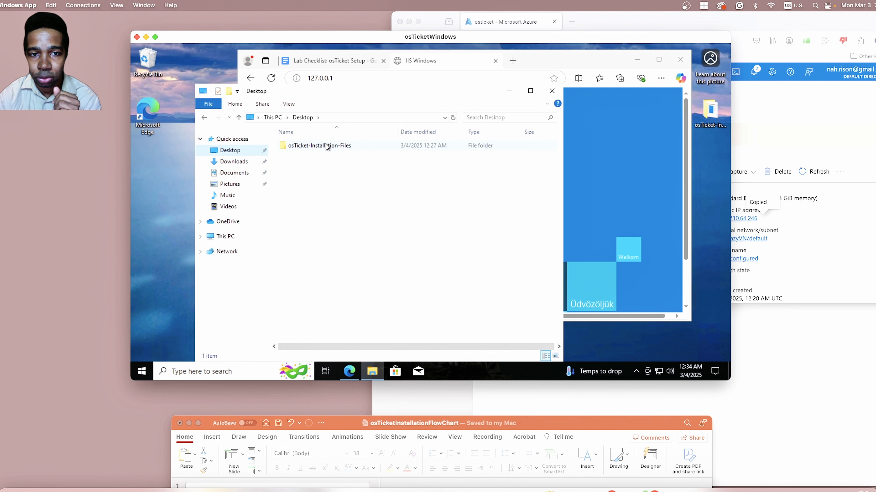
double_click(327, 146)
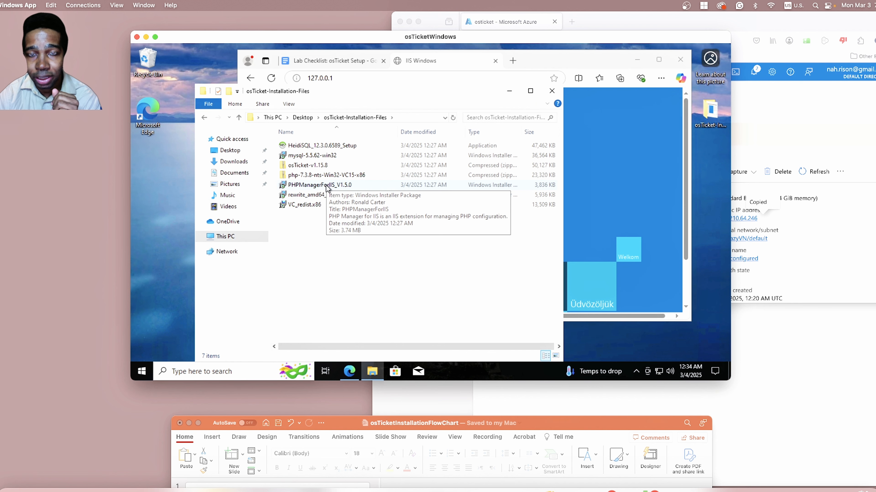
double_click(311, 186)
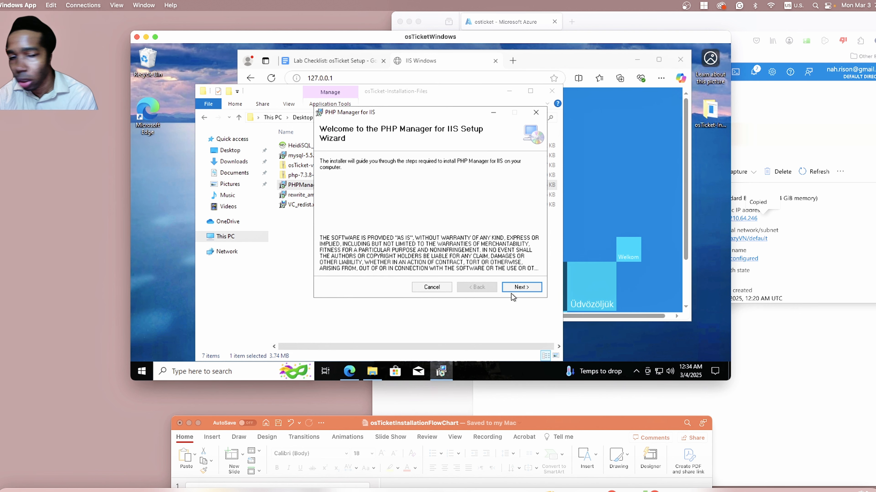
click(522, 287)
click(413, 267)
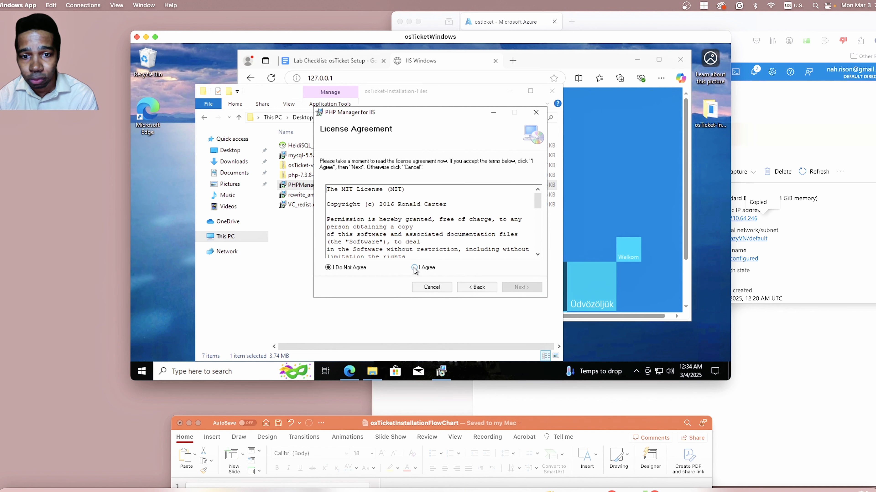
click(513, 287)
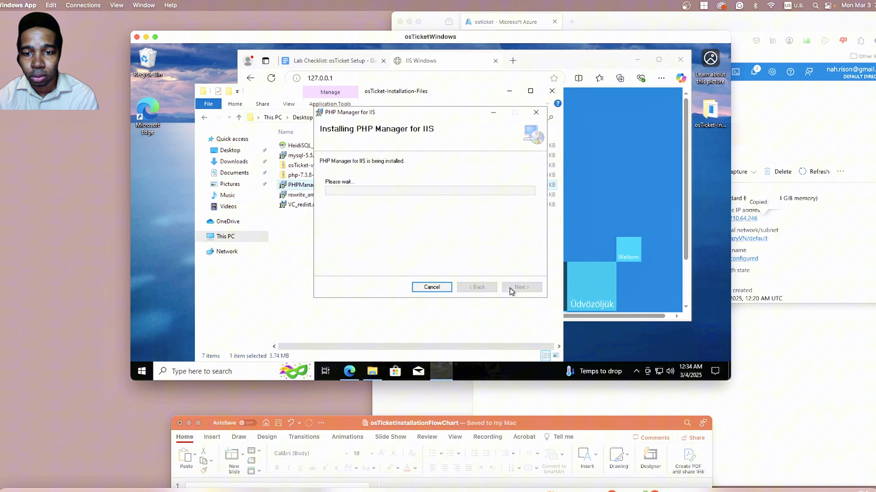
click(521, 287)
Bring the installation files folder back to the front and review the PHP Manager part of the PowerPoint flowchart.
click(471, 79)
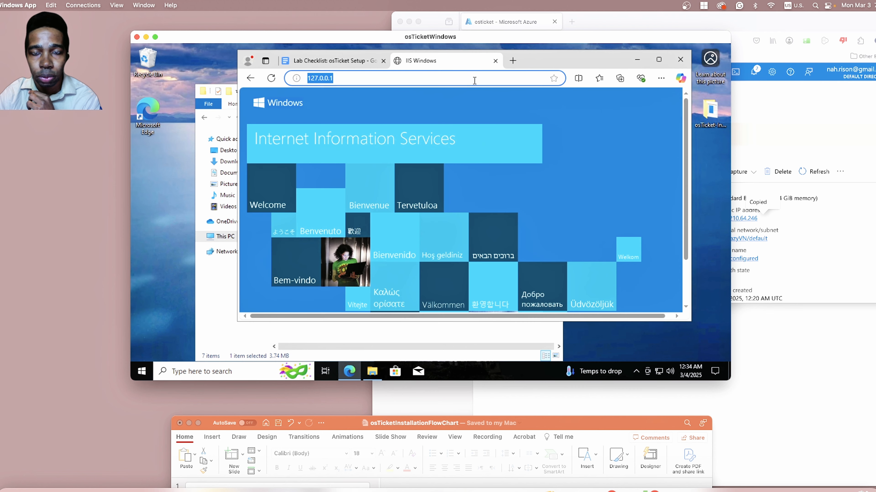
click(481, 334)
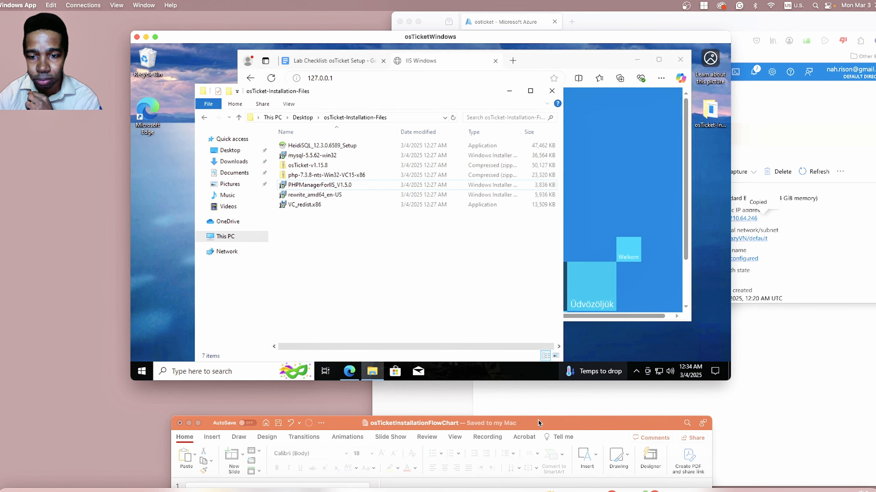
drag(539, 420, 554, 71)
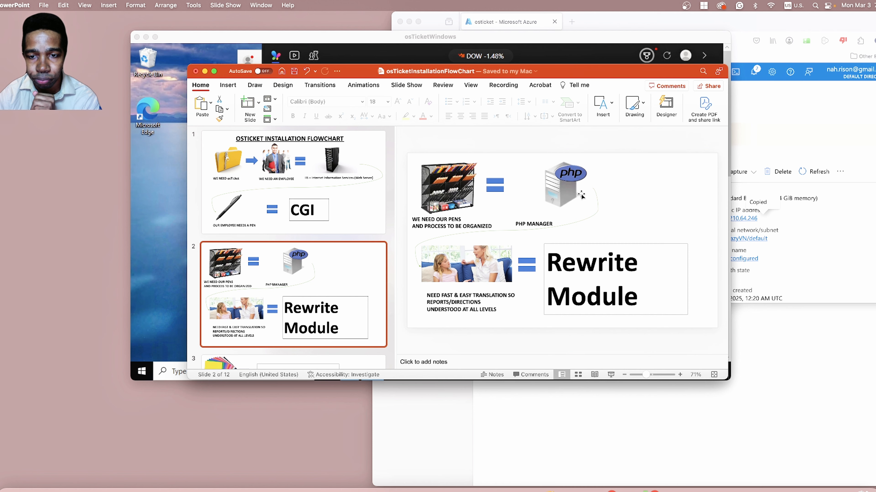
drag(605, 69, 624, 383)
Search Windows for Internet Information Services (IIS) Manager, check its features for PHP Manager, and close it.
click(175, 371)
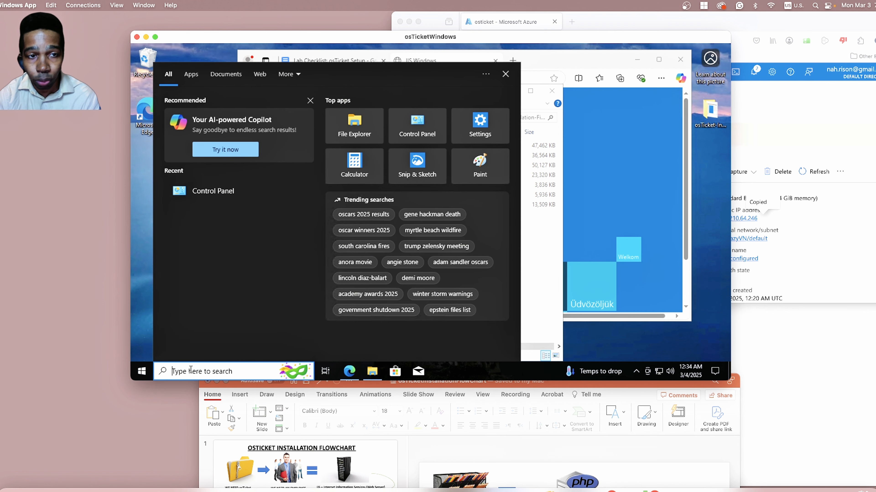
text(ii)
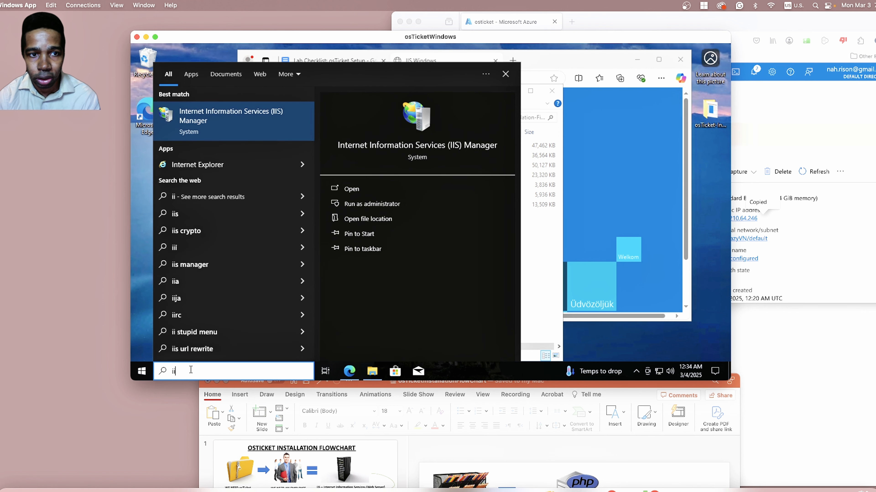
click(213, 126)
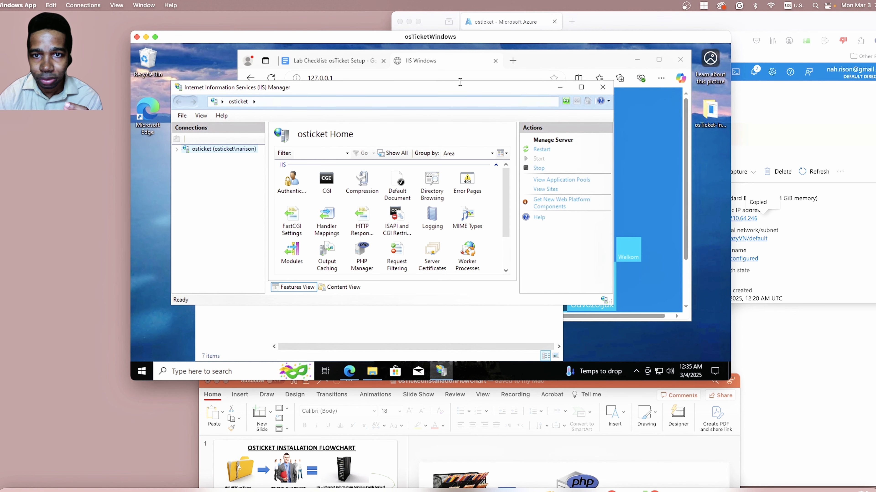
drag(460, 88, 408, 131)
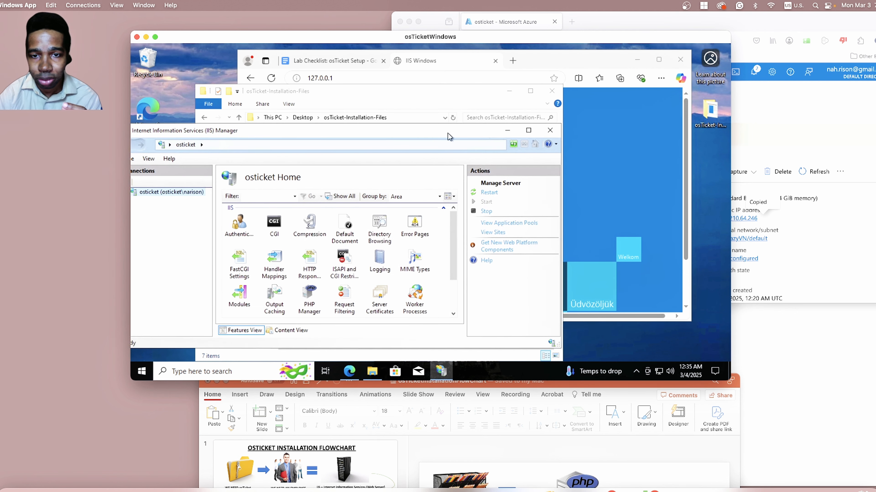
click(550, 130)
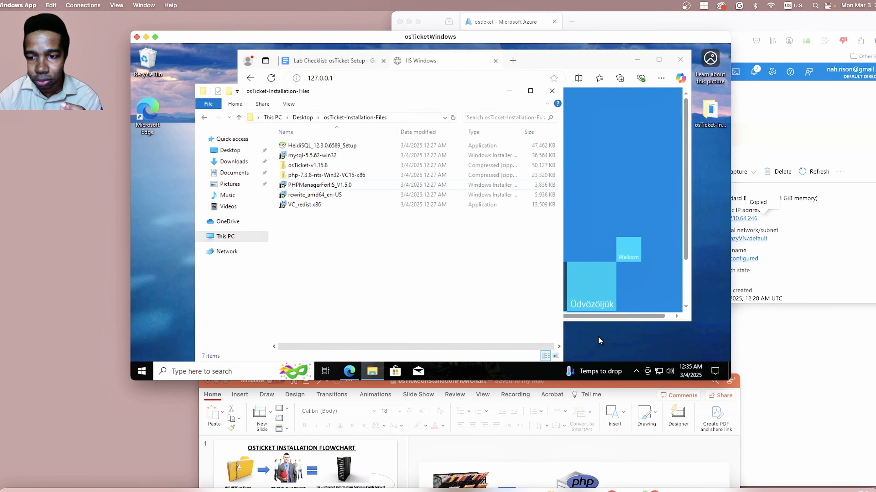
Switch to the PowerPoint flowchart to review the Rewrite Module on slide 2, and move it aside again.
click(607, 447)
drag(647, 384, 620, 100)
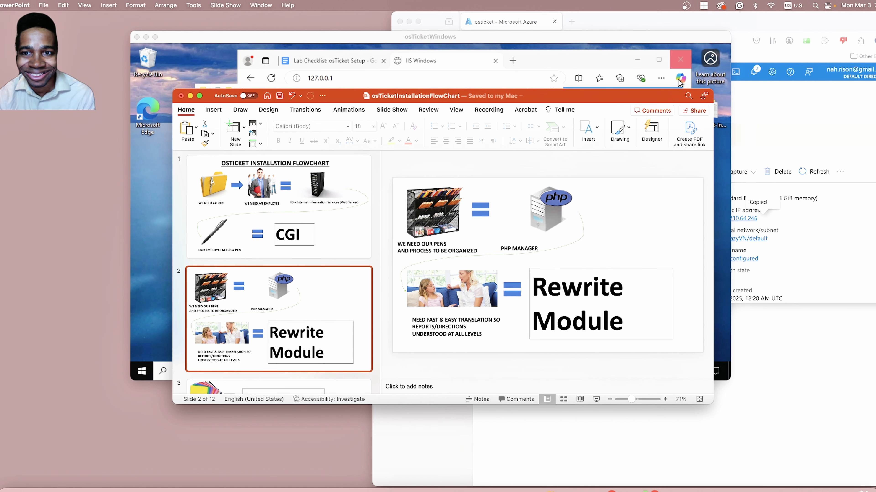
drag(643, 97, 638, 384)
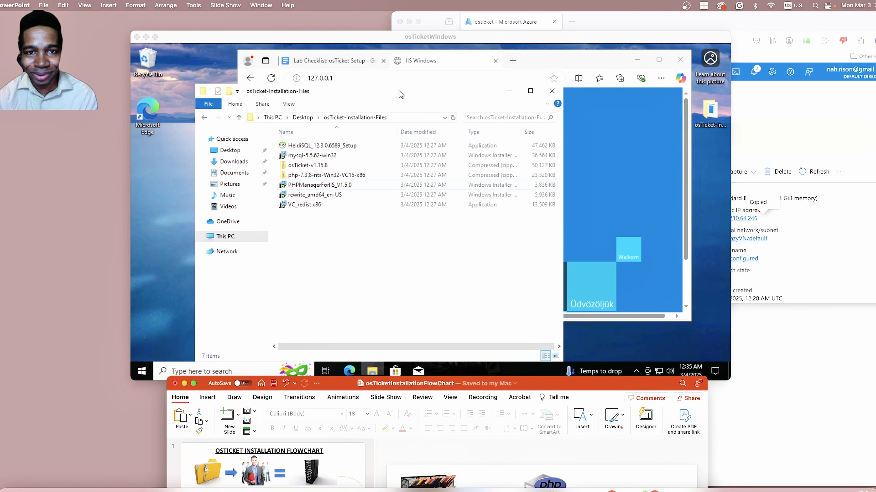
Run the rewrite_amd64_en-US installer, accept the license terms, and install IIS URL Rewrite Module 2.
click(395, 95)
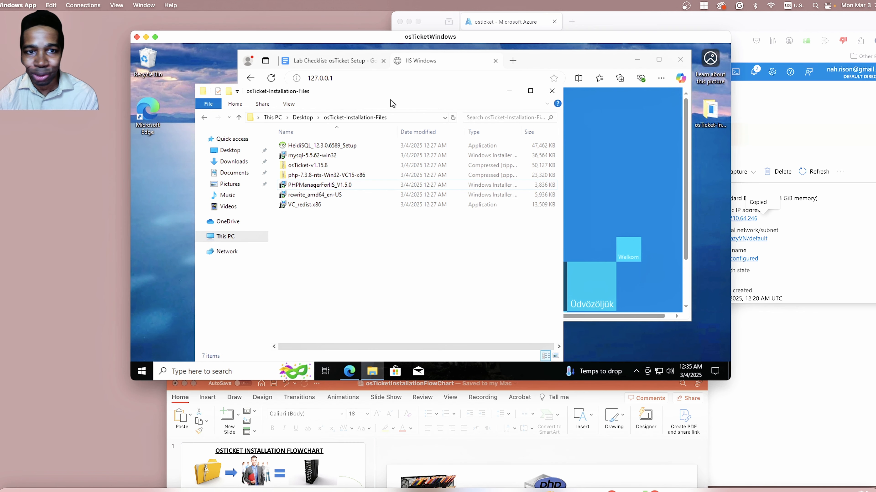
click(338, 195)
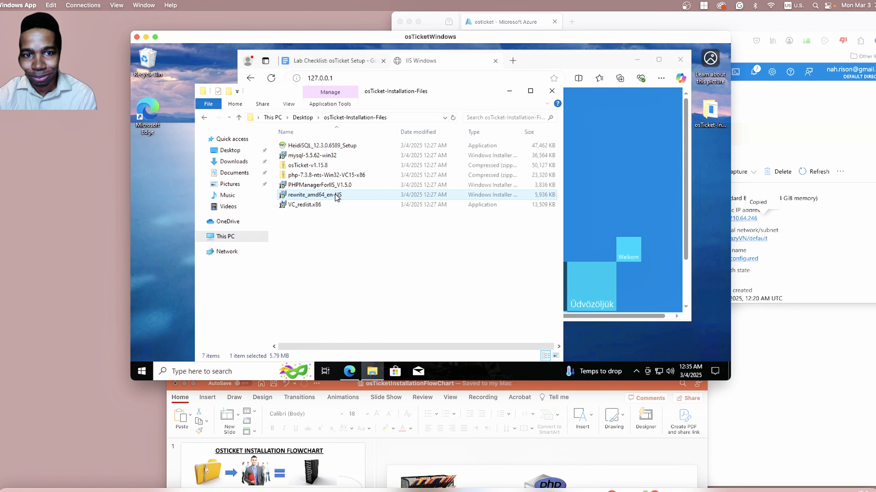
double_click(315, 195)
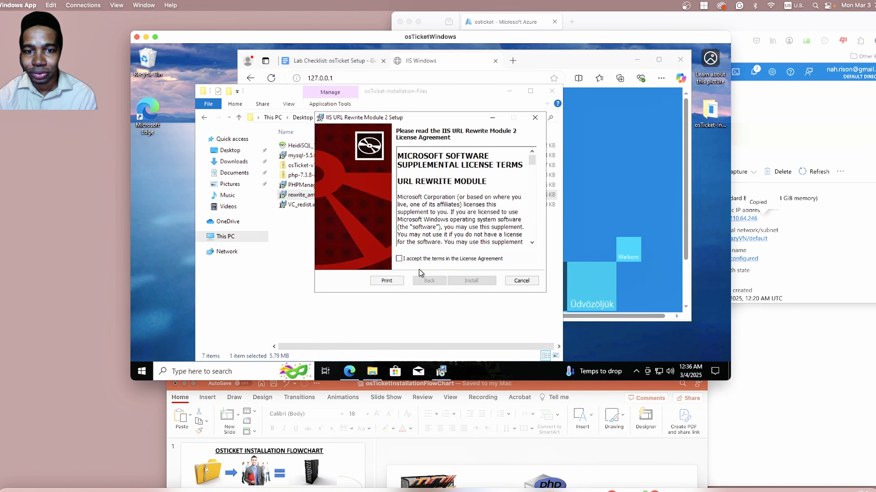
click(404, 263)
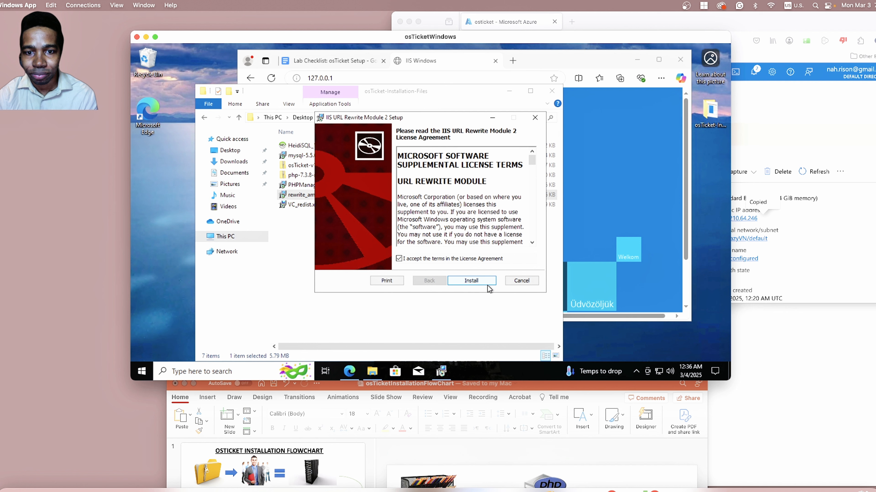
click(477, 282)
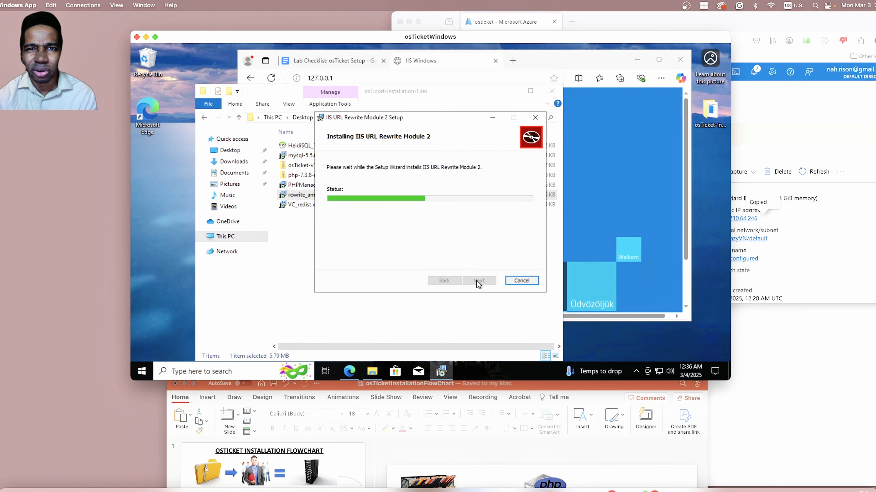
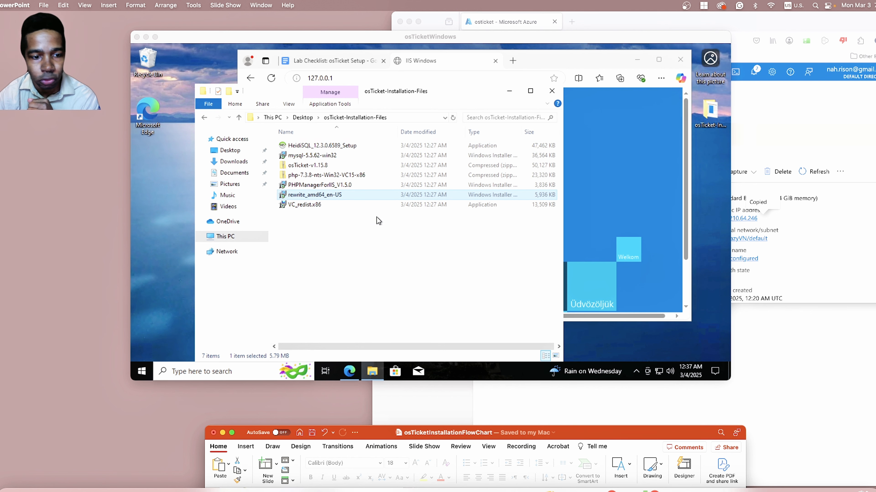
Create a new folder named PHP in the root of the Windows (C:) drive.
mouse_move(373, 371)
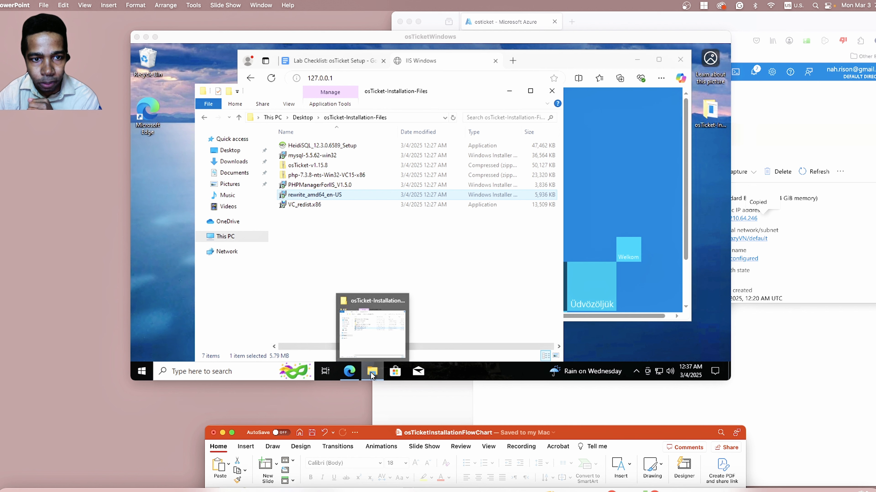
click(225, 237)
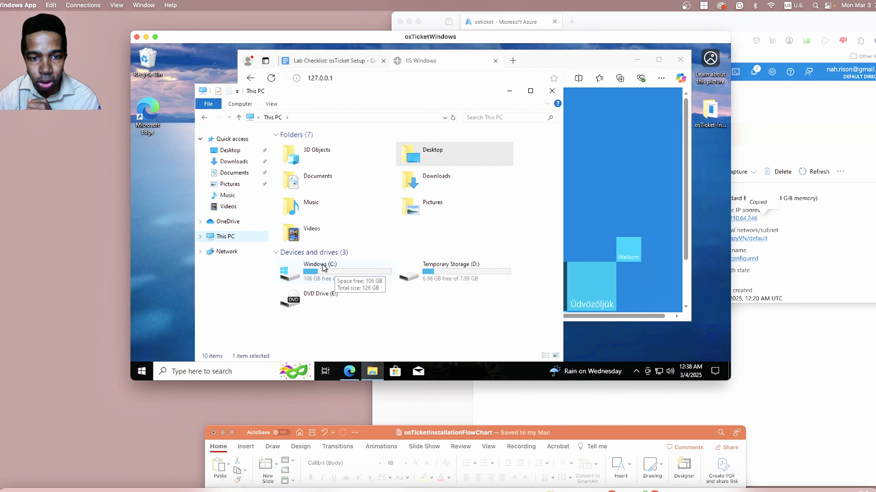
double_click(332, 265)
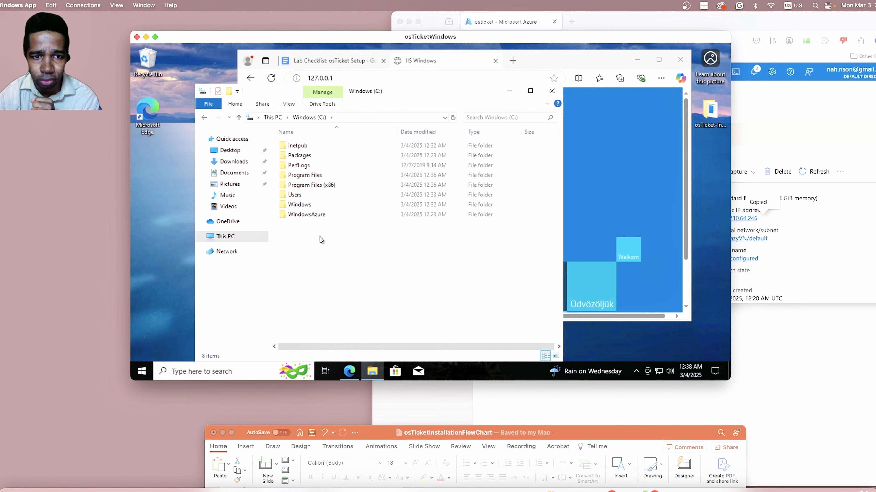
right_click(315, 241)
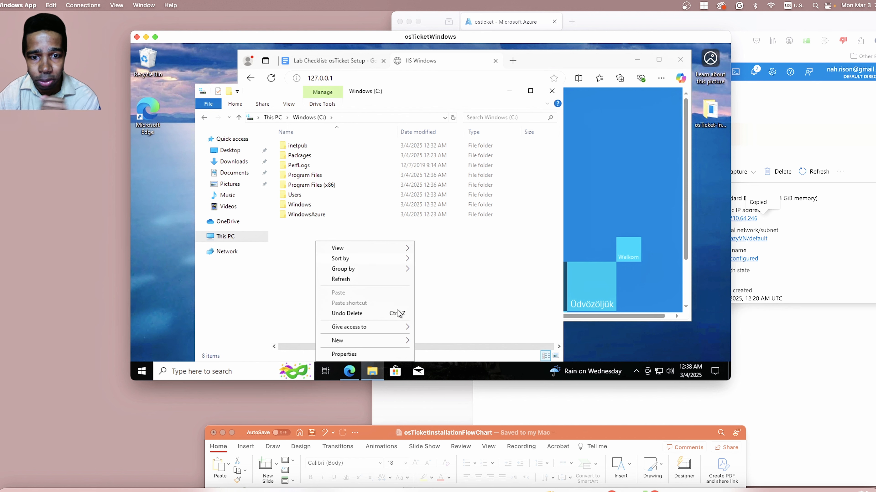
mouse_move(390, 345)
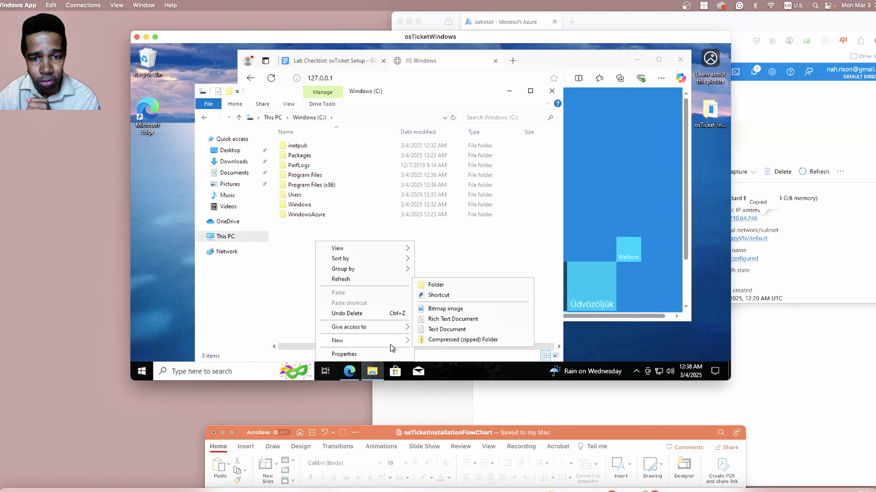
click(468, 282)
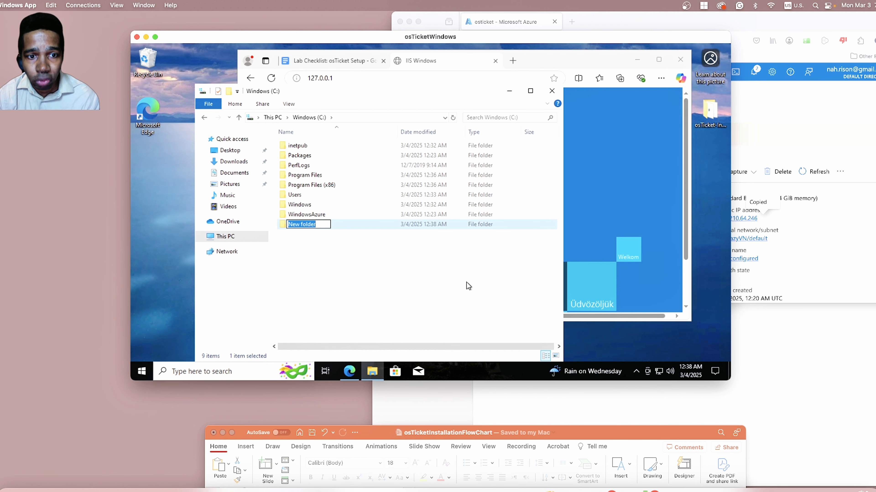
text(PHP)
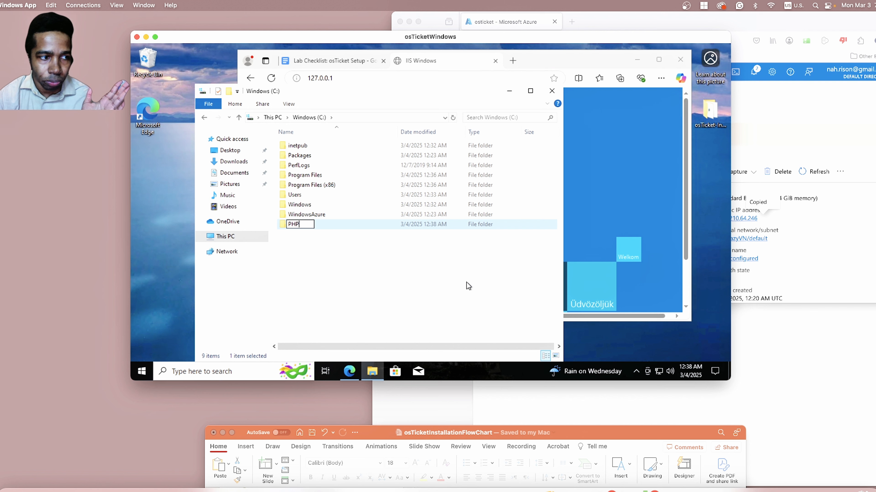
key(Return)
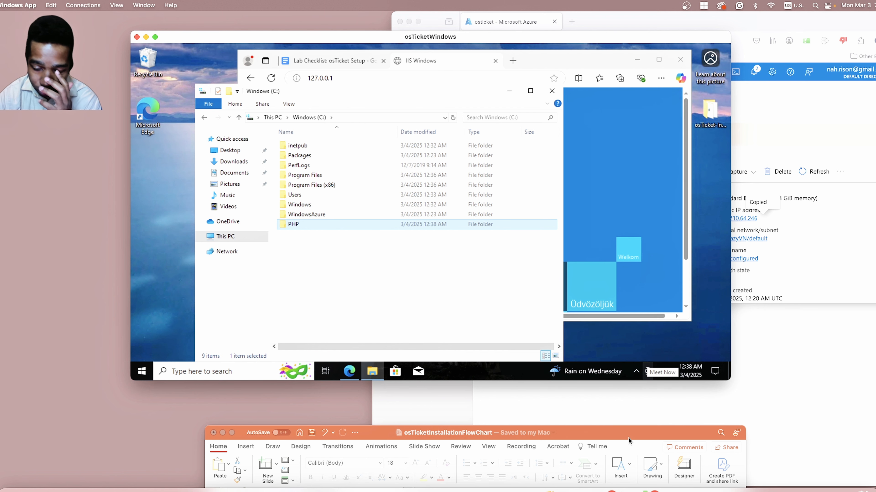
Open the osTicket-Installation-Files folder on the desktop.
drag(629, 438, 631, 431)
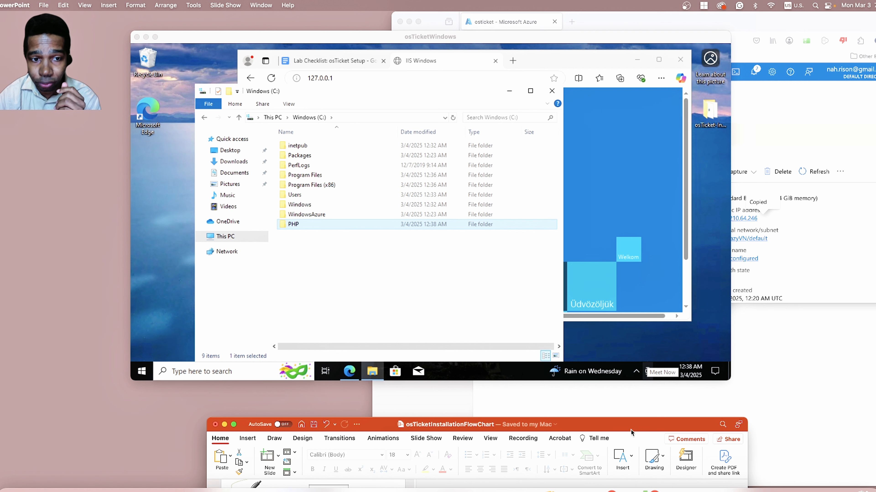
click(230, 151)
double_click(330, 147)
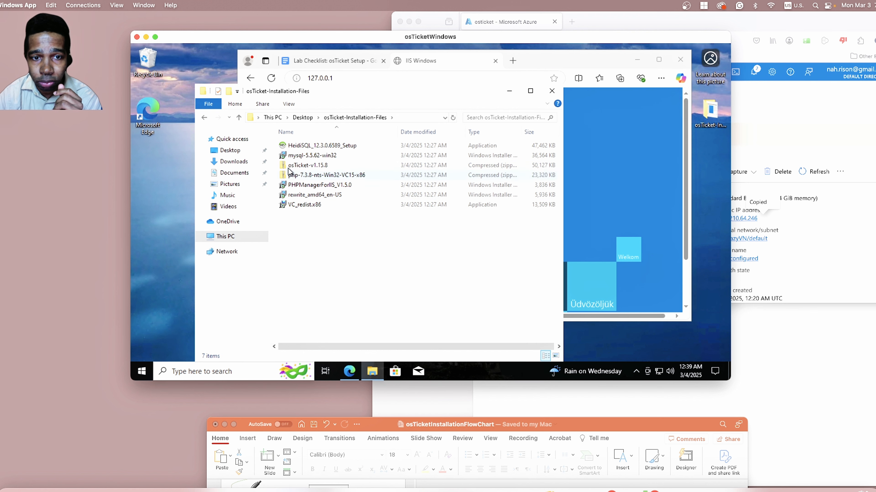
Extract the php-7.3.8-nts-Win32-VC15-x86 archive into C:\PHP and close the window showing the extracted files.
click(306, 178)
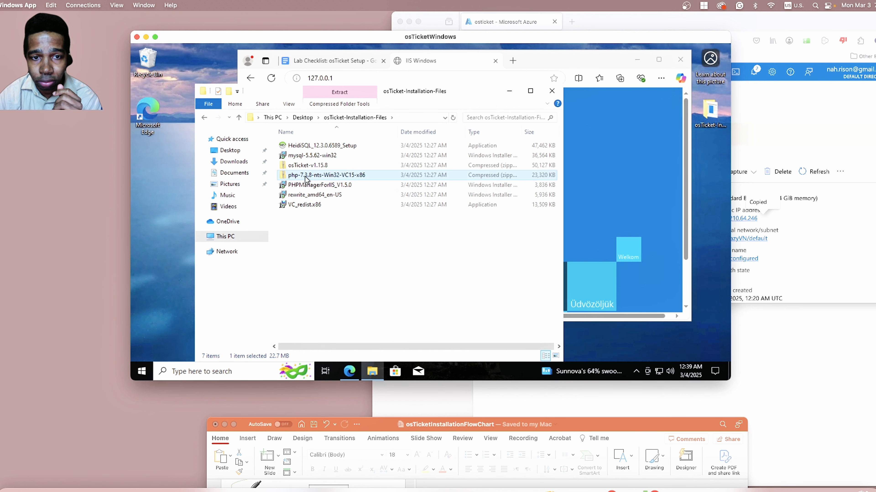
right_click(349, 177)
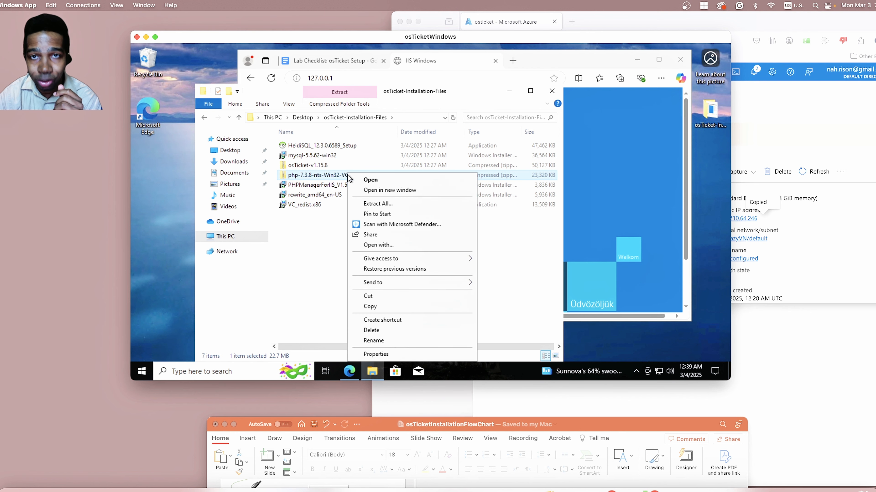
click(379, 206)
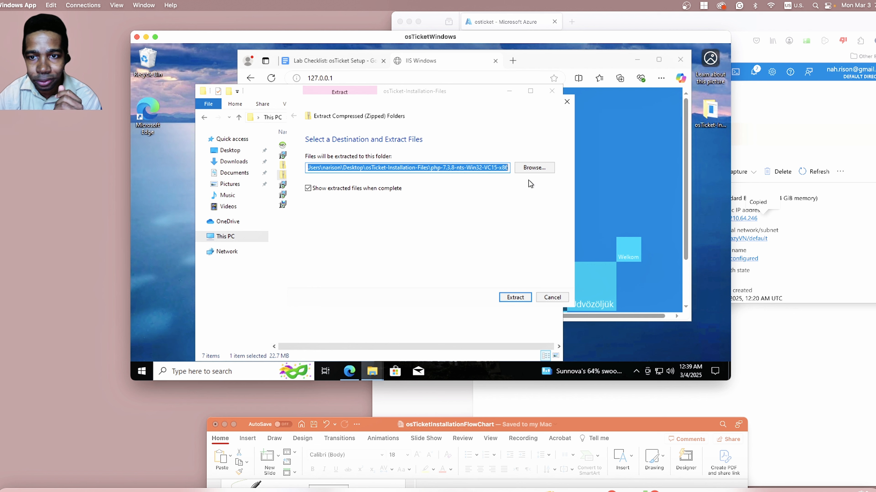
click(528, 169)
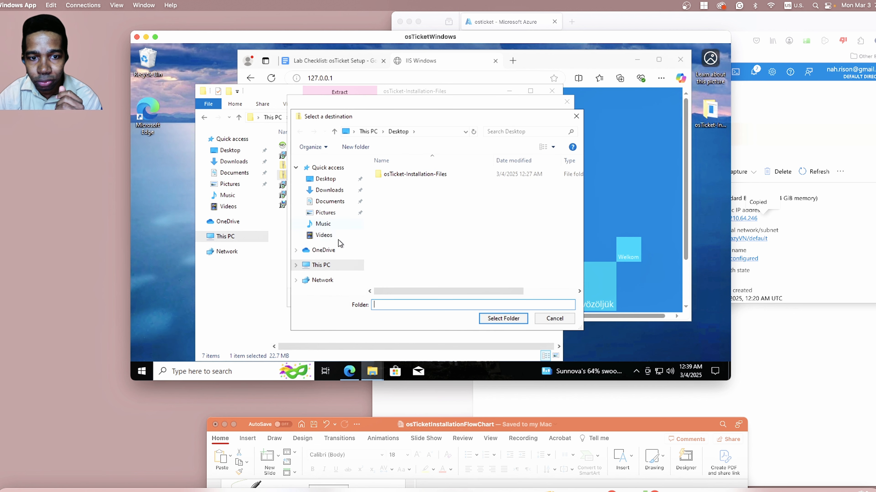
click(319, 266)
scroll(404, 243, down, 3)
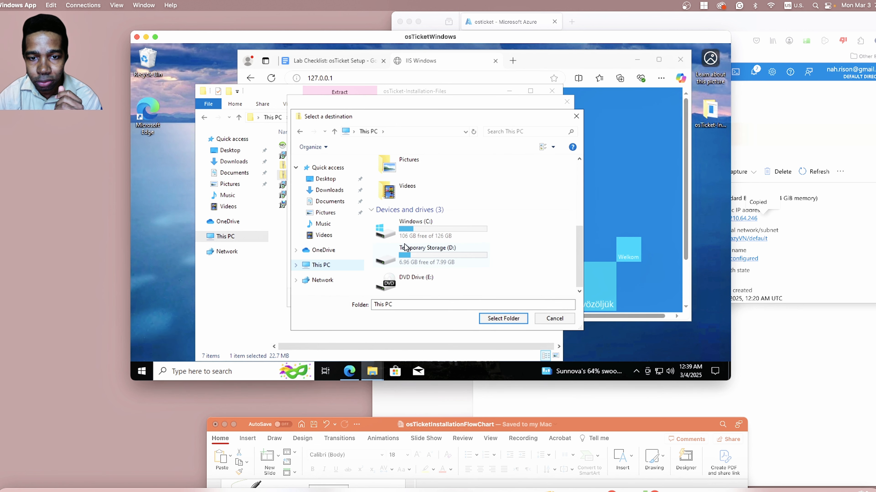
double_click(432, 228)
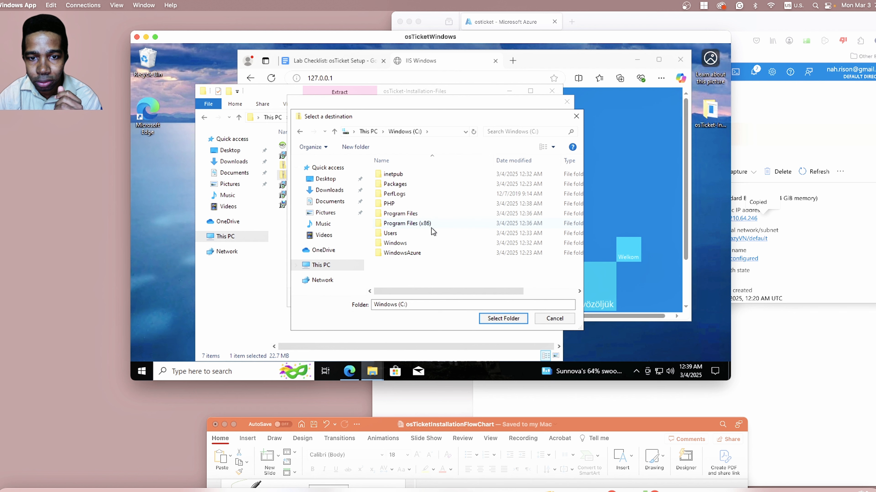
click(390, 204)
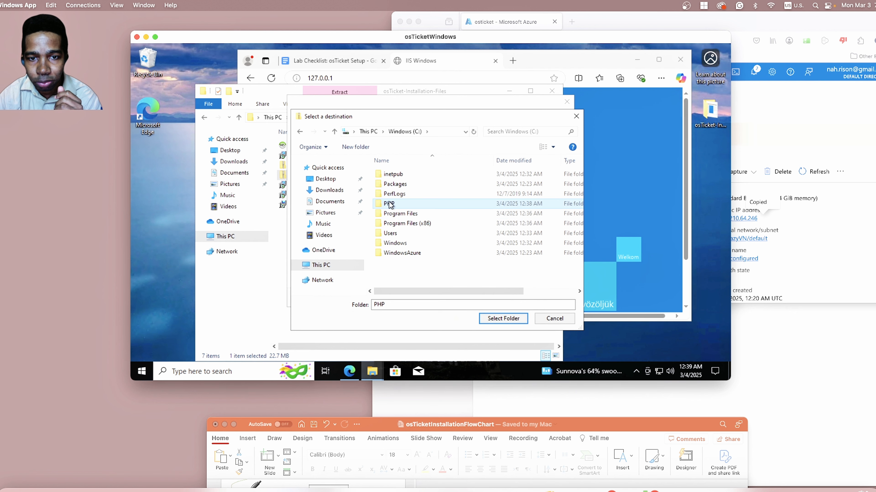
click(499, 319)
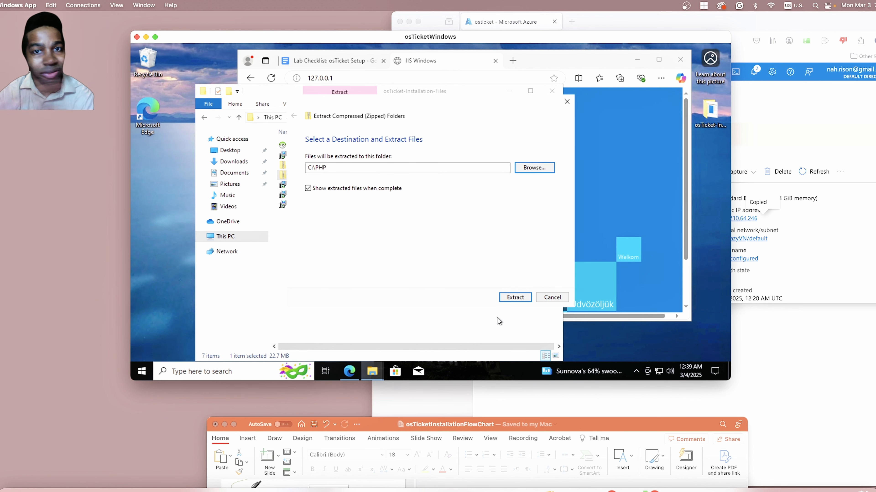
click(502, 302)
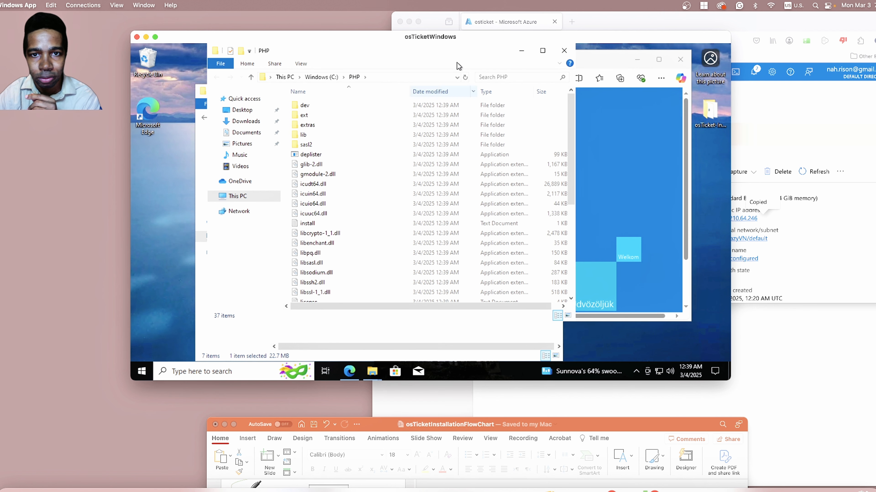
drag(455, 55, 417, 71)
click(527, 68)
Review the VC Redist part of slide 3 in the PowerPoint flowchart, and return to the installation files folder.
drag(603, 424, 554, 96)
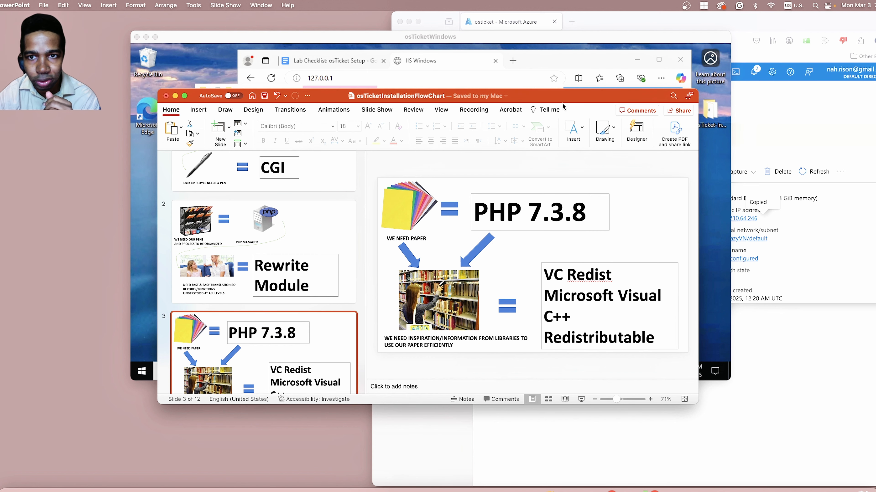
drag(562, 99, 580, 384)
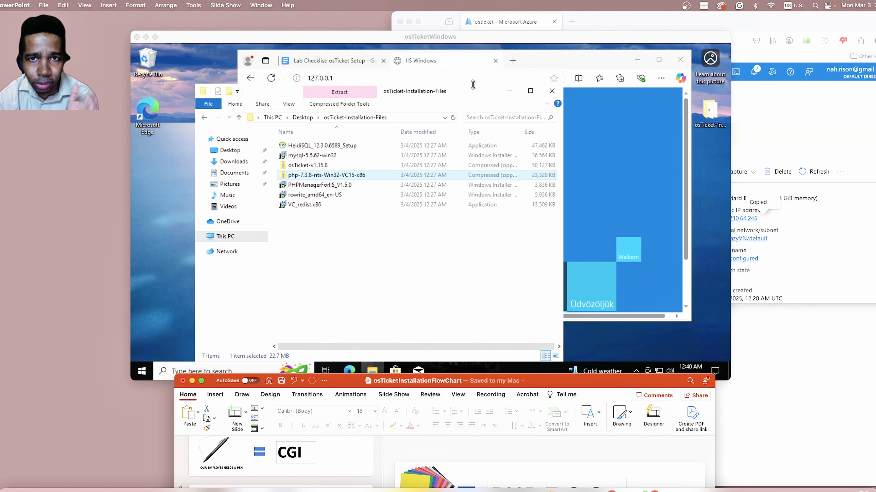
click(475, 102)
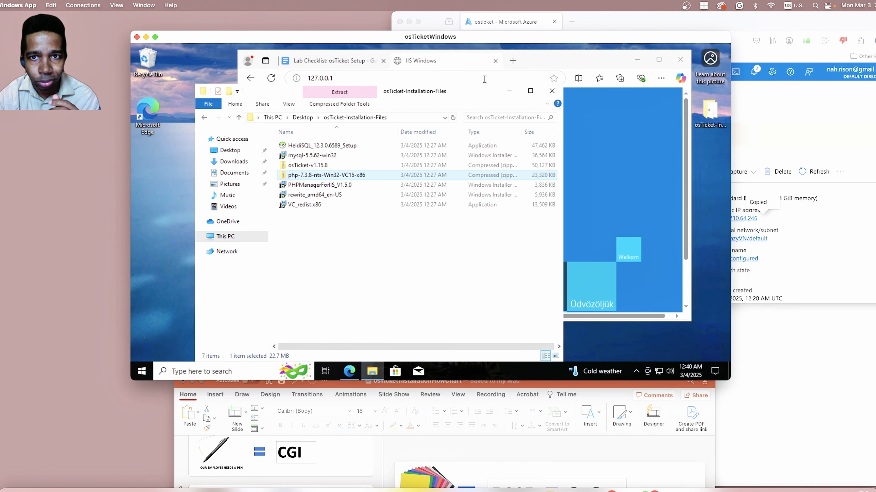
Run the VC_redist.x86 installer, agree to the license terms, install the Visual C++ 2015-2022 Redistributable (x86), and close the setup.
double_click(339, 206)
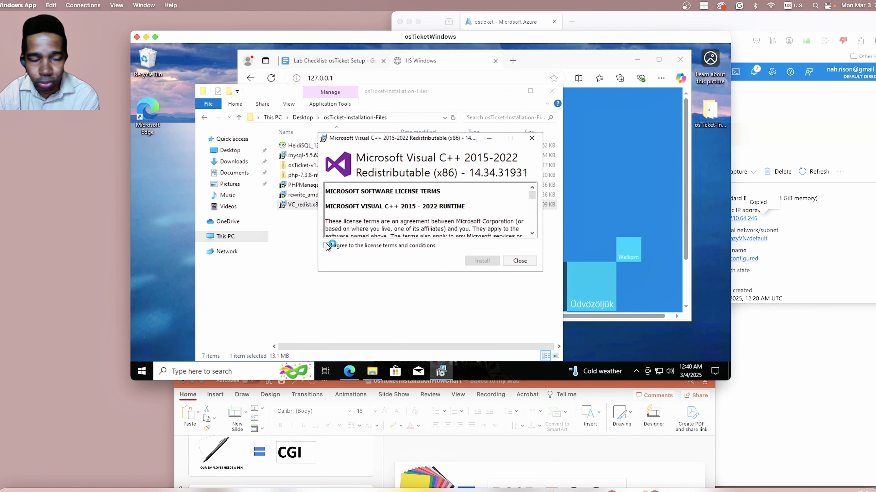
click(327, 246)
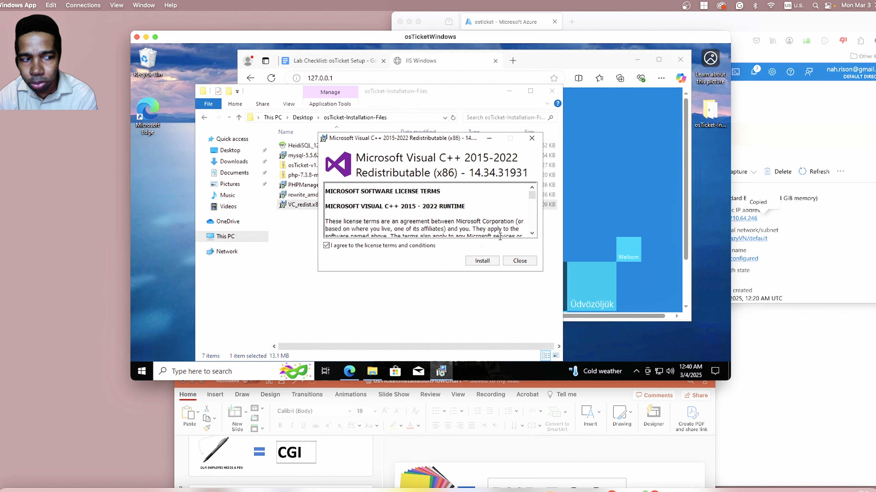
click(483, 261)
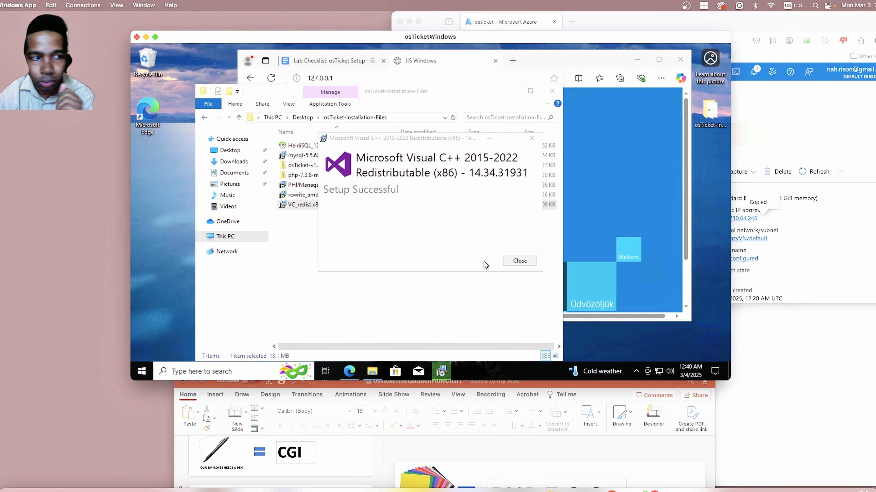
click(515, 261)
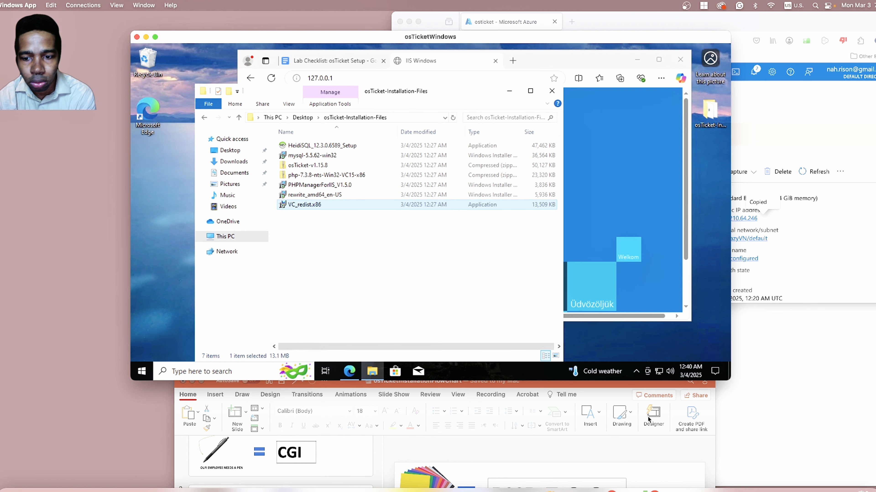
Switch to the PowerPoint flowchart, review slides 1 to 4 up to the MYSQL part, and move it aside again.
click(621, 451)
drag(623, 378, 604, 100)
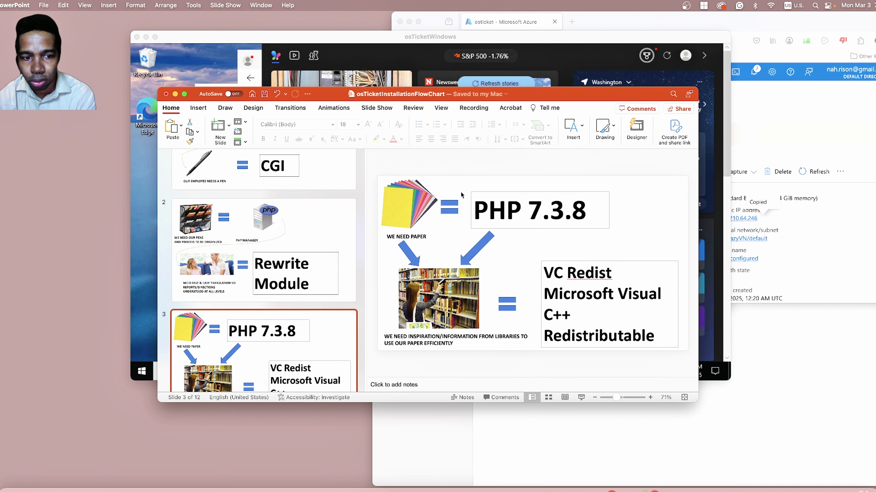
scroll(296, 236, up, 5)
click(296, 236)
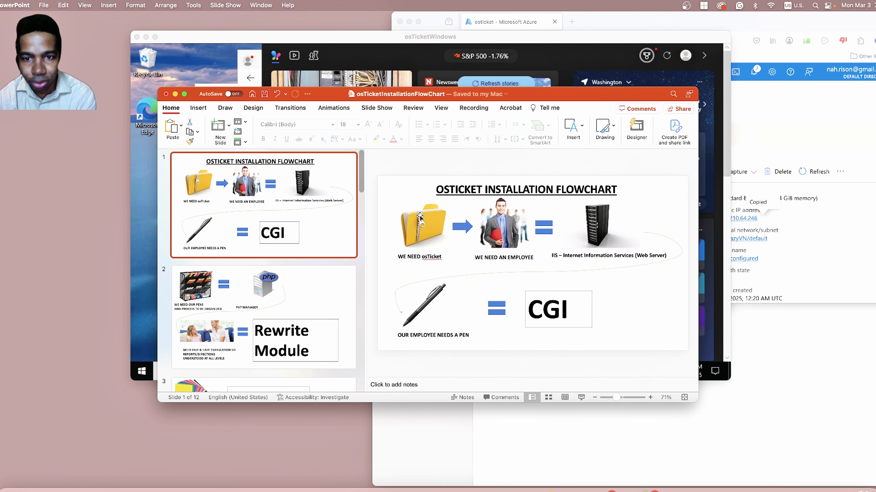
click(271, 298)
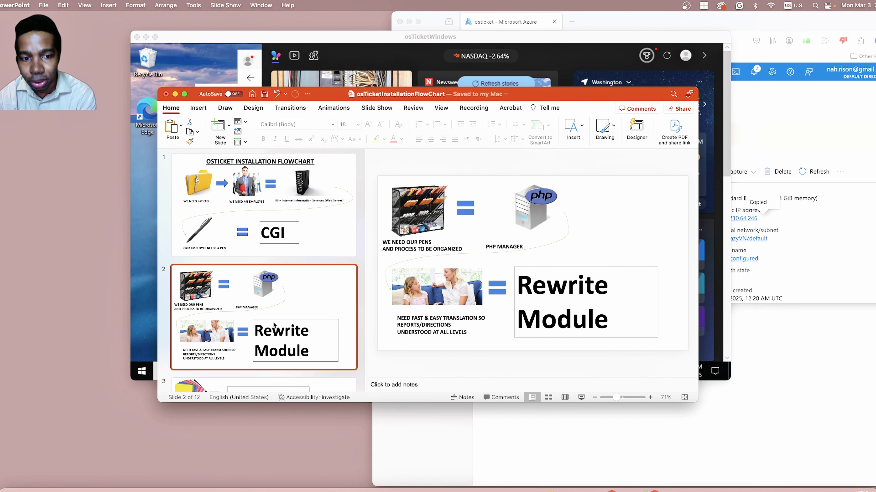
scroll(274, 325, down, 3)
click(342, 329)
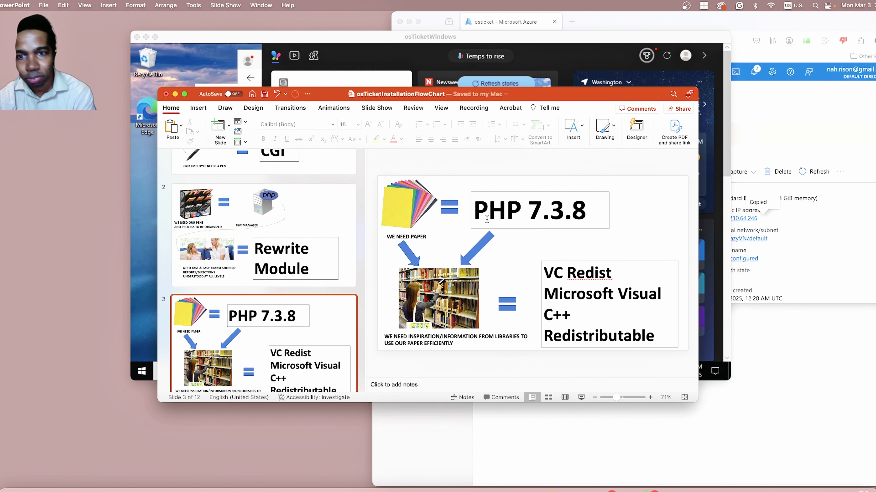
scroll(226, 313, down, 4)
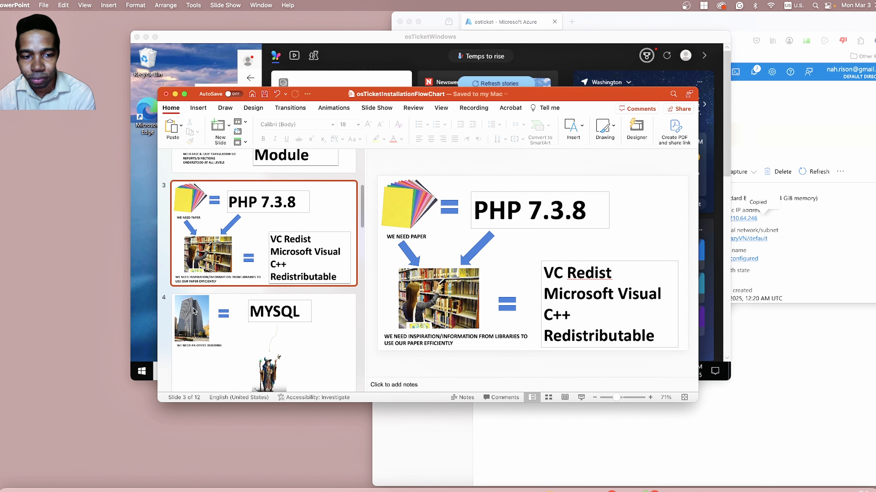
click(226, 312)
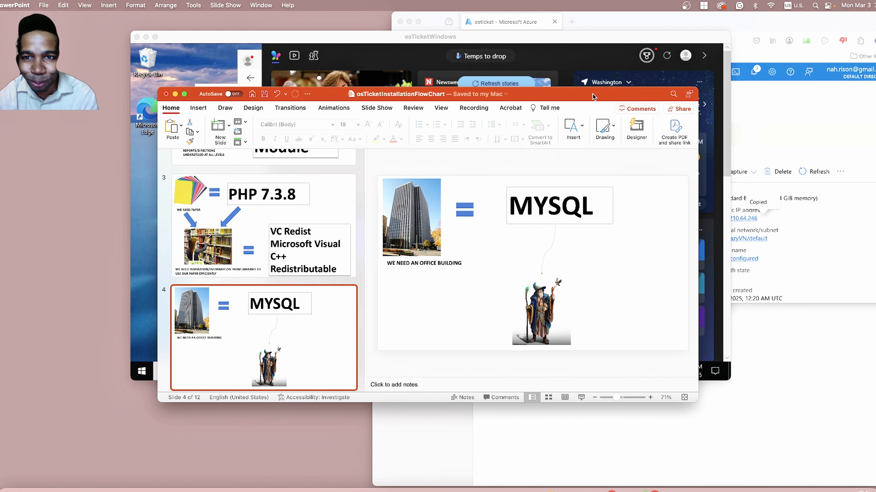
drag(594, 97, 598, 355)
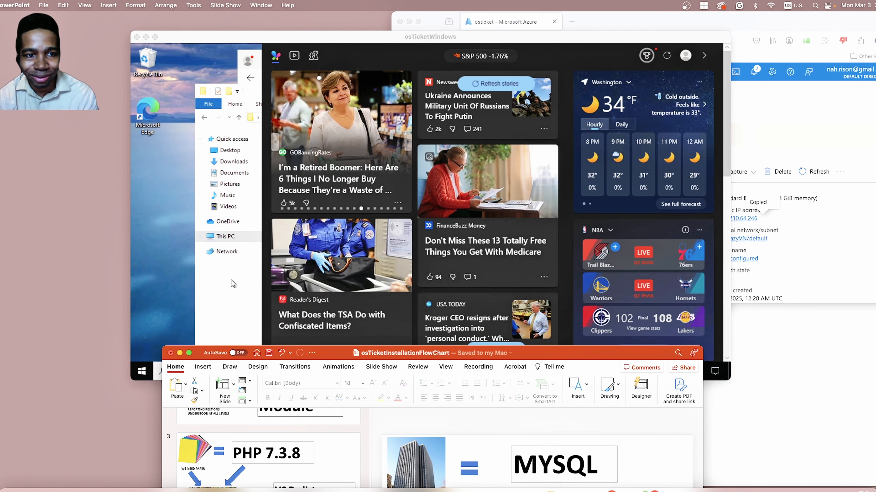
Run the mysql-5.5.62-win32 installer, accept the license agreement, and install MySQL Server 5.5 with the Typical setup type.
click(221, 303)
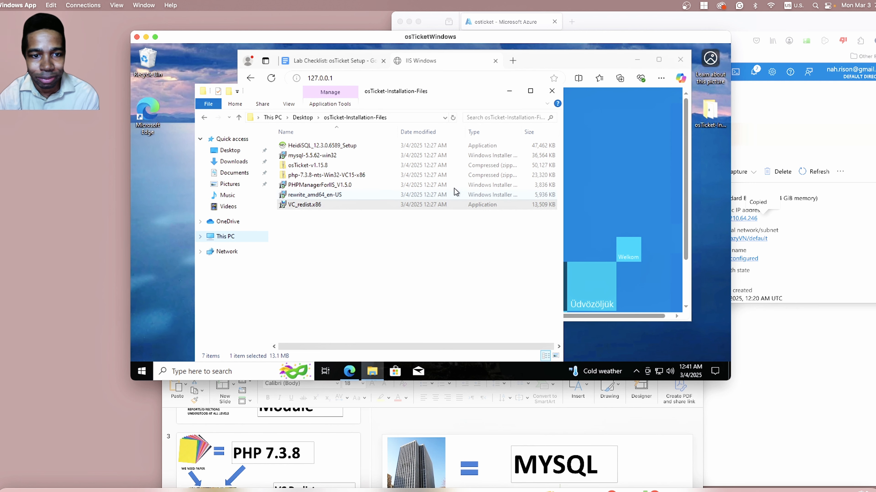
click(334, 157)
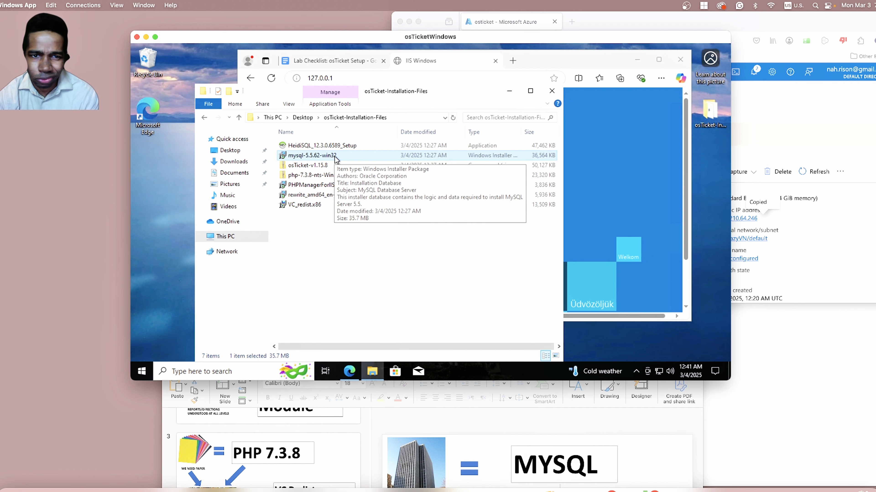
double_click(335, 157)
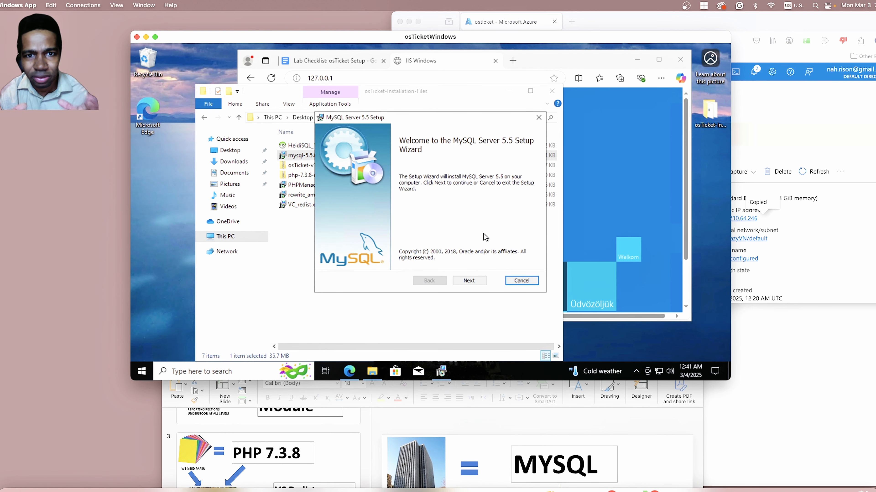
click(470, 281)
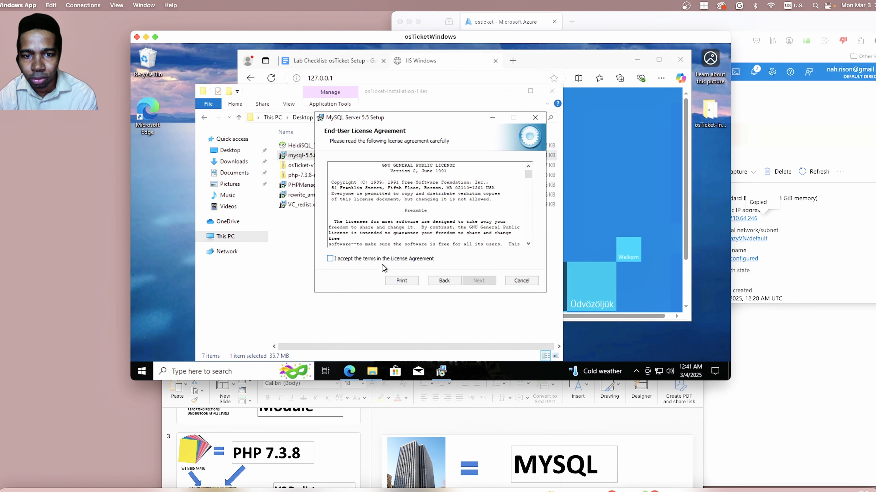
click(444, 281)
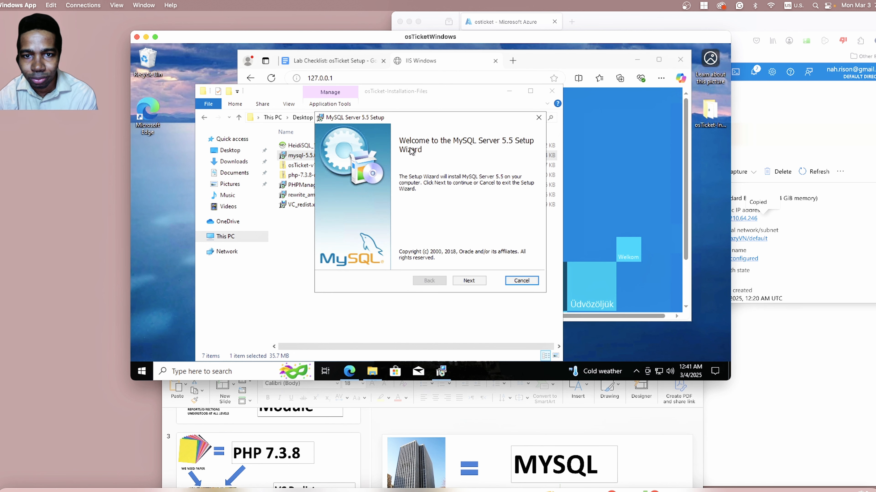
click(481, 286)
click(330, 259)
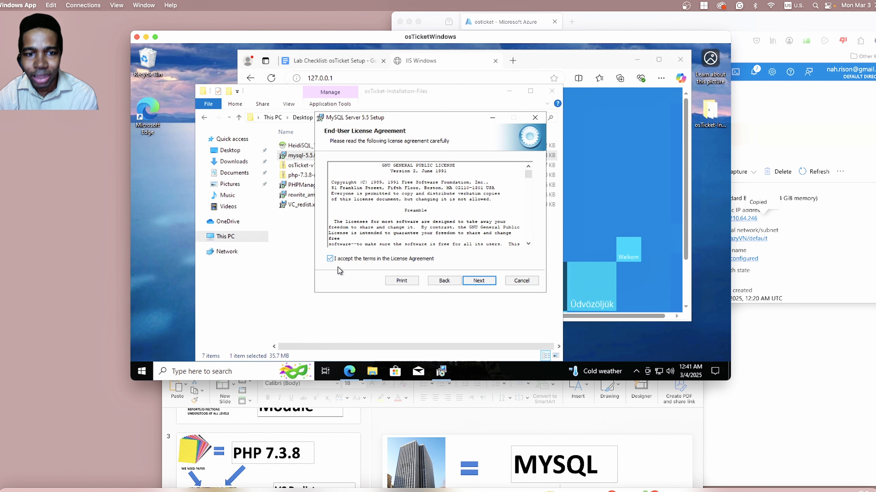
click(479, 280)
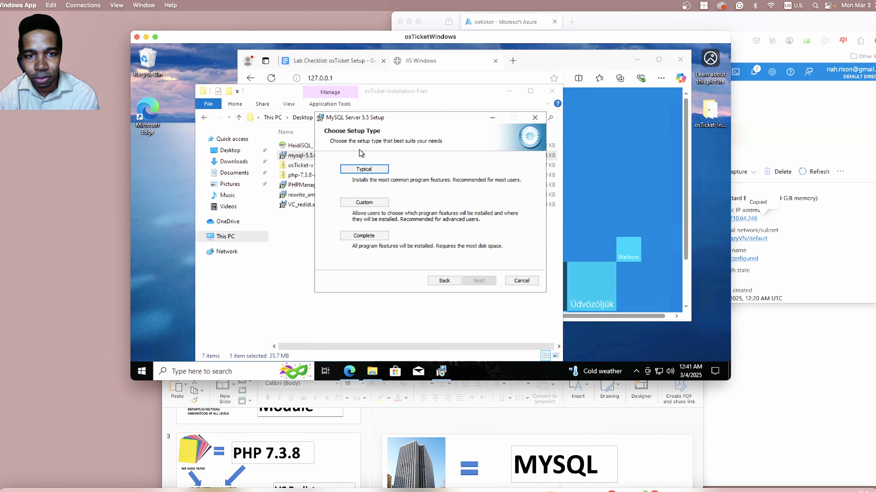
click(364, 169)
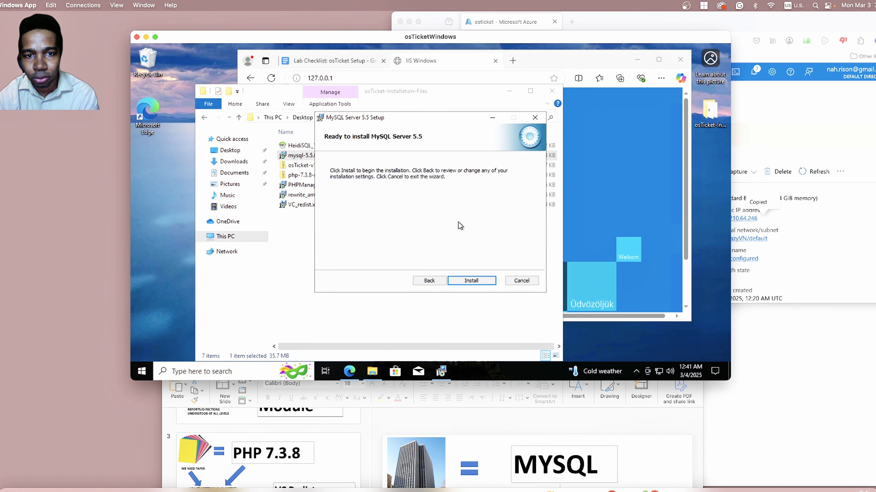
click(479, 280)
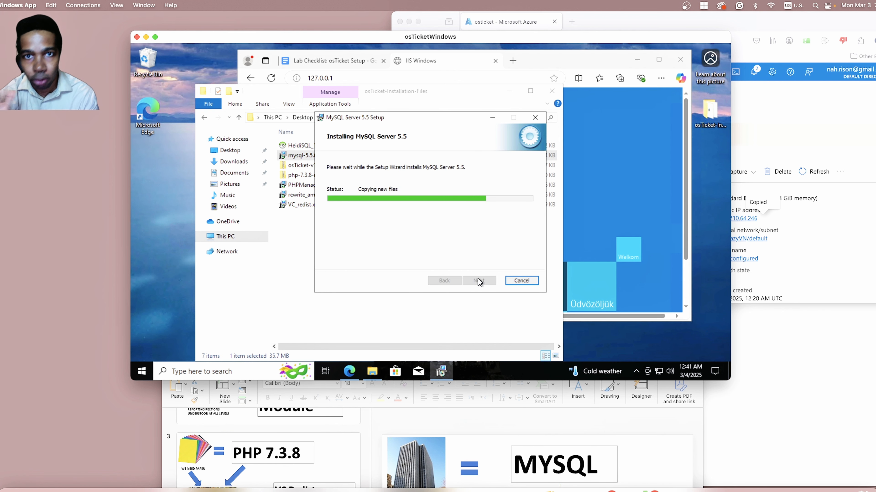
click(478, 280)
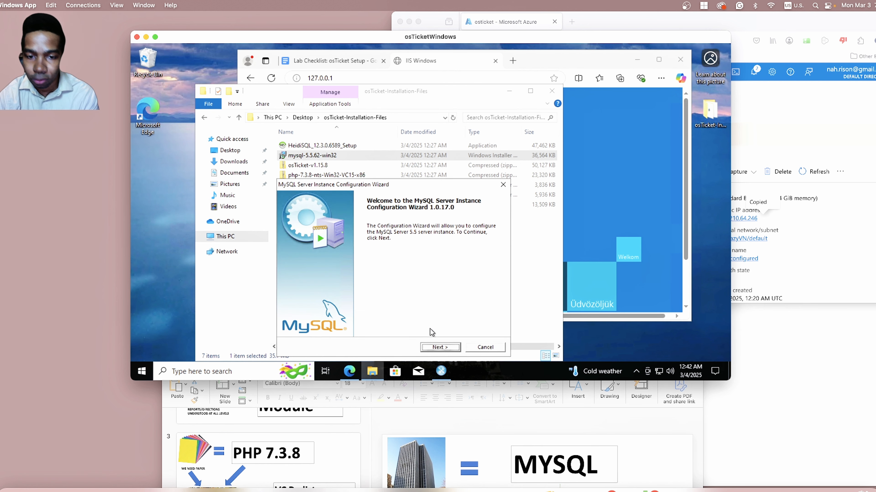
Choose Standard Configuration for the MySQL server instance and accept the default Windows service options.
click(439, 347)
click(293, 289)
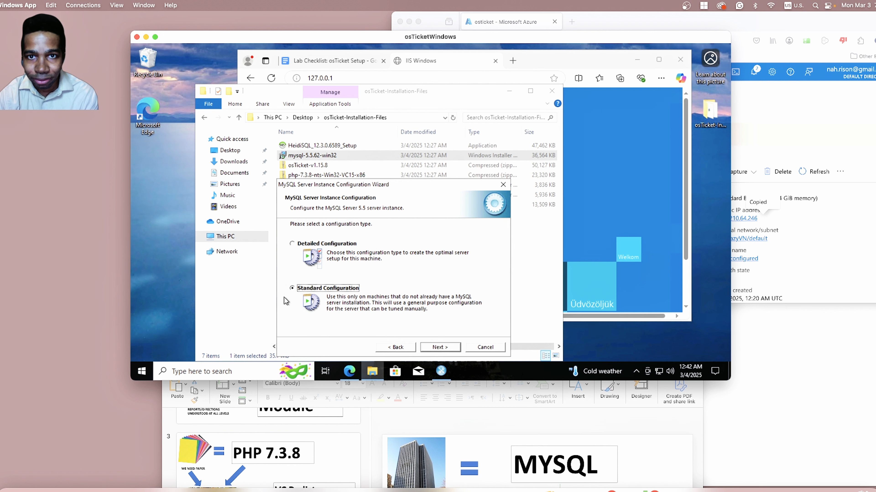
click(436, 348)
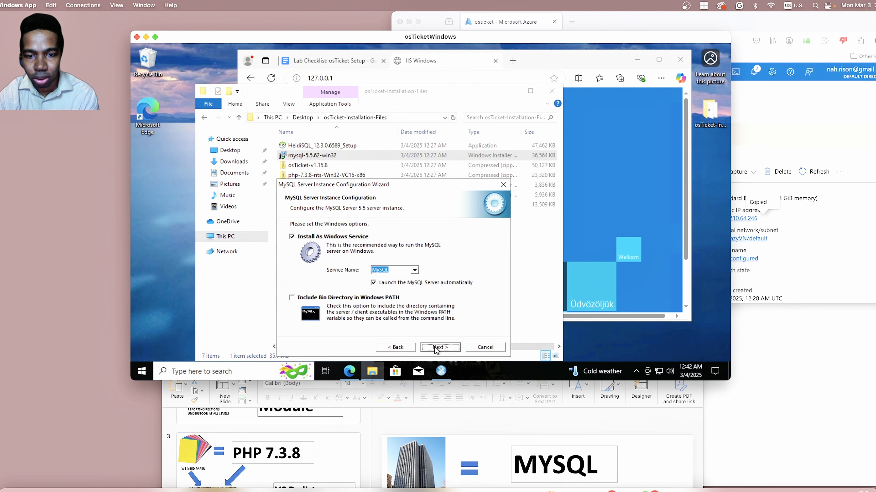
click(436, 348)
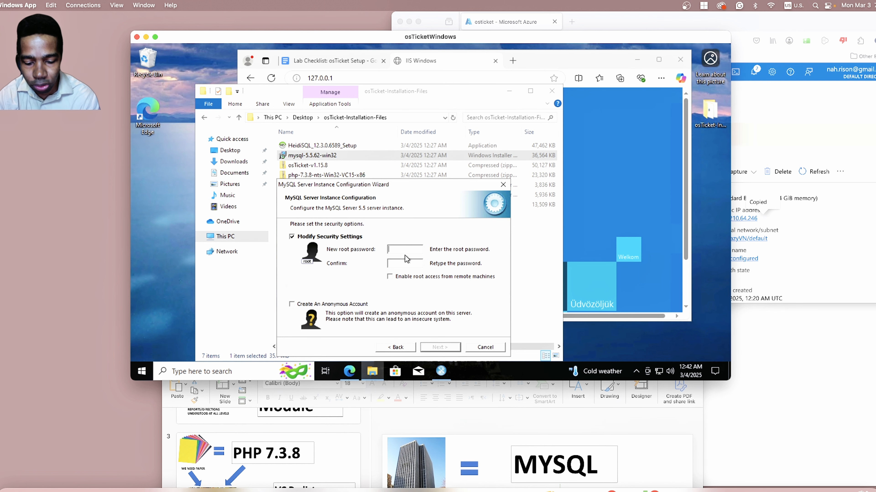
Enter and confirm the new MySQL root password, execute the instance configuration, and finish the wizard.
text(*******)
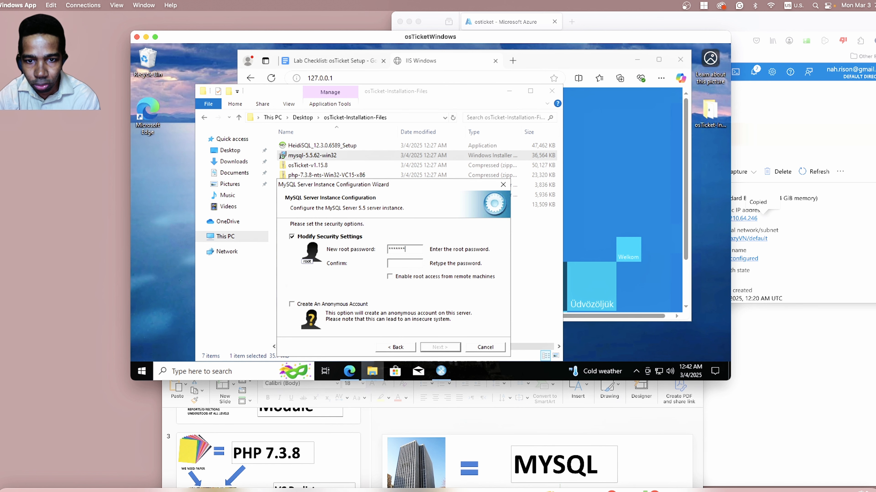
text(*******)
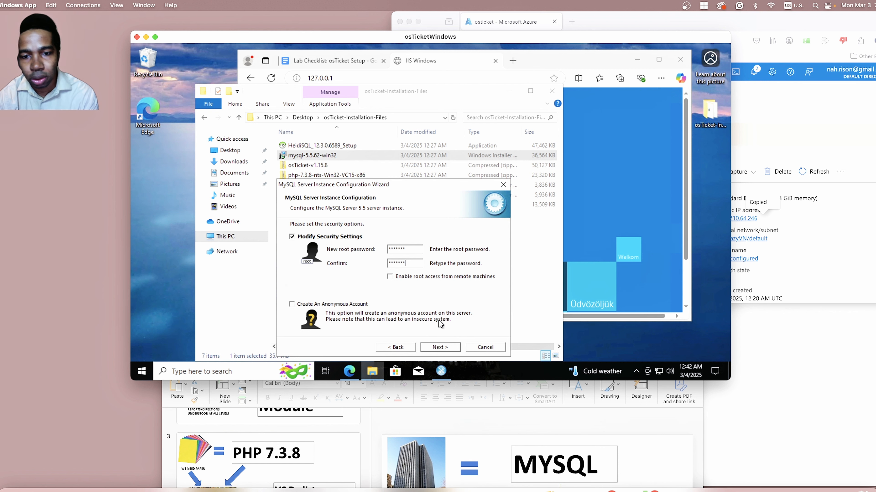
click(440, 347)
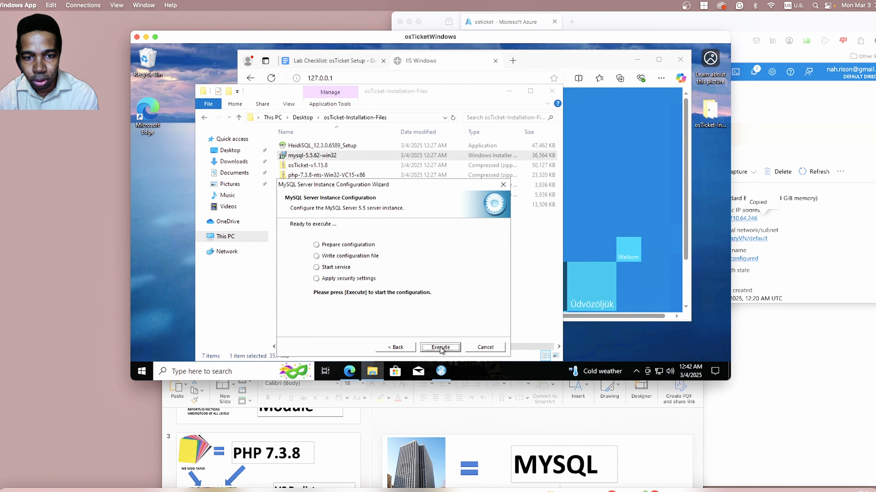
click(439, 348)
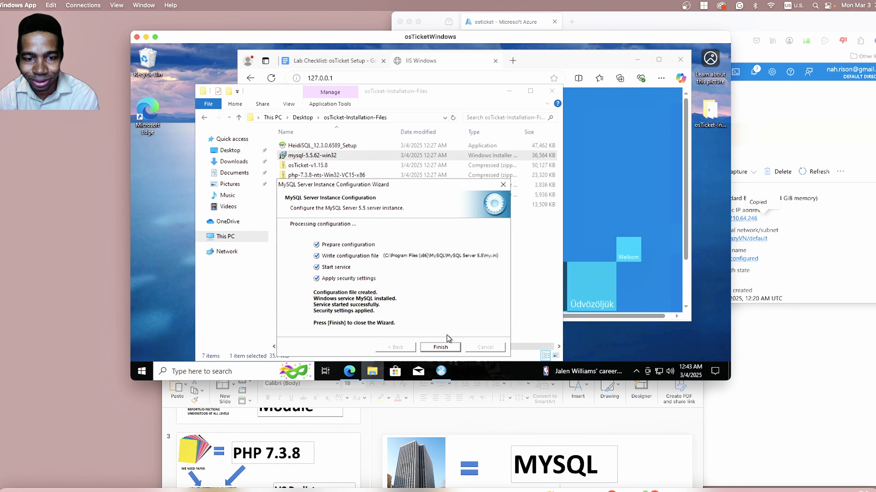
click(441, 348)
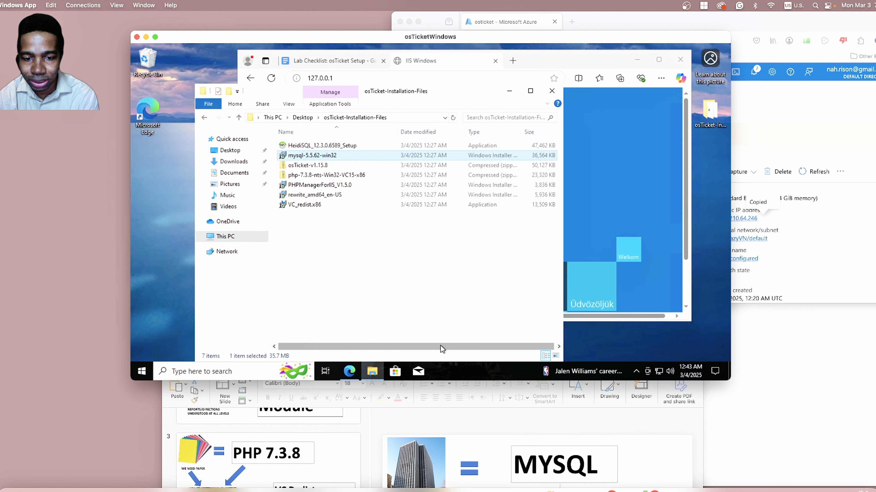
Switch to the PowerPoint flowchart, review the REGISTER PHP part on slide 5, and move the window aside again.
click(490, 425)
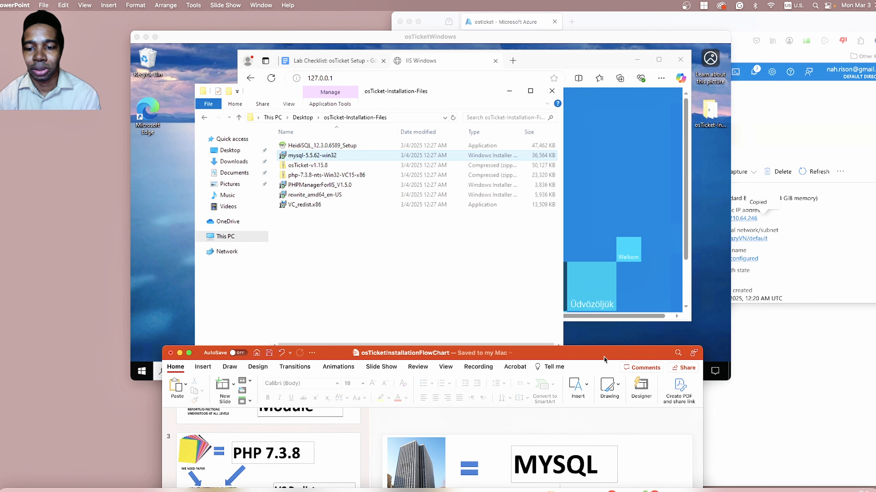
drag(604, 358, 601, 112)
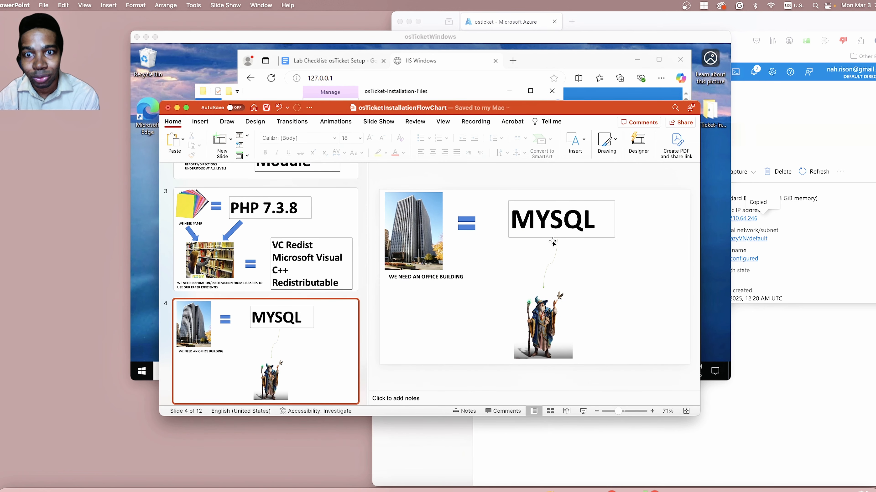
scroll(285, 310, down, 5)
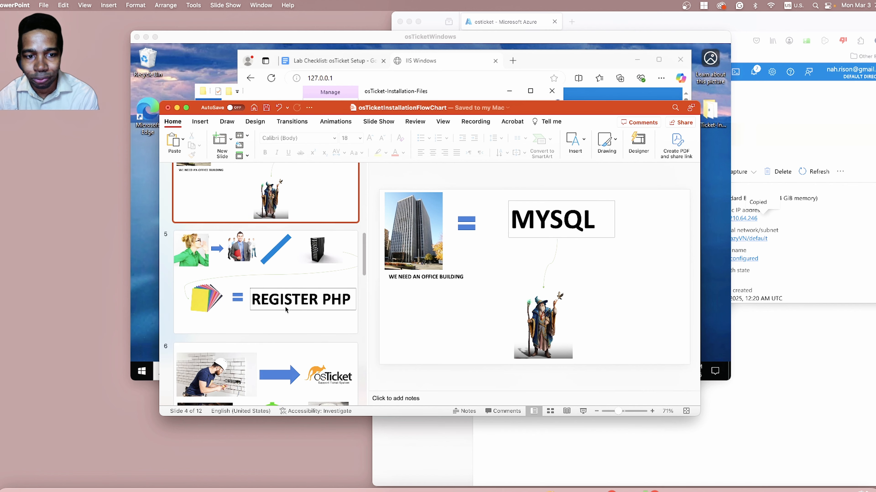
scroll(285, 306, down, 1)
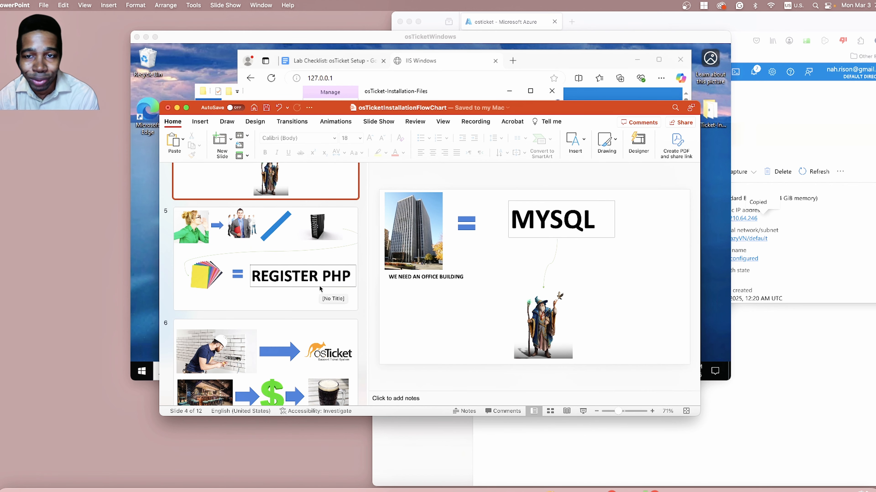
click(320, 289)
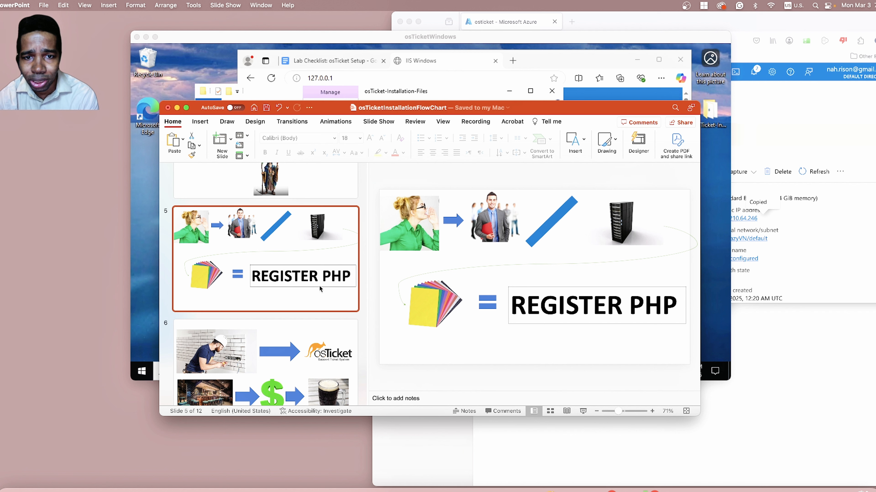
scroll(319, 285, up, 1)
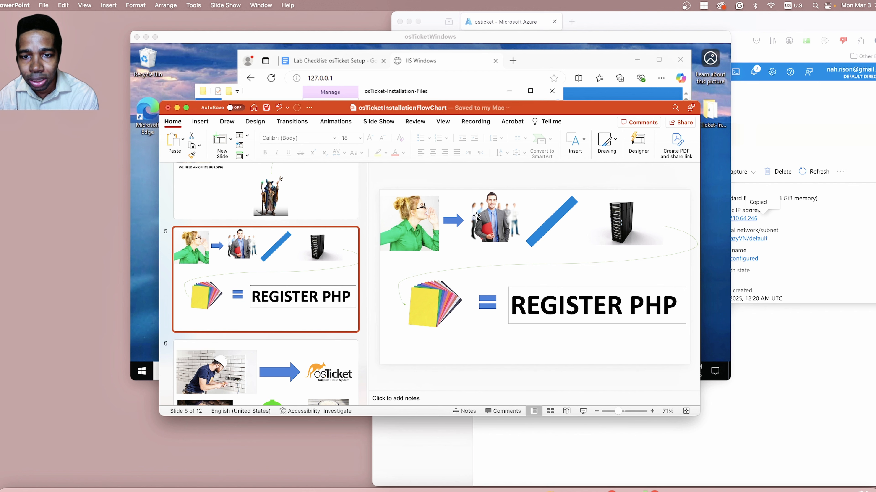
click(398, 353)
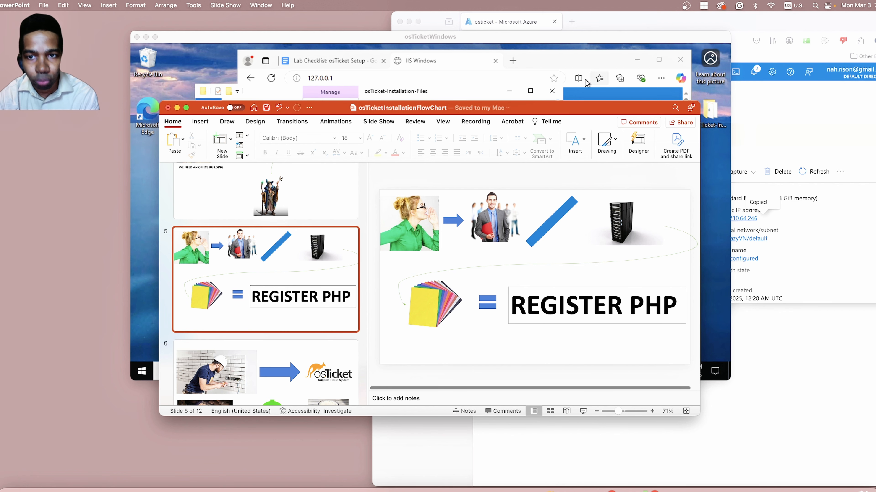
drag(584, 111, 579, 389)
Find and open Internet Information Services (IIS) Manager on the virtual machine, and open PHP Manager for the osticket server.
click(227, 372)
text(iis)
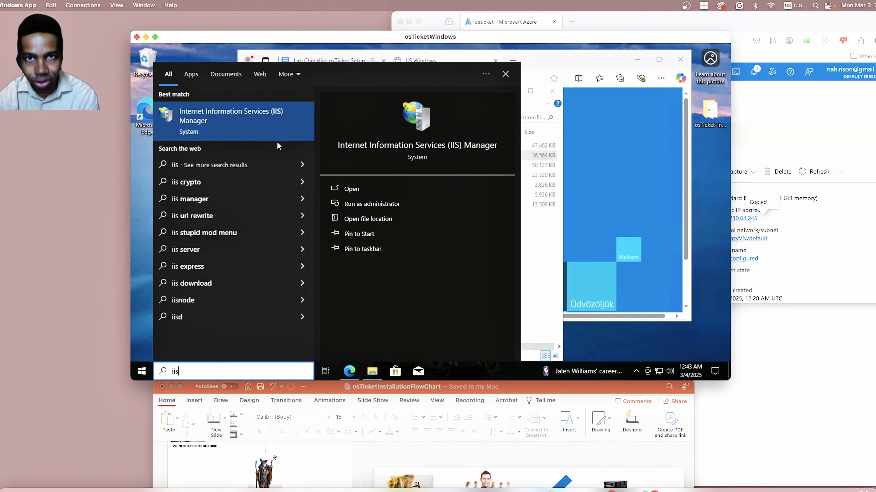
click(247, 115)
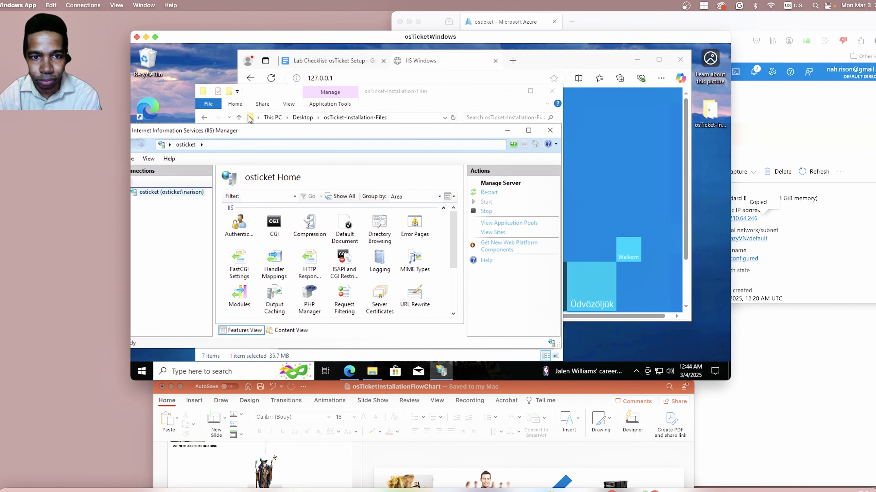
drag(361, 134, 402, 123)
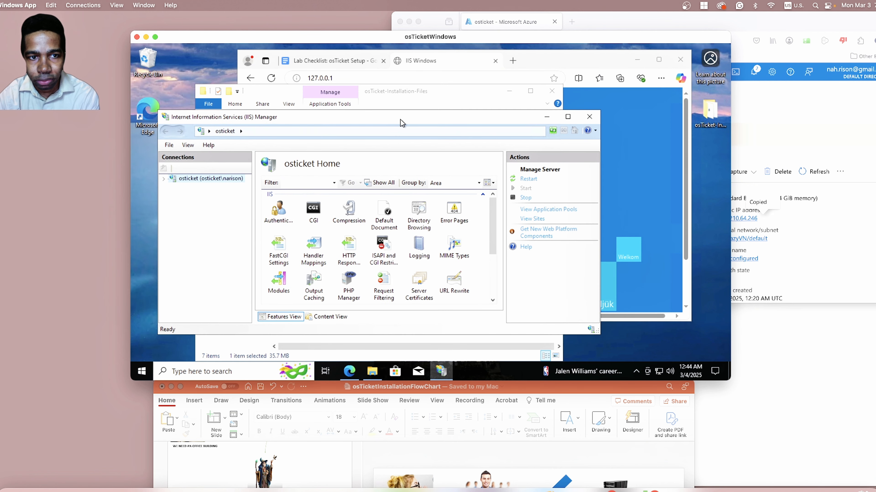
double_click(347, 282)
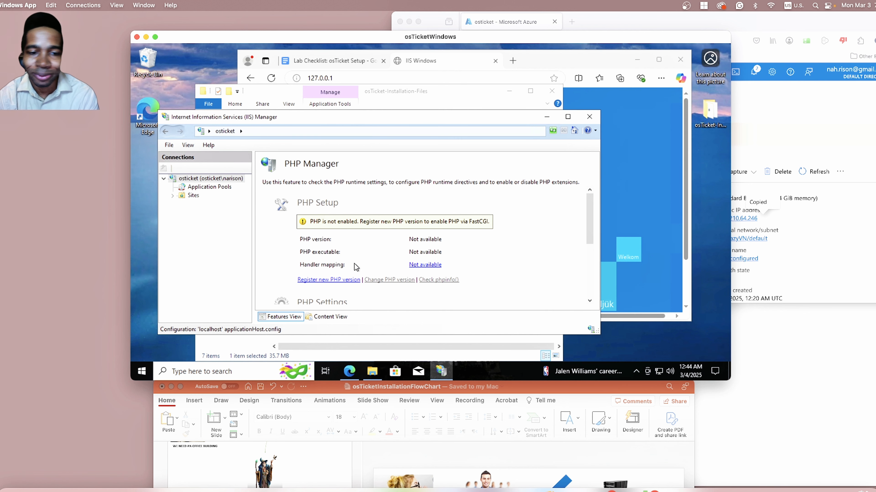
Register a new PHP version in PHP Manager using the executable C:\PHP\php-cgi.exe.
click(330, 280)
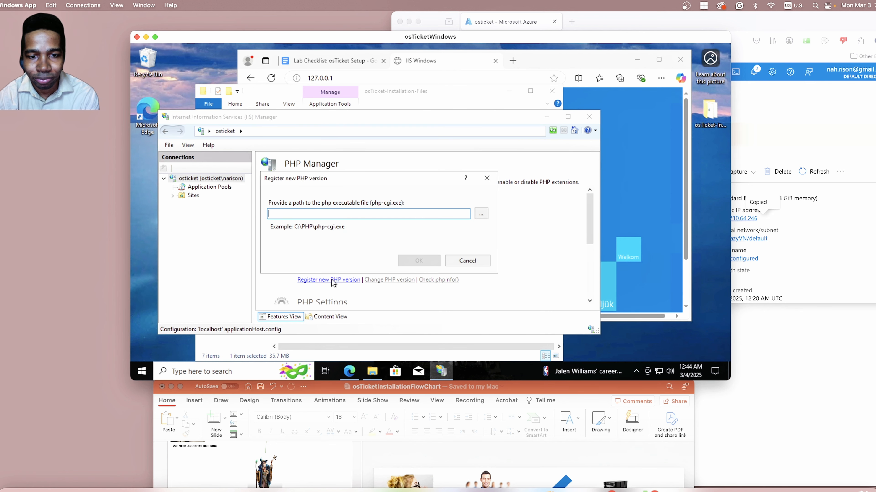
click(487, 214)
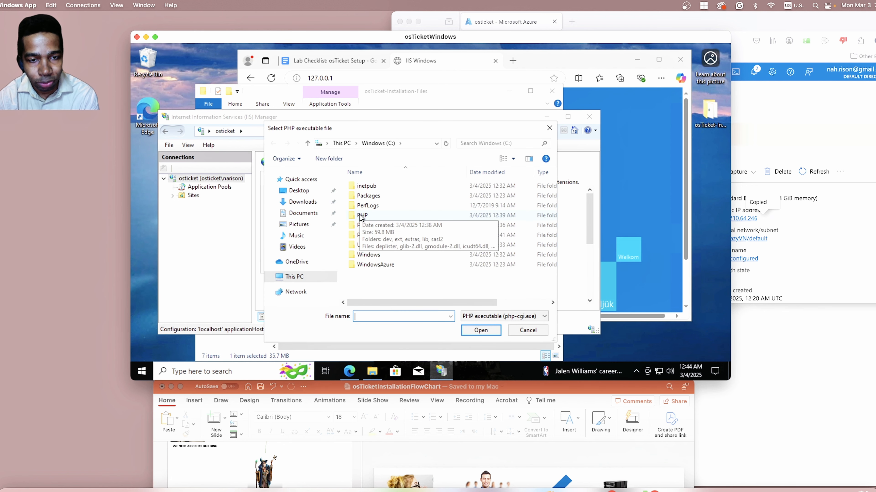
double_click(361, 216)
click(377, 237)
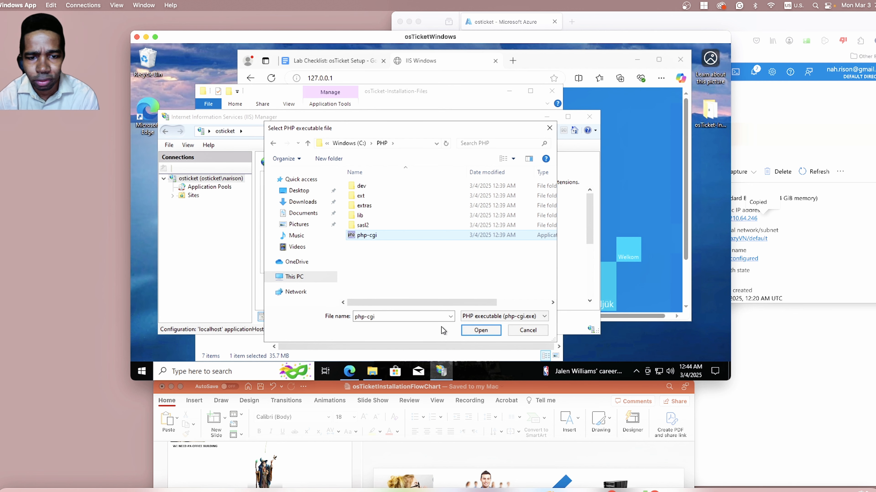
click(477, 330)
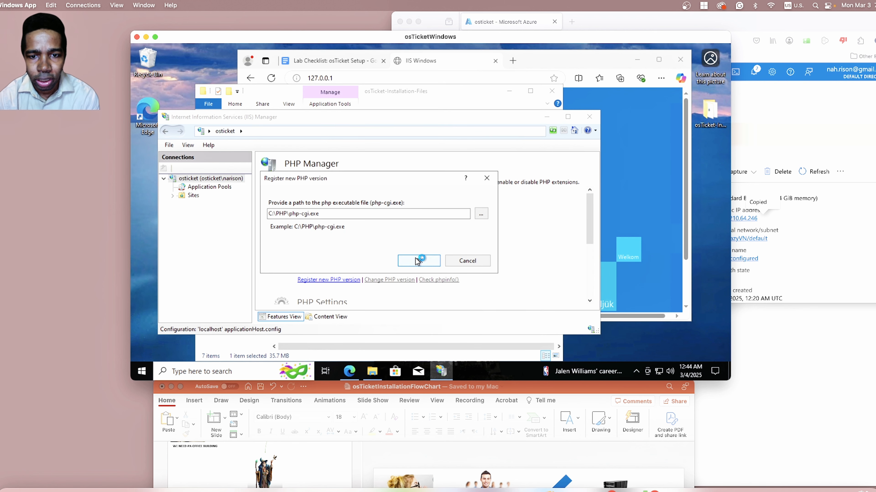
click(418, 261)
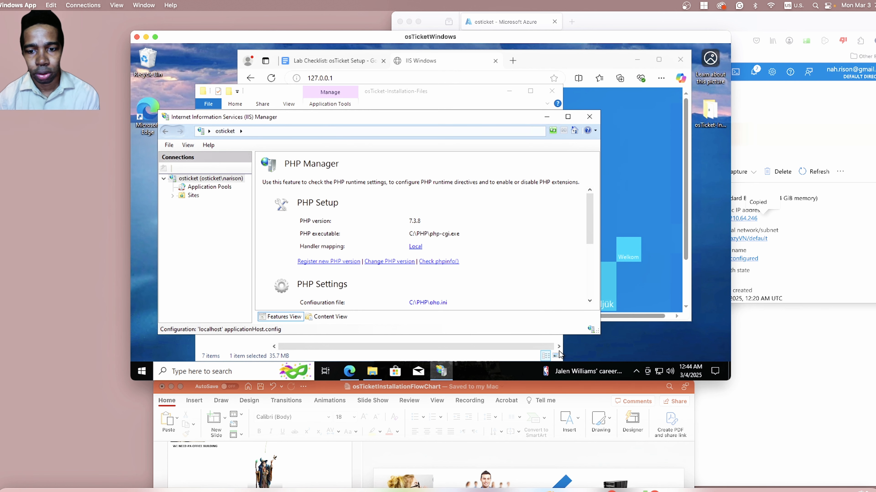
Refresh the osticket server node in the Connections tree of IIS Manager on the virtual machine.
mouse_move(561, 392)
mouse_down()
mouse_move(538, 112)
mouse_move(585, 427)
mouse_move(567, 396)
mouse_up()
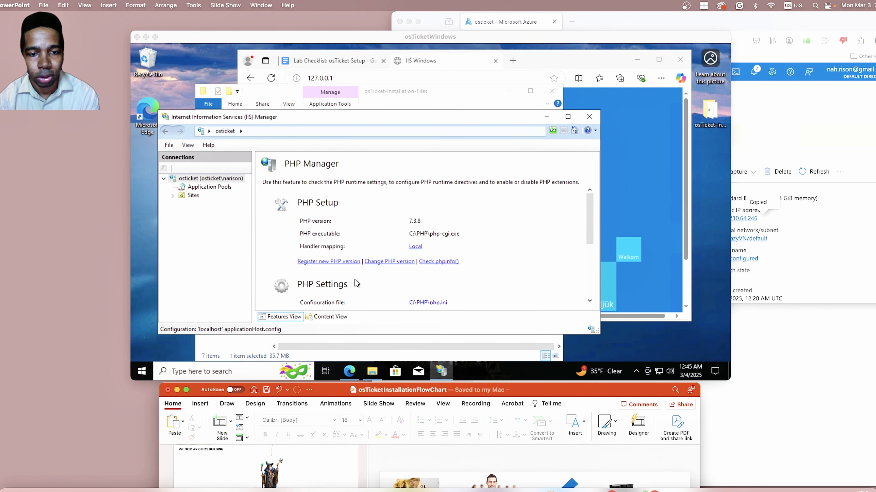
click(194, 228)
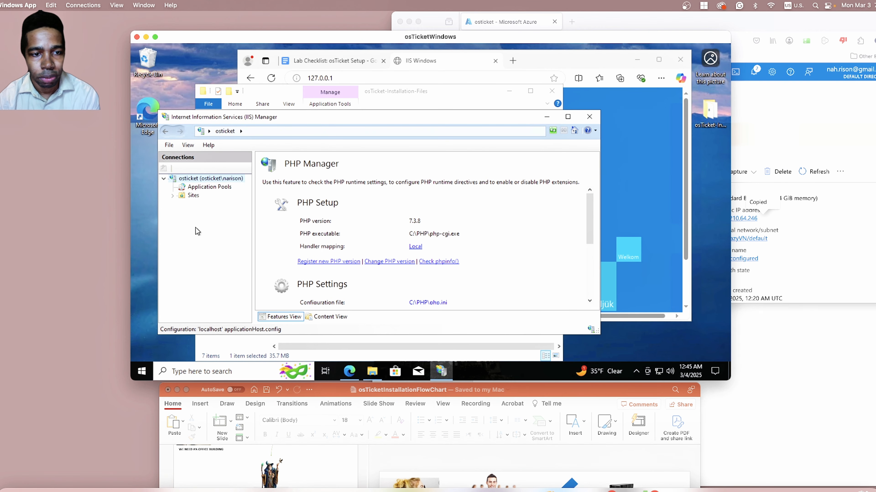
right_click(208, 177)
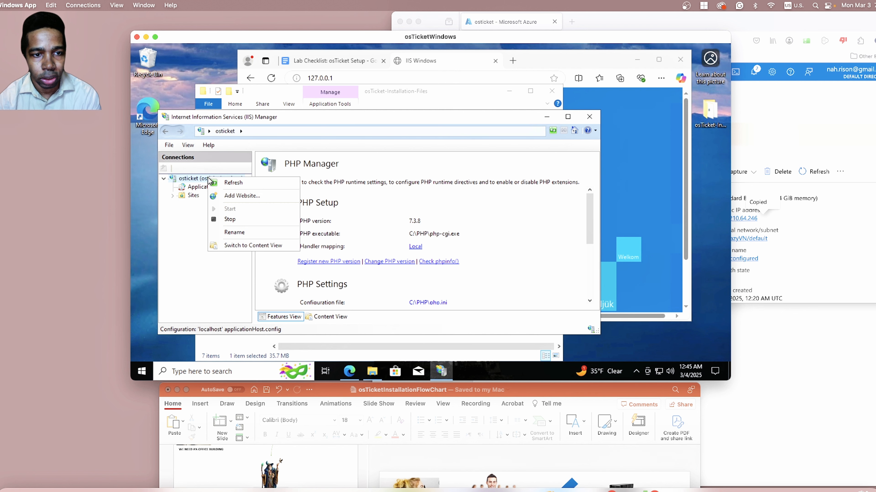
click(216, 183)
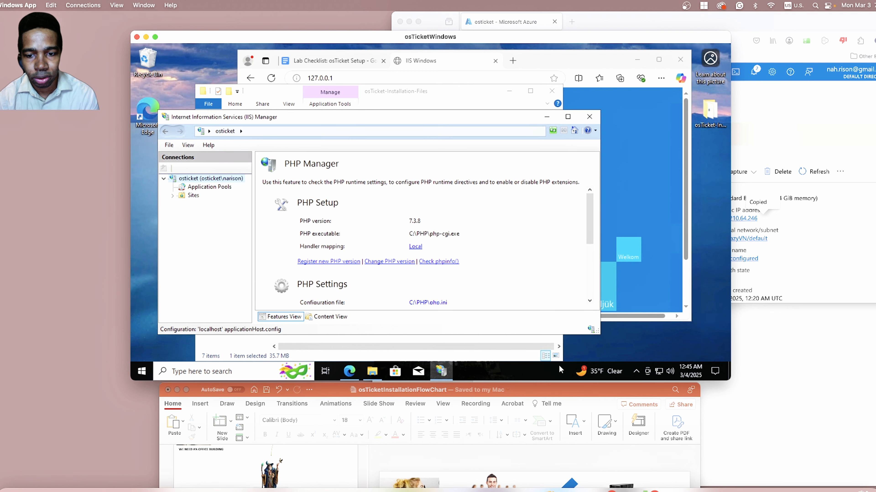
Switch to the PowerPoint flowchart, review the osTicket installation part on slide 6, and move the window aside to reveal the osTicket-Installation-Files folder.
drag(567, 392, 559, 112)
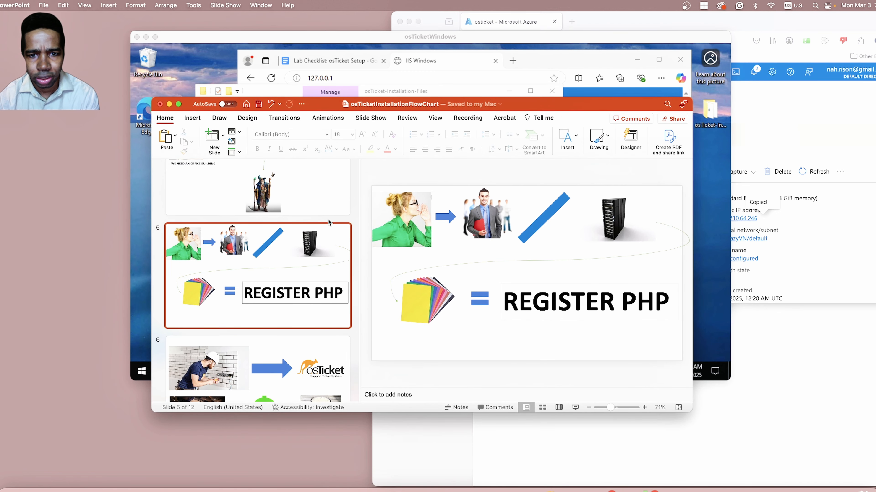
scroll(327, 223, down, 3)
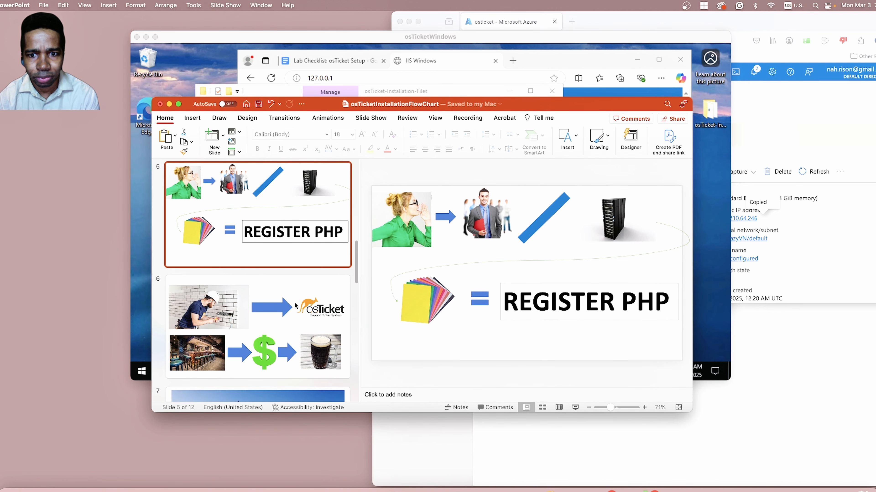
click(295, 305)
drag(551, 104, 563, 390)
drag(460, 92, 469, 160)
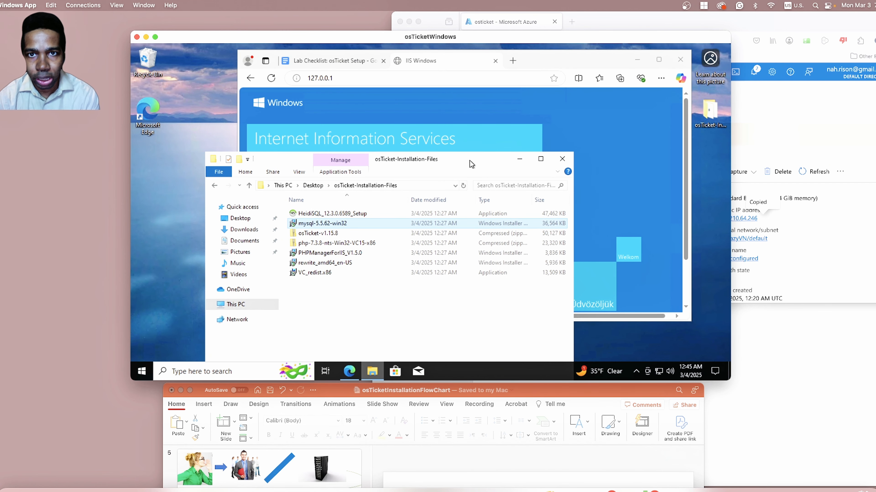
drag(469, 160, 470, 128)
drag(626, 394, 611, 125)
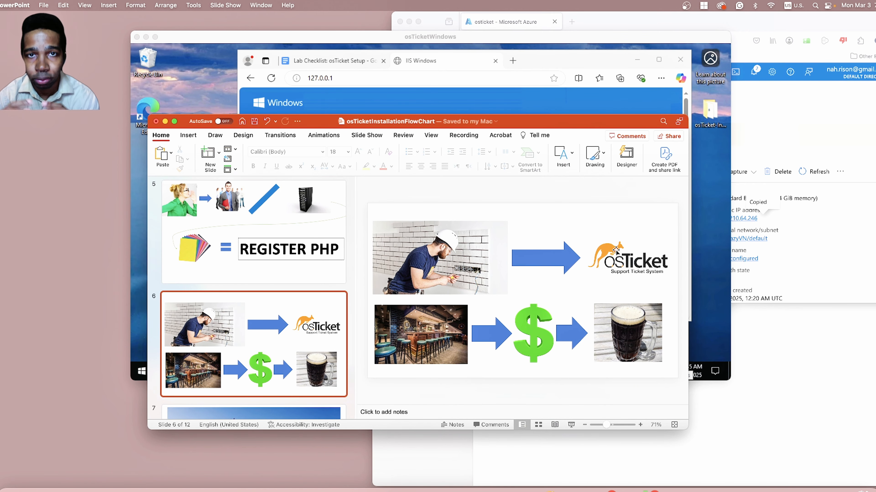
drag(551, 121, 552, 324)
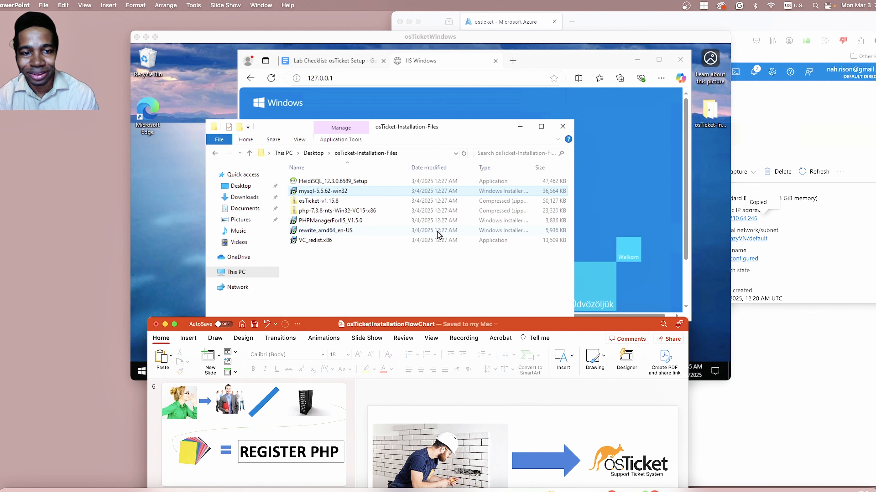
Extract the osTicket-v1.15.8 zip archive to its default folder inside osTicket-Installation-Files on the virtual machine.
click(343, 203)
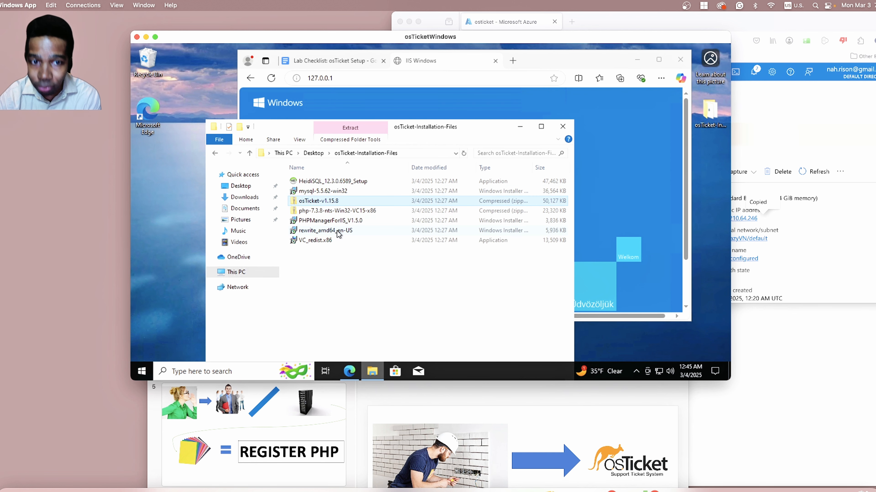
right_click(325, 204)
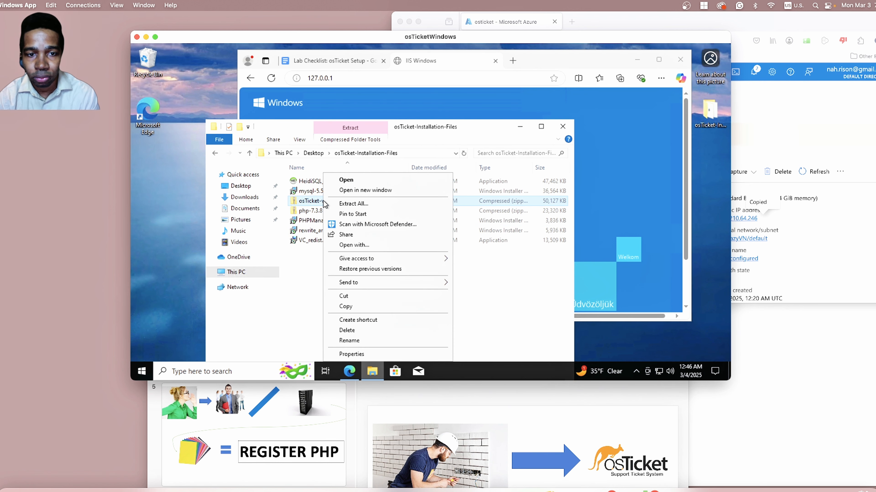
click(336, 204)
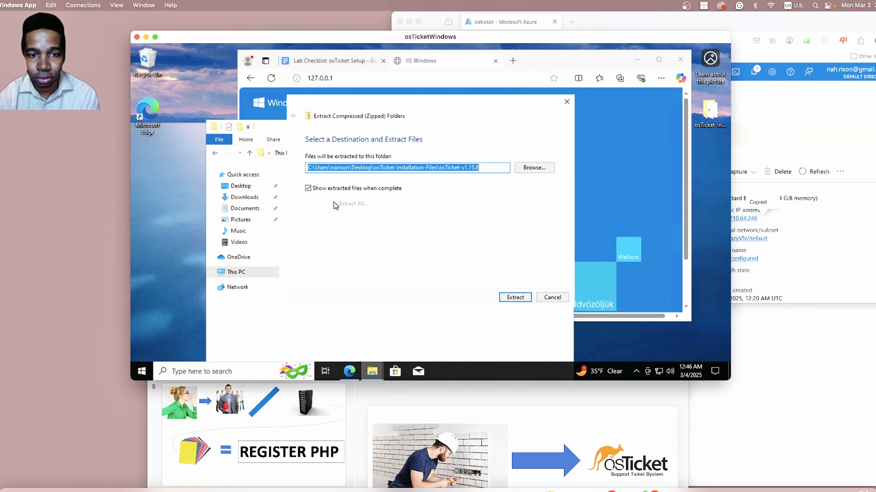
click(518, 298)
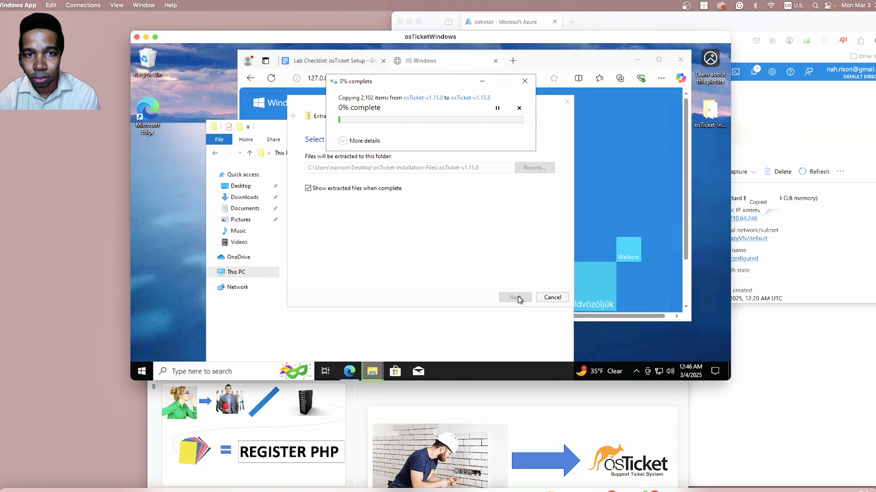
During the extraction, review slides 1 to 6 of the PowerPoint flowchart, and move the window back below the remote desktop.
click(529, 396)
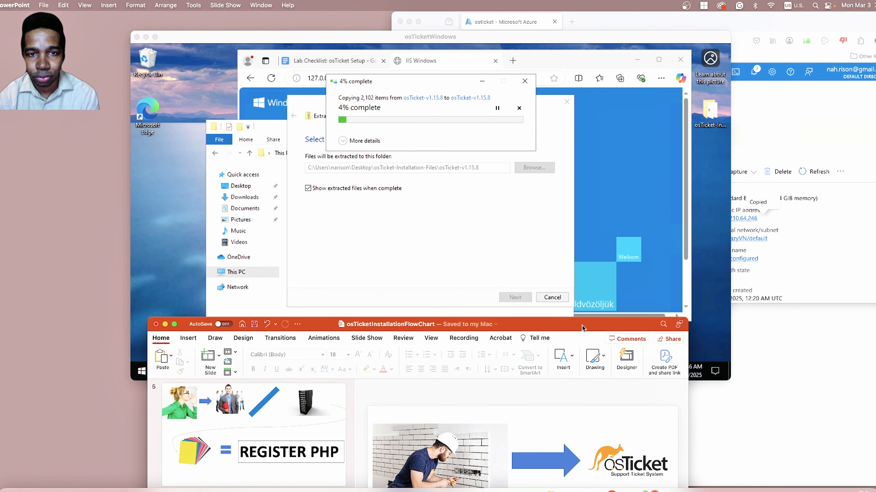
drag(583, 326, 570, 137)
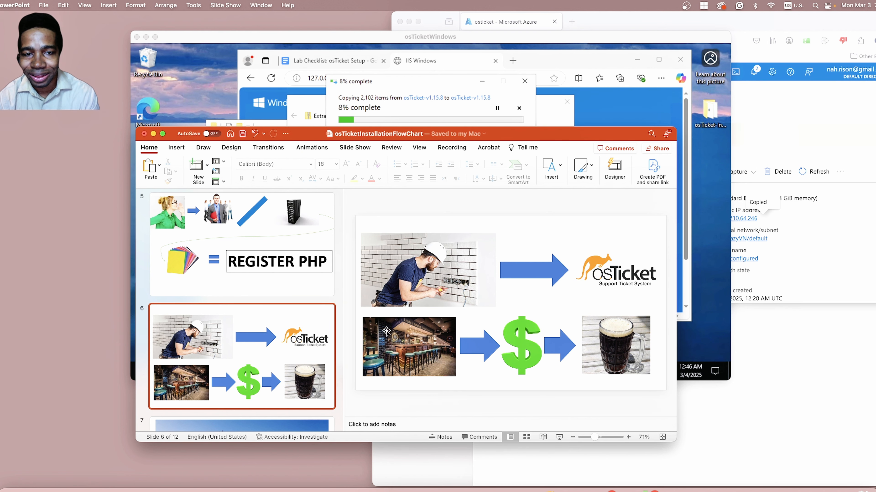
mouse_move(520, 133)
mouse_down()
mouse_move(541, 136)
mouse_move(531, 141)
mouse_up()
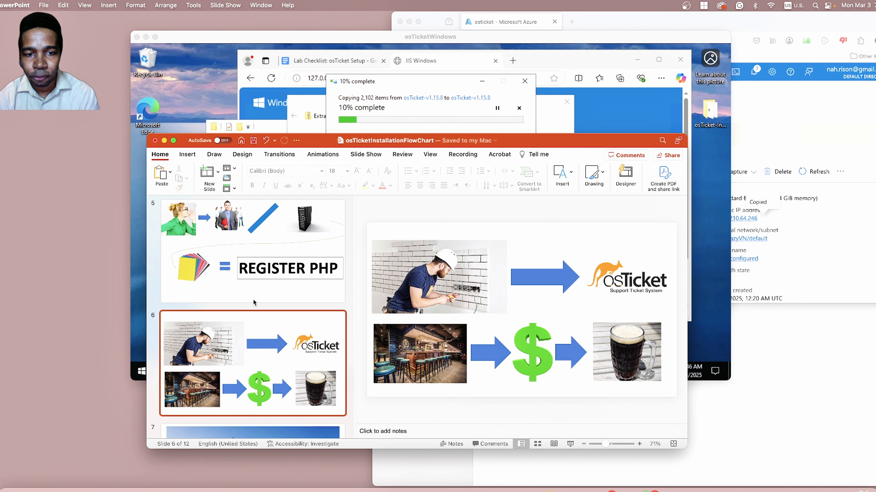
scroll(258, 293, up, 10)
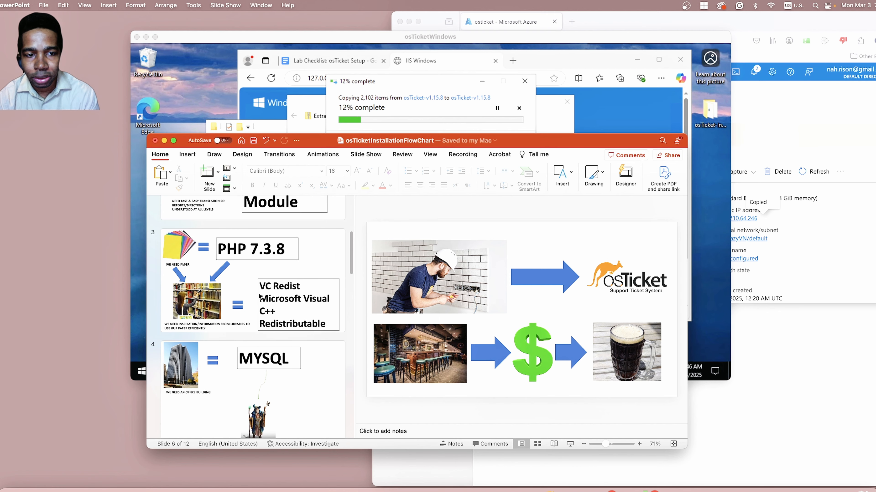
scroll(259, 296, up, 5)
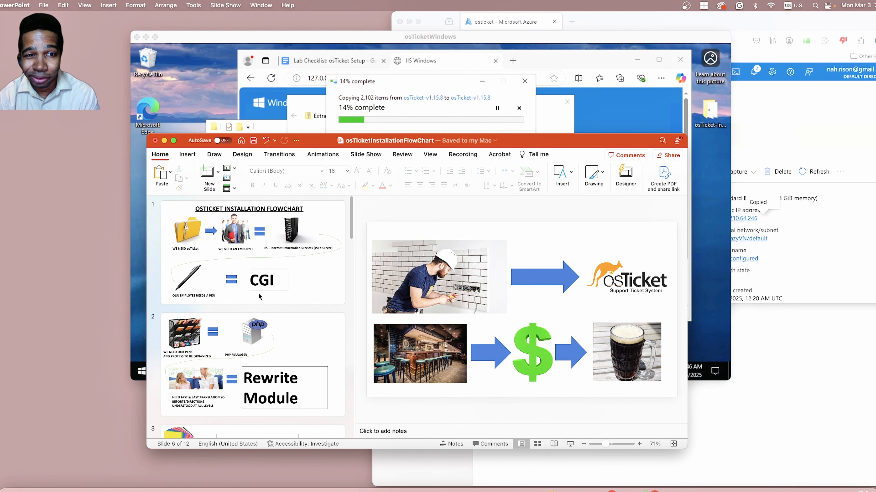
scroll(260, 296, down, 3)
scroll(259, 296, down, 12)
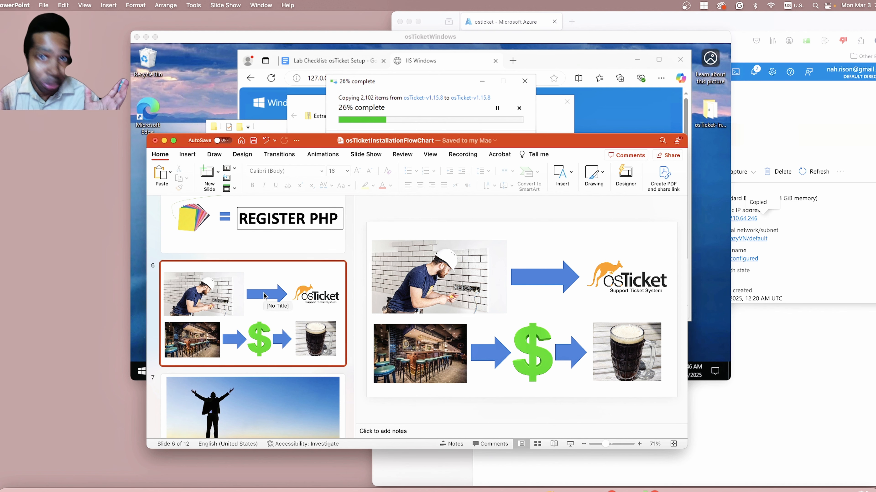
scroll(264, 296, up, 10)
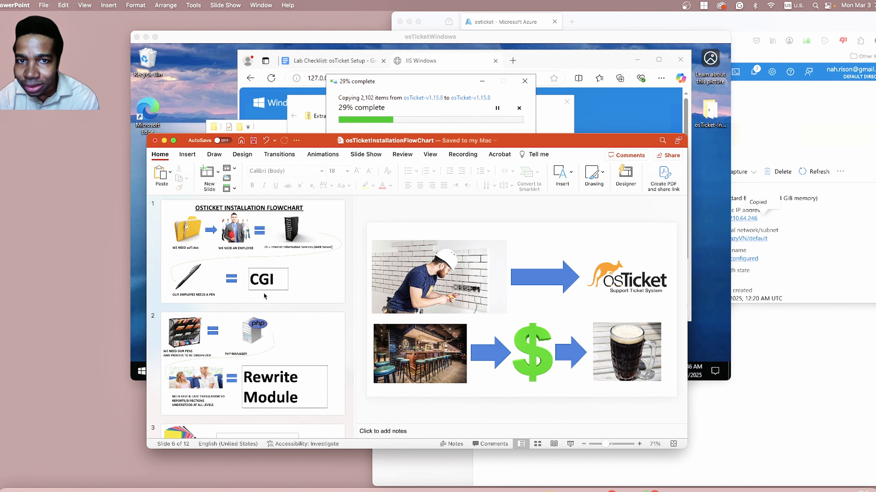
scroll(265, 298, down, 4)
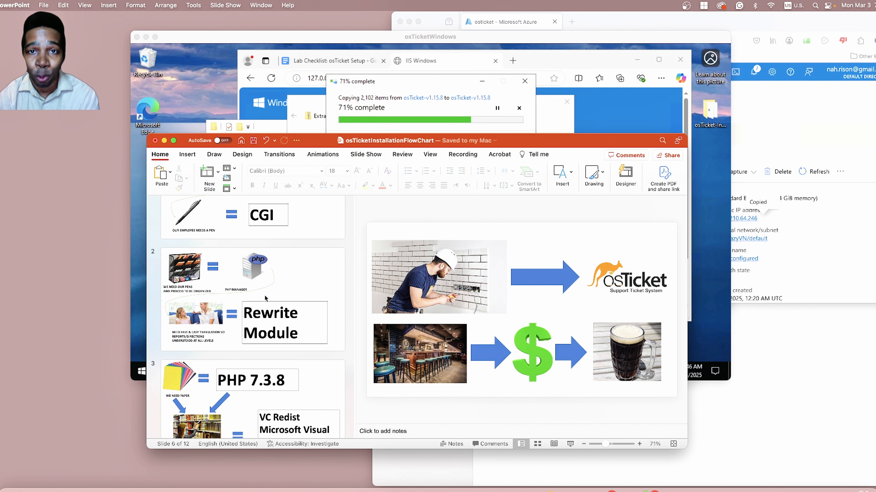
scroll(265, 298, down, 6)
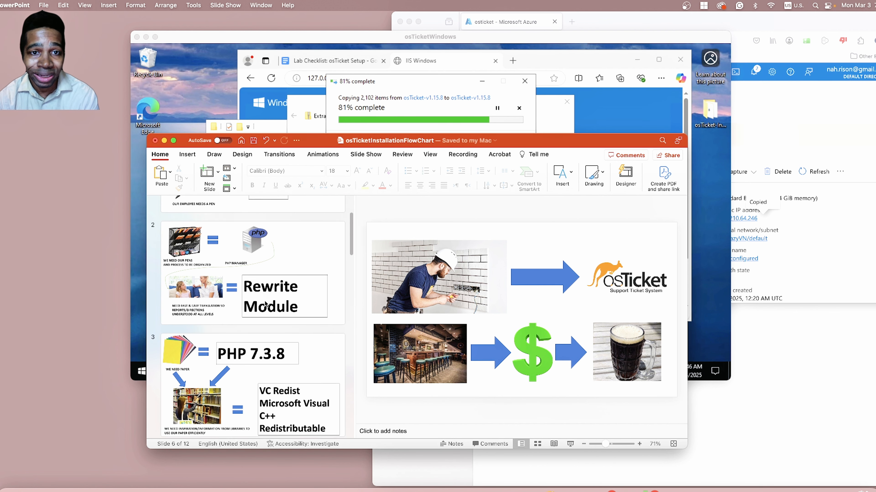
scroll(264, 302, down, 8)
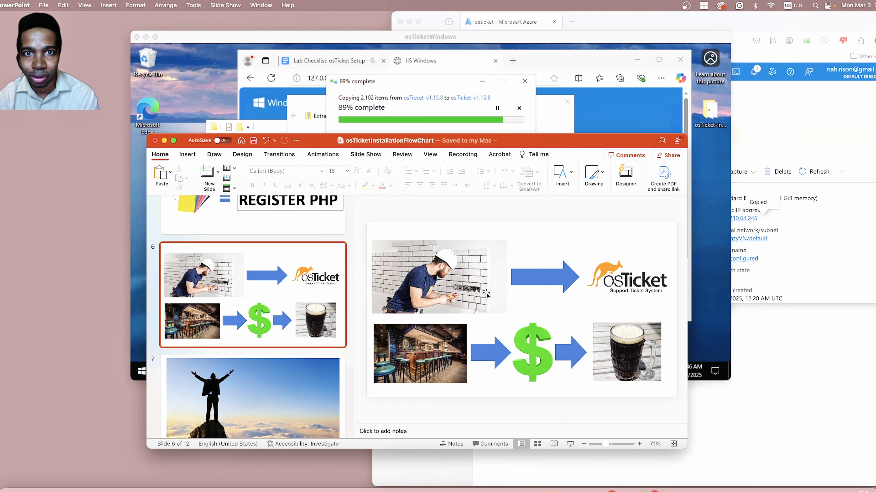
drag(585, 140, 602, 344)
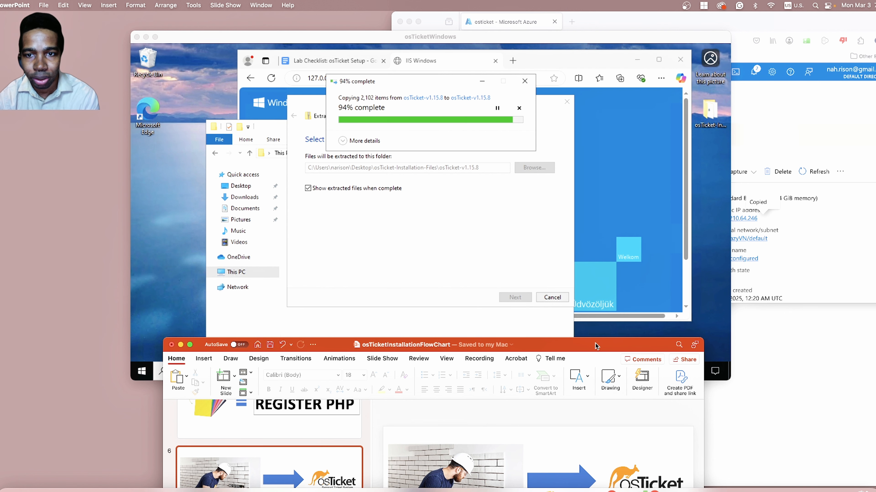
drag(594, 344, 593, 371)
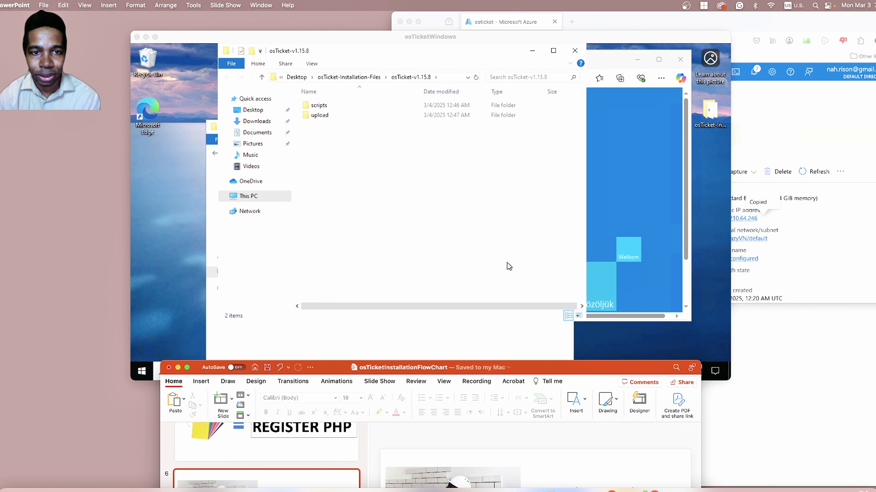
Copy the upload folder from the extracted osTicket-v1.15.8 folder and close that folder's window.
right_click(312, 115)
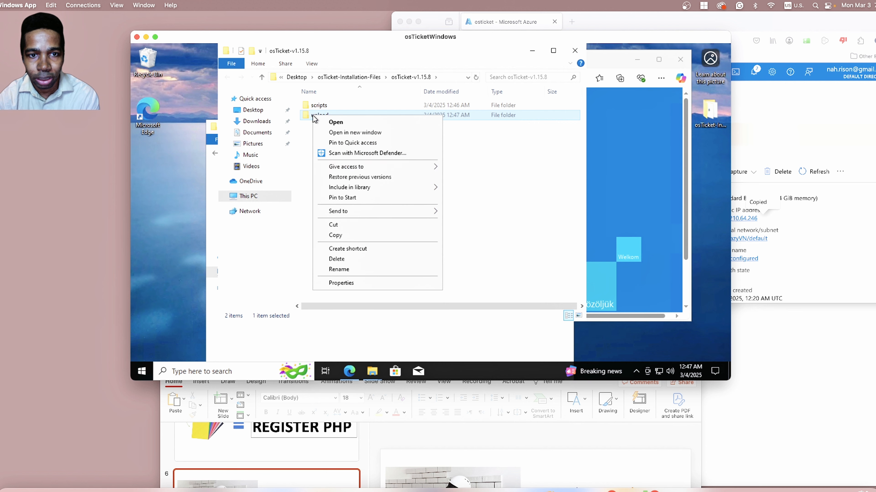
click(340, 235)
click(572, 53)
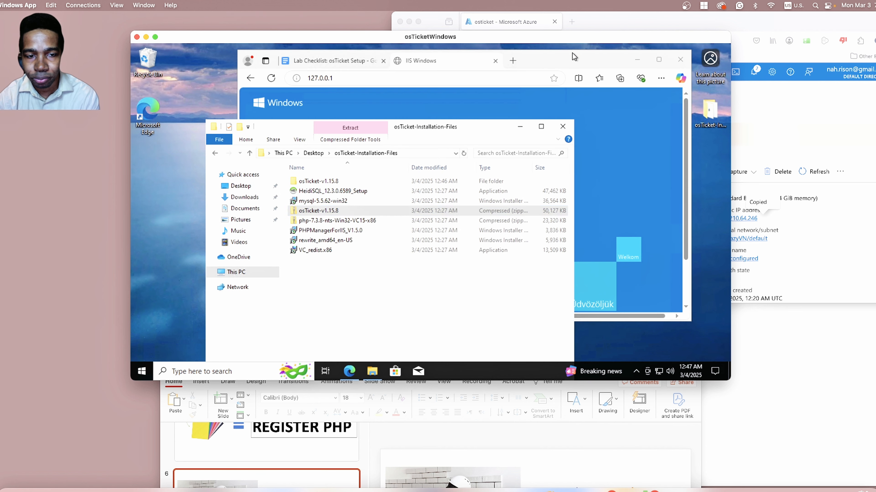
Bring the PowerPoint flowchart forward, look at slide 6 again, and move the window out of the way.
click(534, 451)
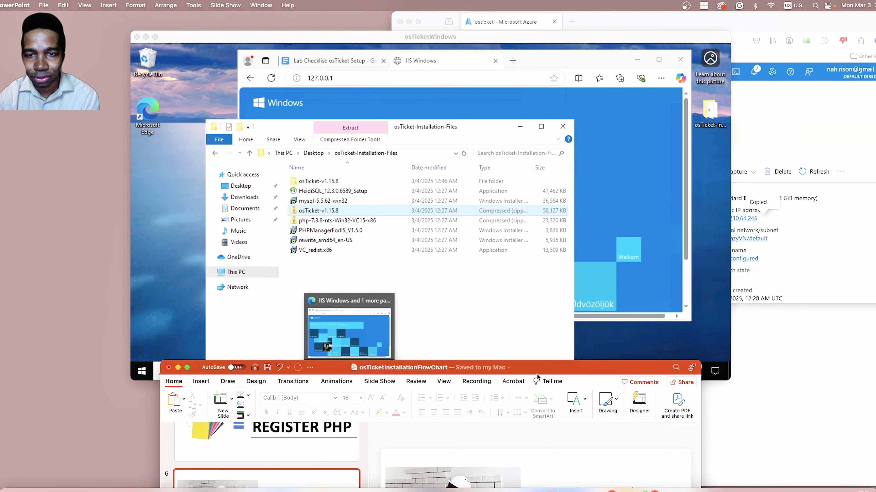
drag(537, 376, 510, 87)
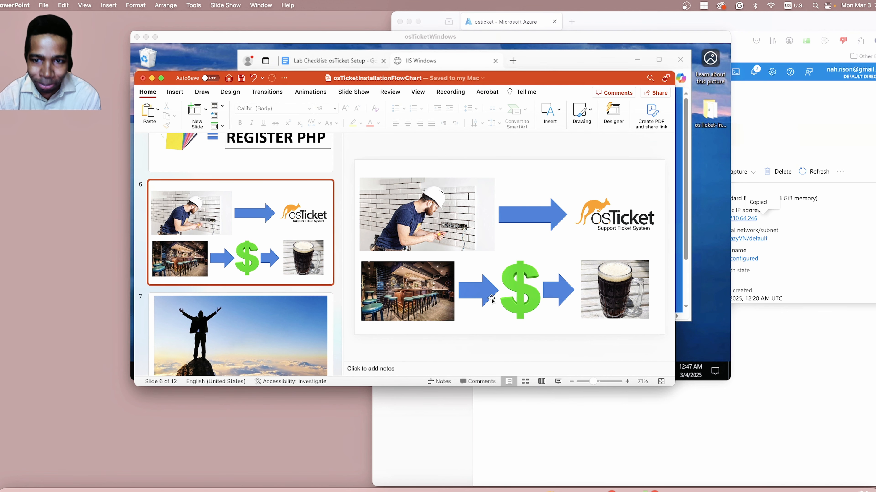
drag(568, 81, 630, 374)
Paste the copied upload folder into C:\inetpub\wwwroot on the virtual machine.
click(236, 272)
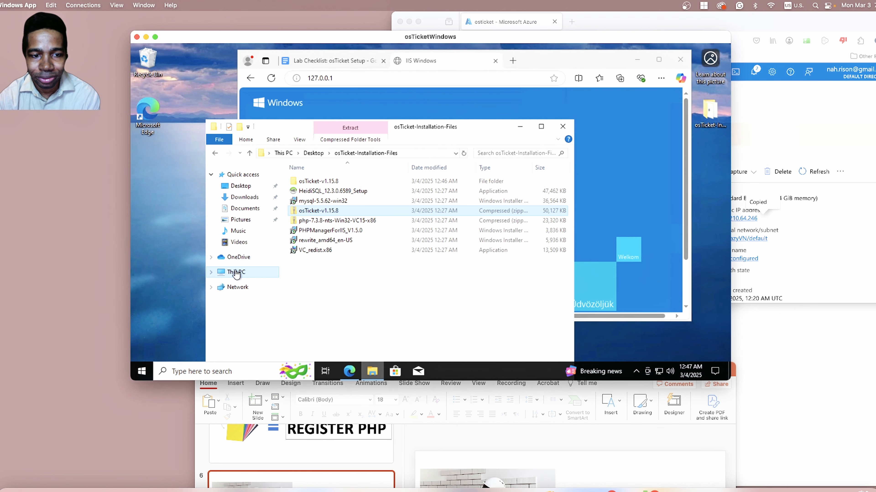
double_click(369, 302)
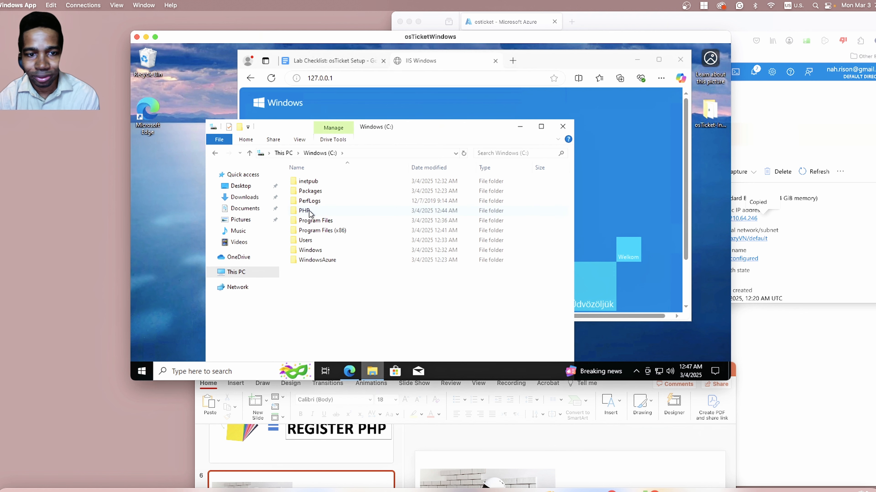
click(314, 186)
double_click(313, 185)
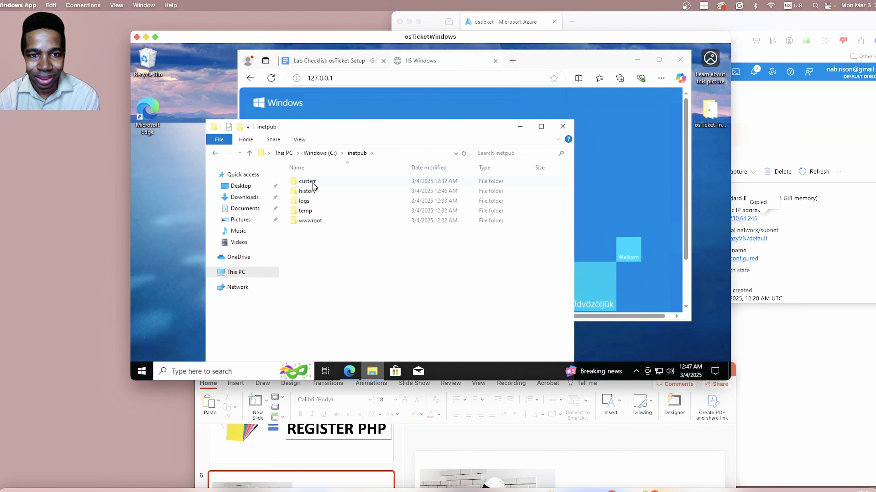
double_click(319, 222)
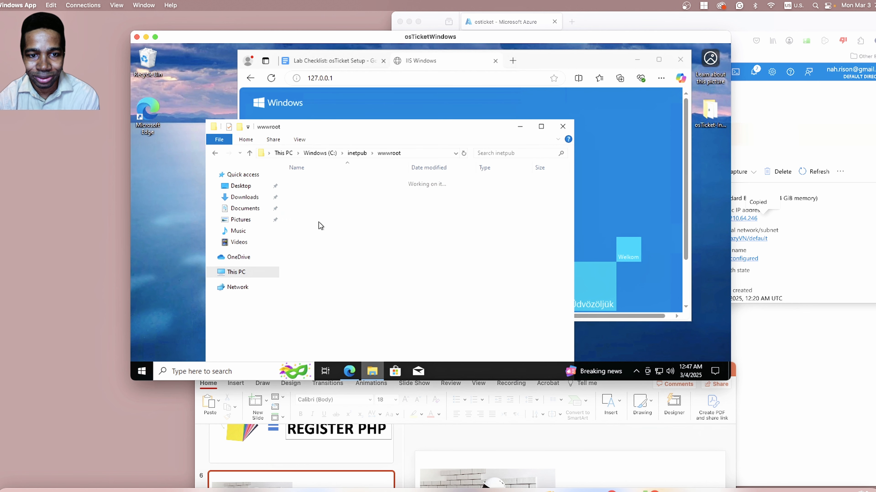
right_click(311, 216)
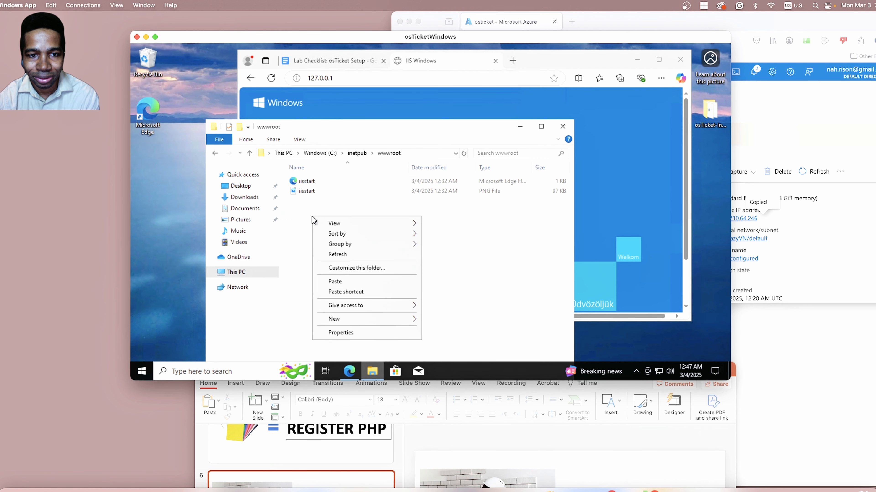
click(342, 280)
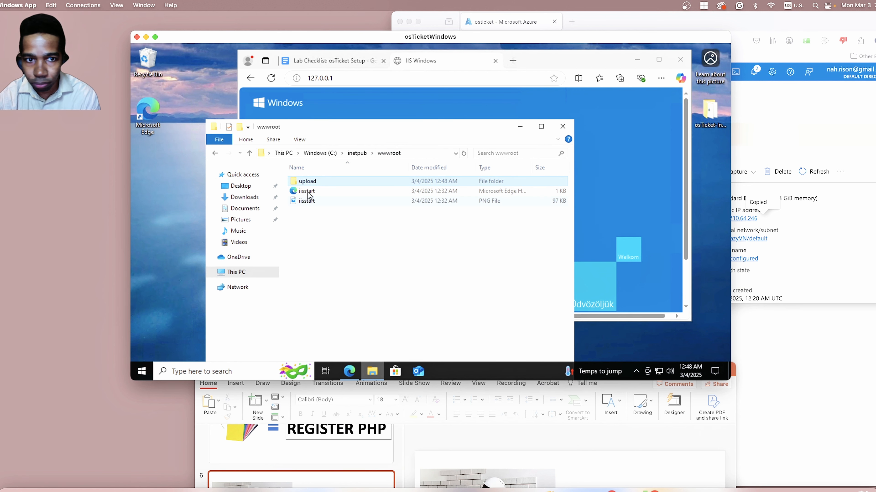
Rename the upload folder in C:\inetpub\wwwroot on the virtual machine as osTicket.
right_click(311, 183)
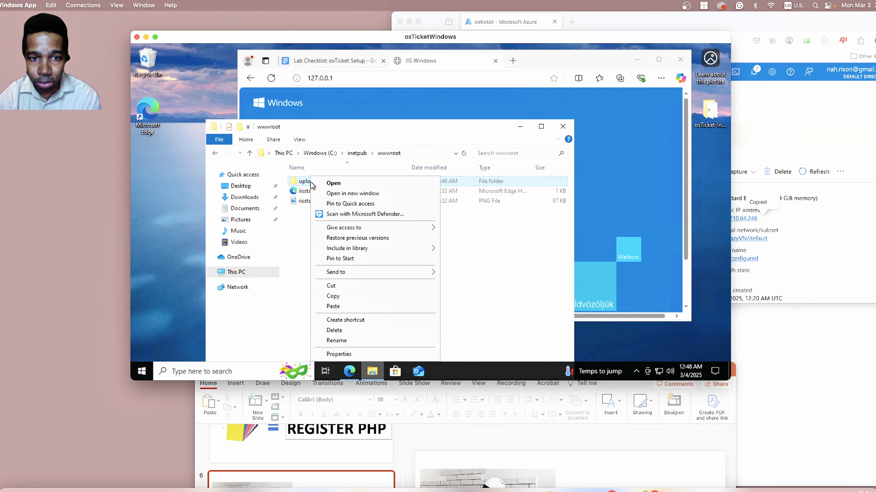
mouse_move(342, 227)
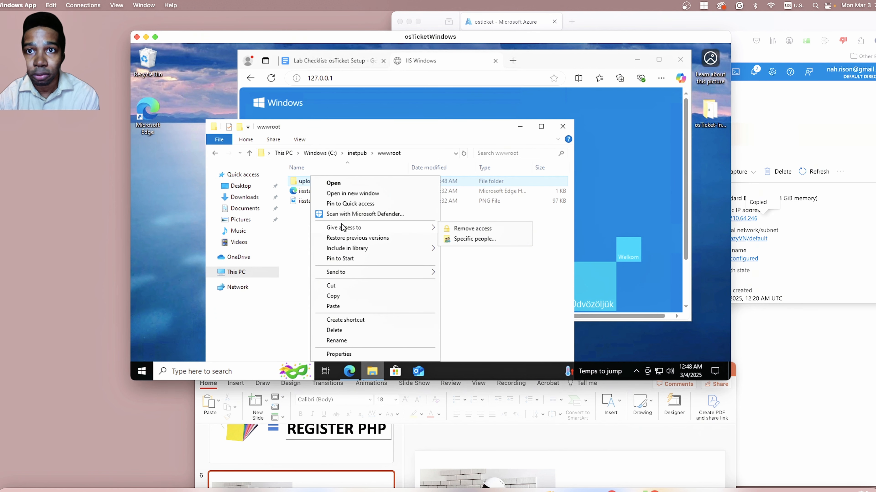
click(347, 341)
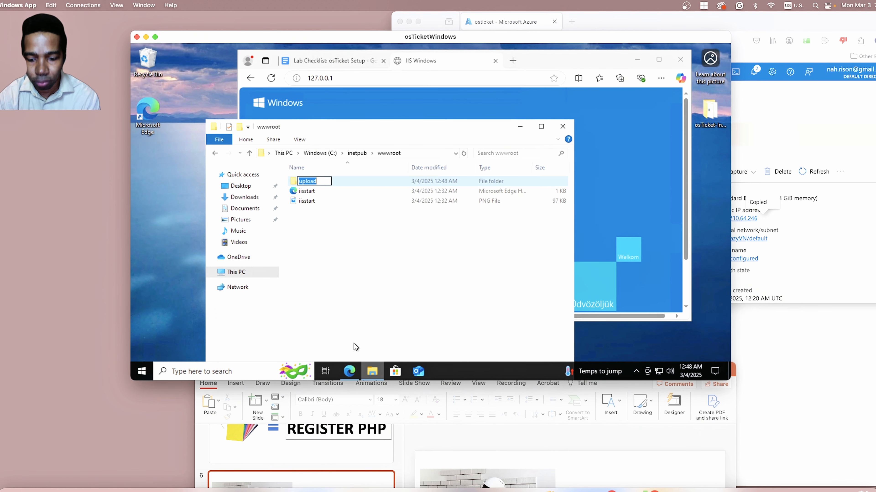
text(osT)
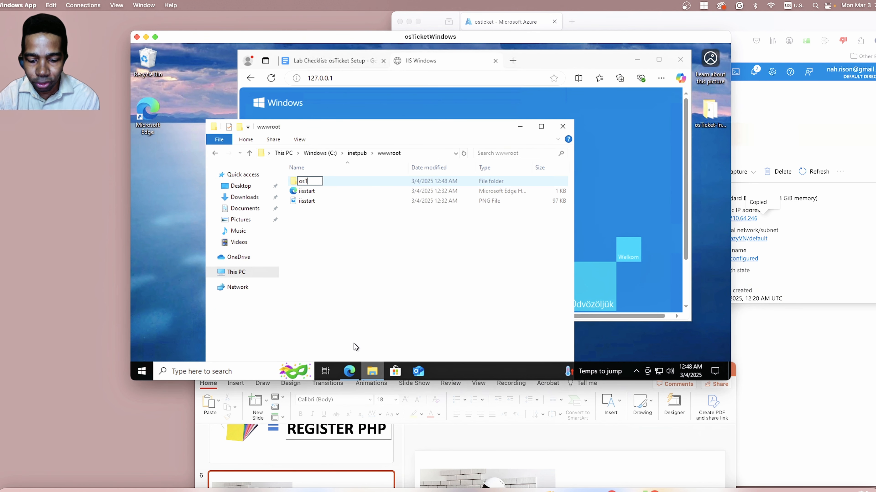
text(icket)
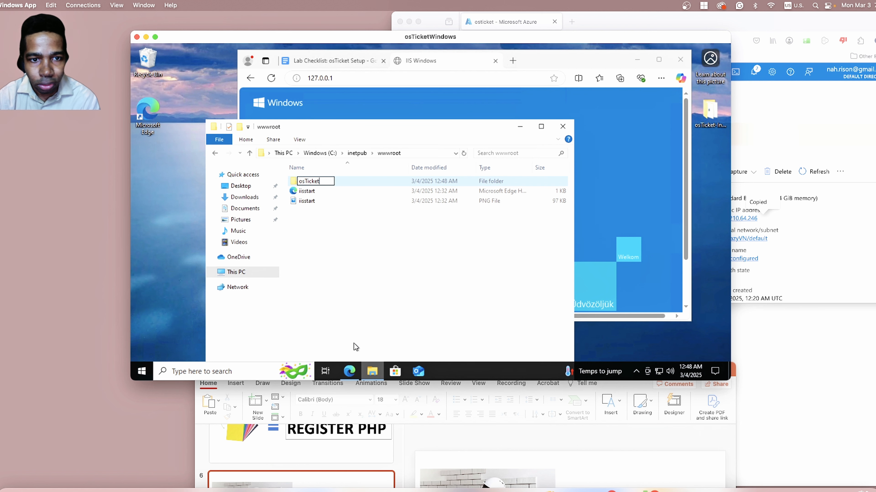
key(Return)
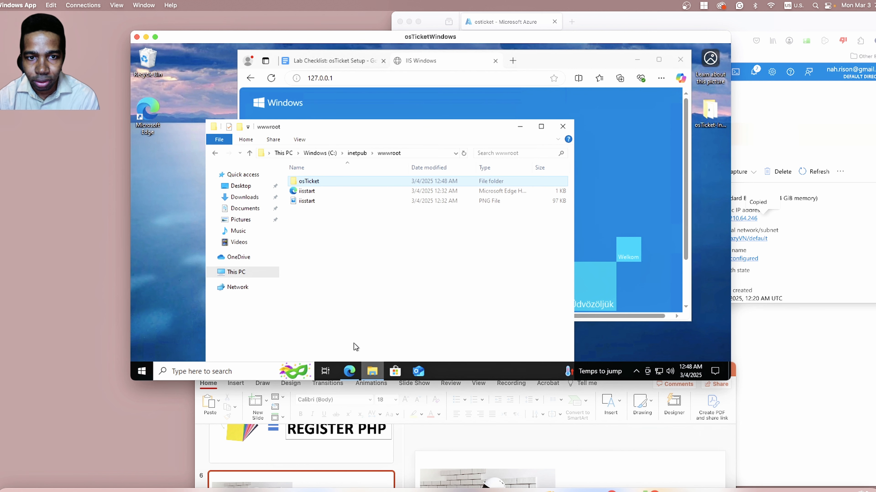
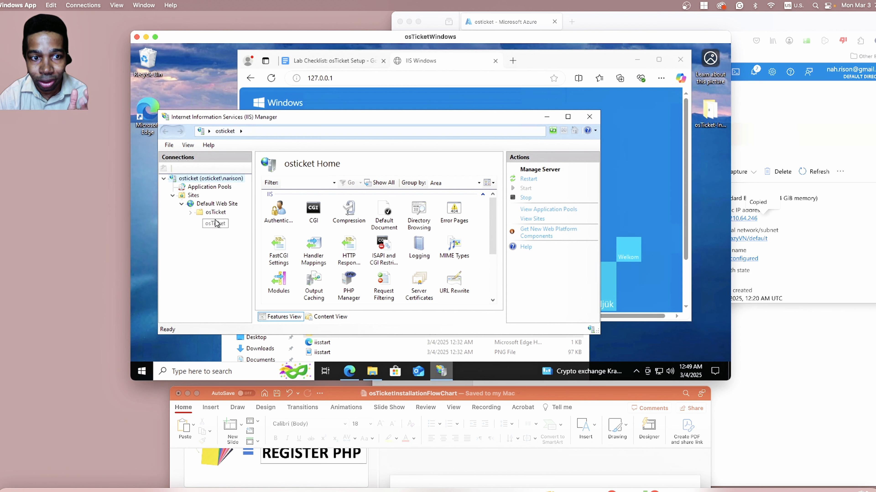
Refresh the Default Web Site in IIS Manager and look over the subfolders of its osTicket folder.
click(212, 206)
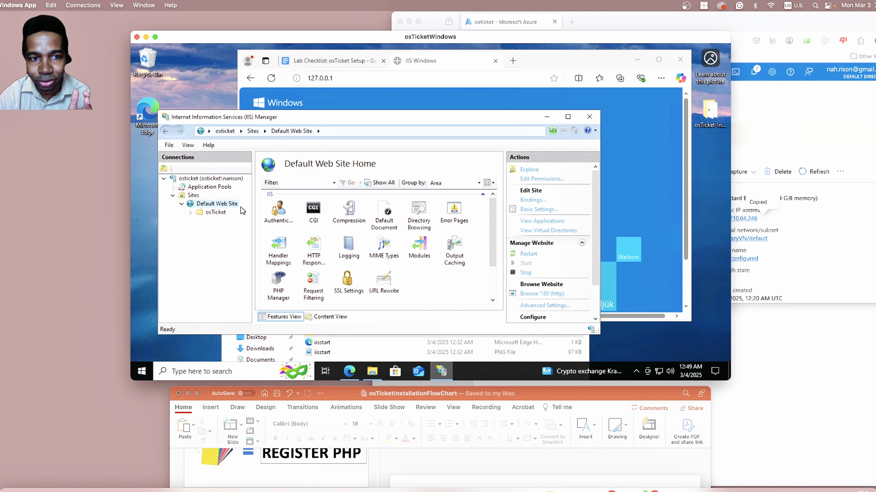
right_click(221, 204)
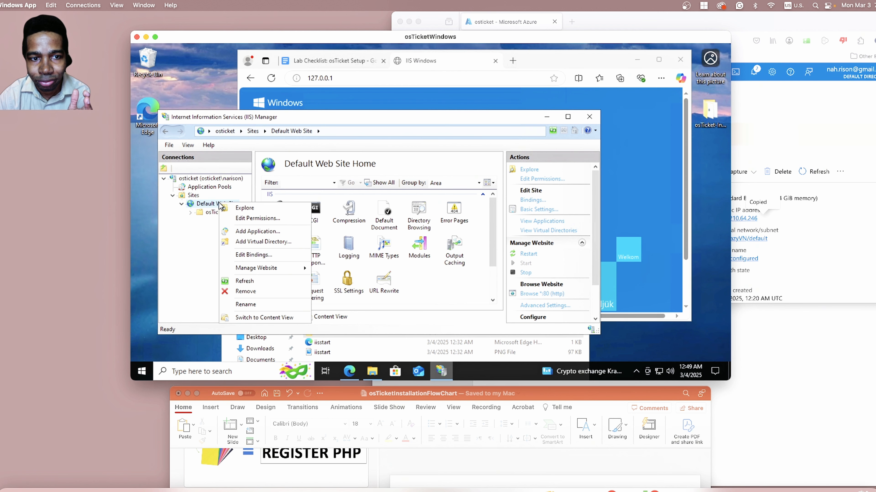
click(243, 281)
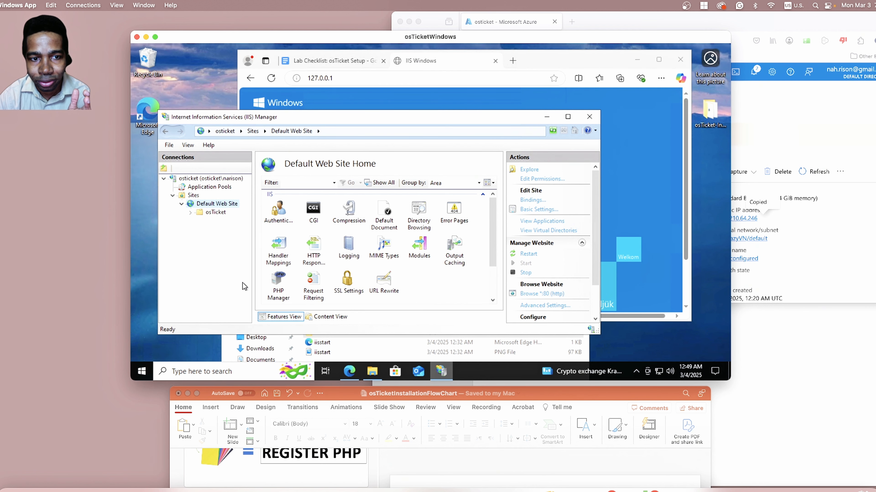
click(190, 213)
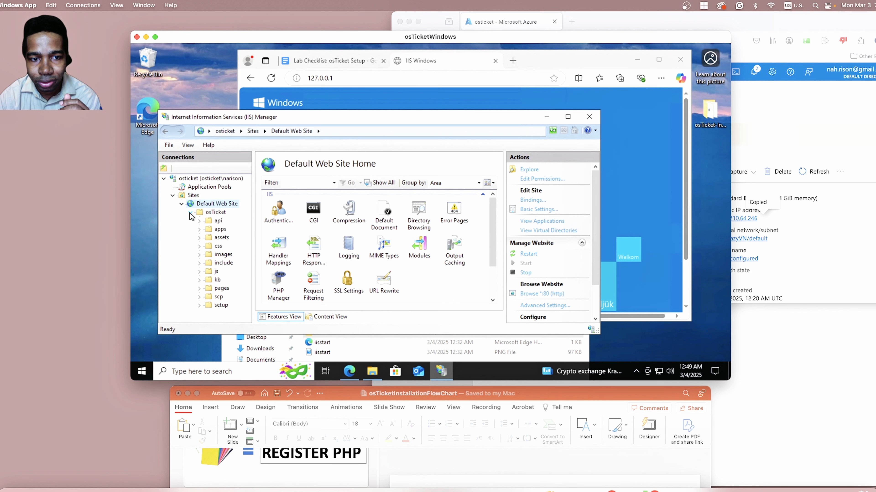
click(190, 212)
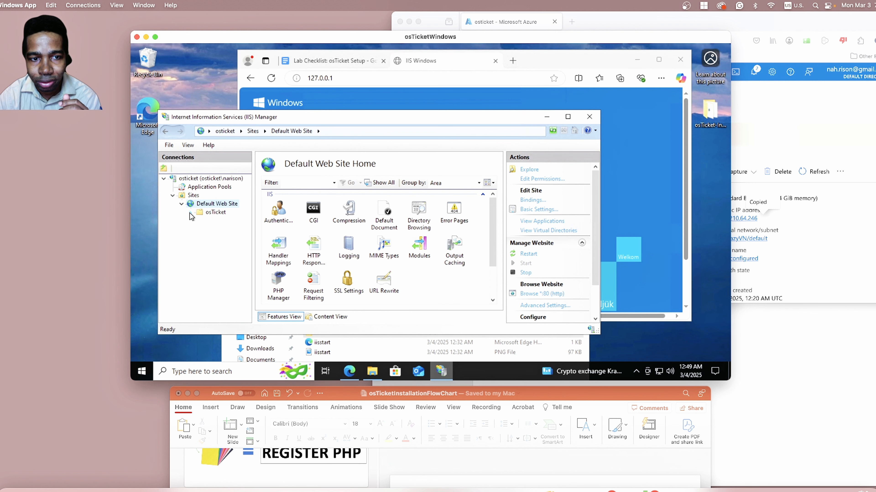
Browse the osTicket folder over http on port 80 from IIS Manager and look through the installer page.
click(213, 213)
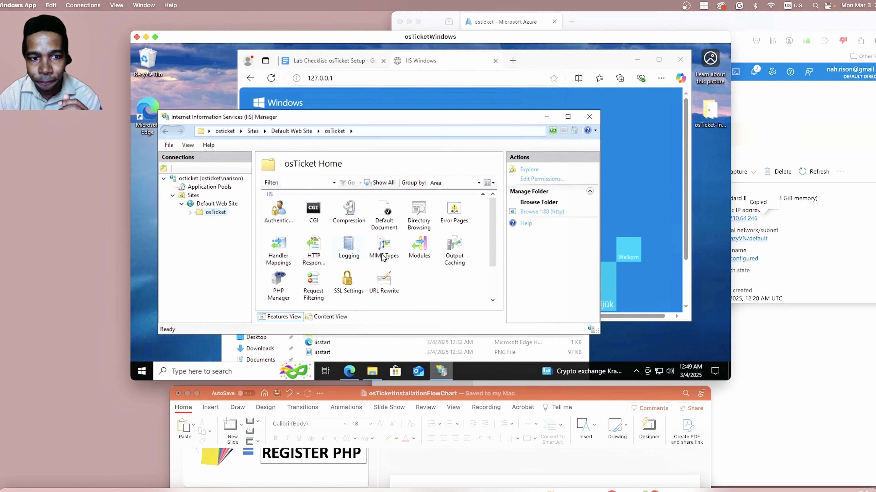
click(531, 213)
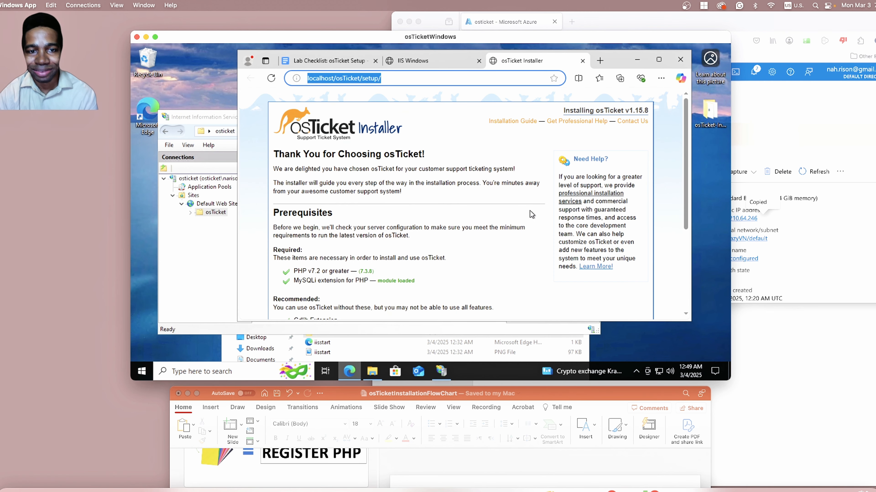
scroll(531, 210, down, 5)
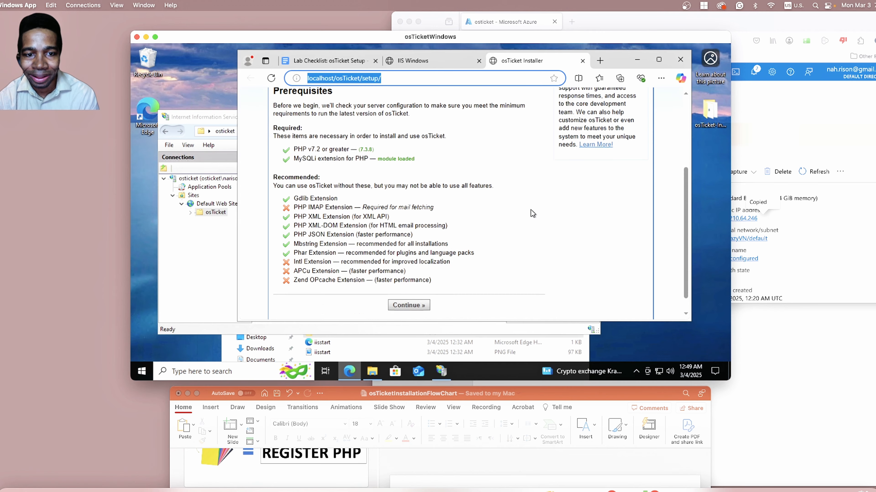
scroll(531, 209, up, 3)
scroll(530, 212, up, 2)
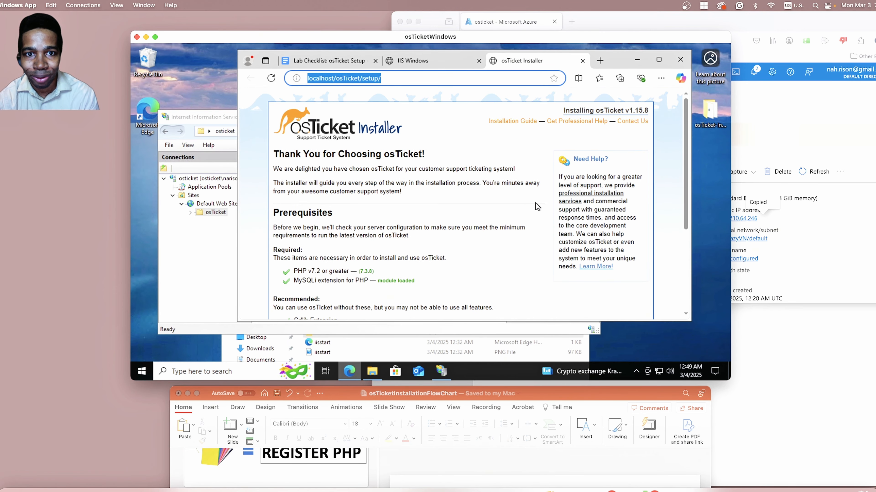
Bring the PowerPoint flowchart forward, view slide 7, and move the window out of the way.
drag(535, 389, 528, 31)
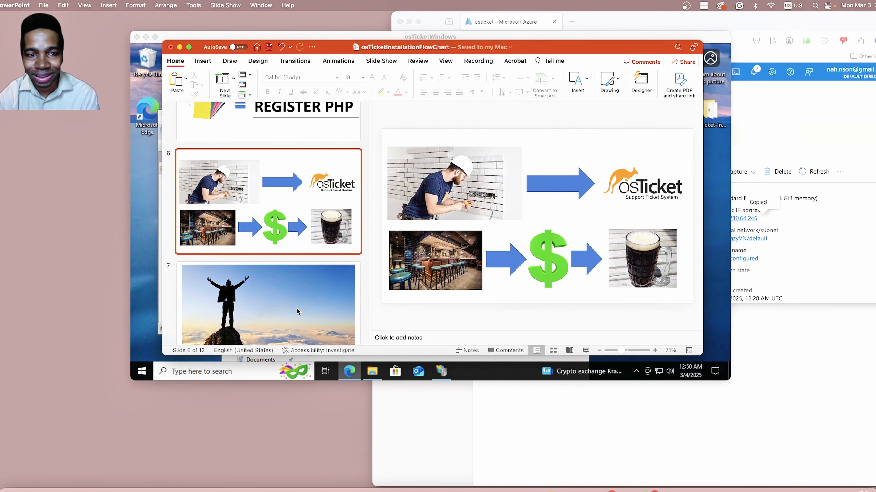
click(296, 308)
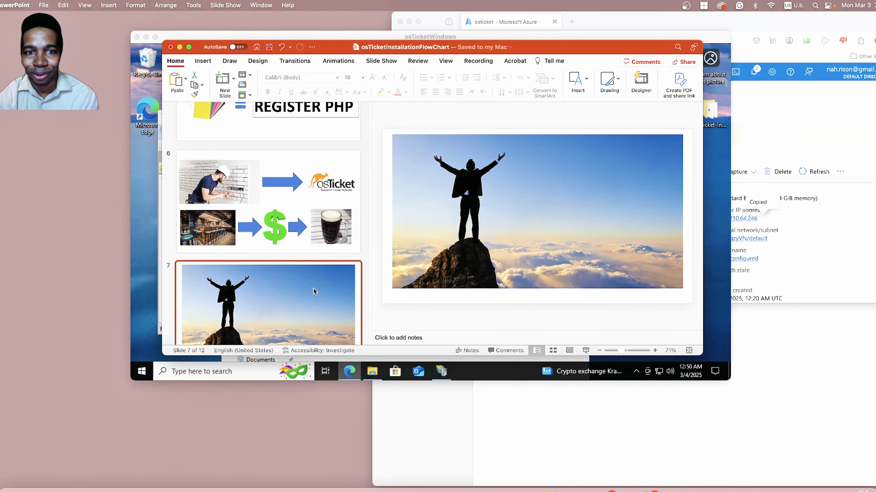
drag(547, 52, 558, 354)
Review the required and recommended prerequisites on the osTicket Installer page in the virtual machine's browser.
scroll(479, 180, down, 3)
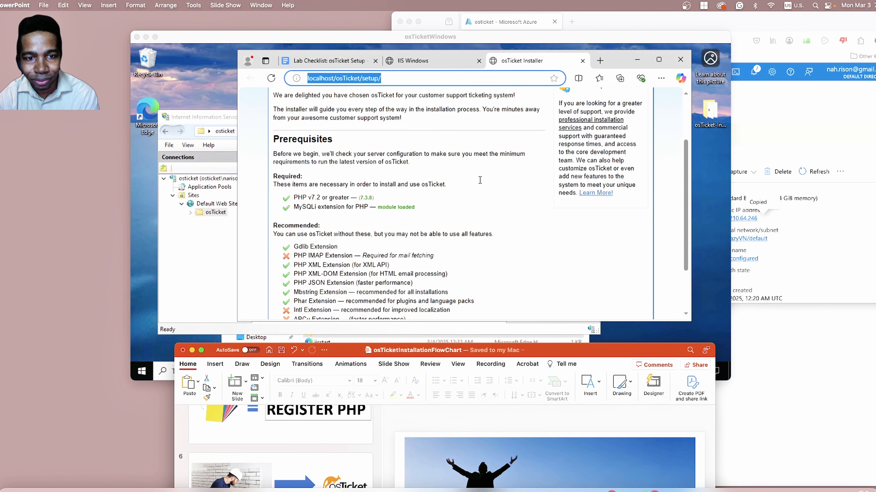
scroll(480, 180, up, 3)
scroll(314, 256, down, 5)
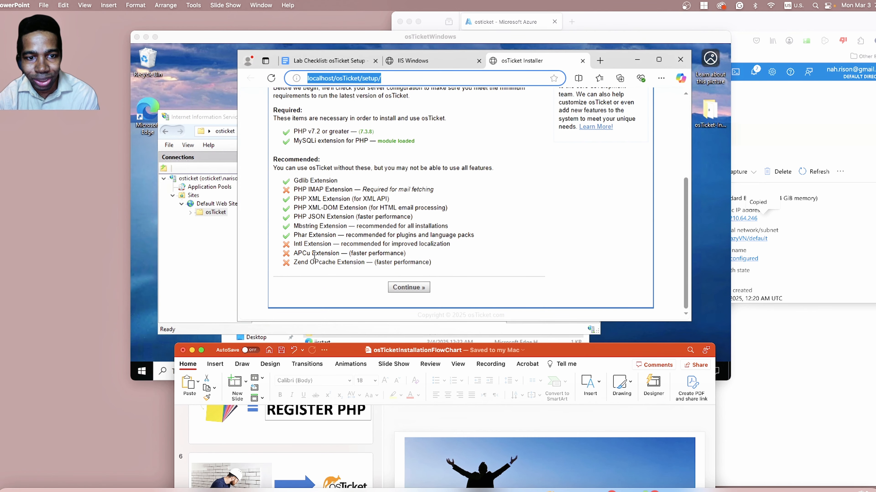
scroll(461, 210, up, 5)
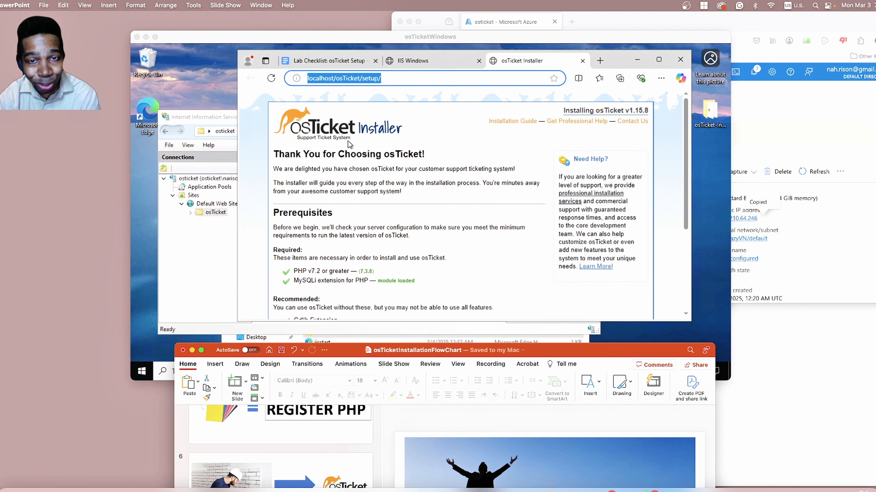
Bring the PowerPoint flowchart forward, view slide 8 with the PHP extensions, and move the window away from the installer page.
drag(633, 355, 646, 127)
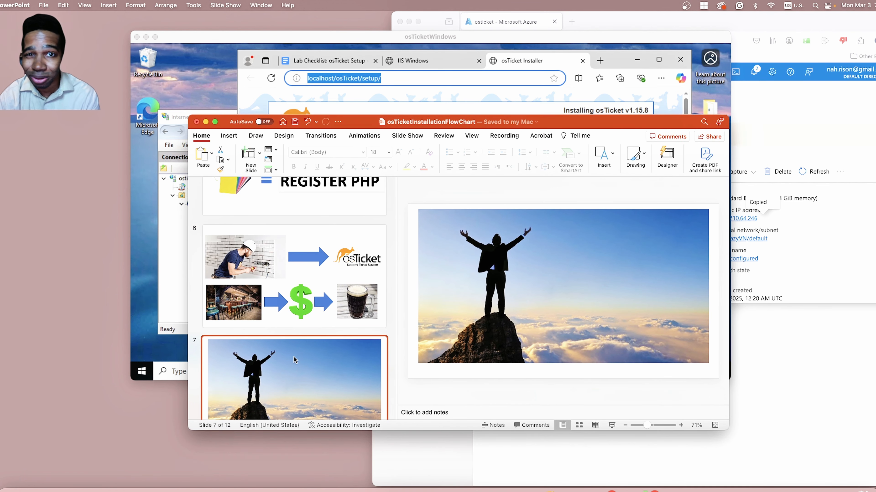
scroll(309, 331, down, 5)
click(309, 360)
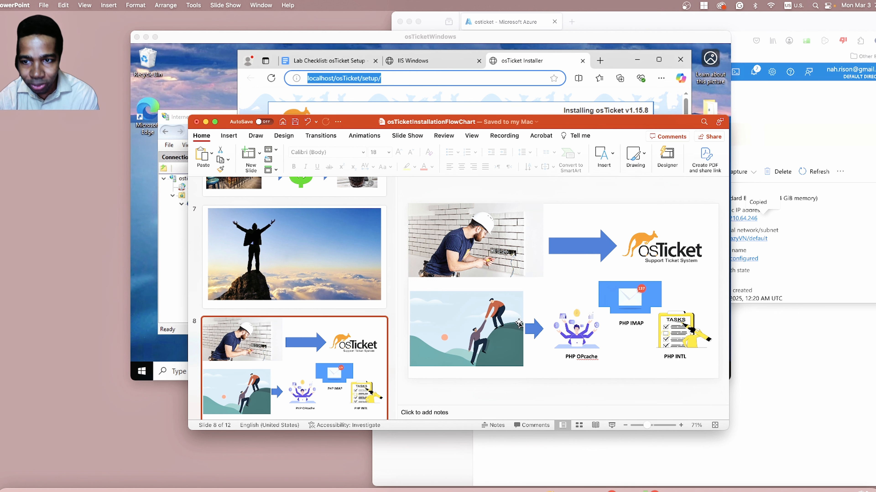
click(636, 242)
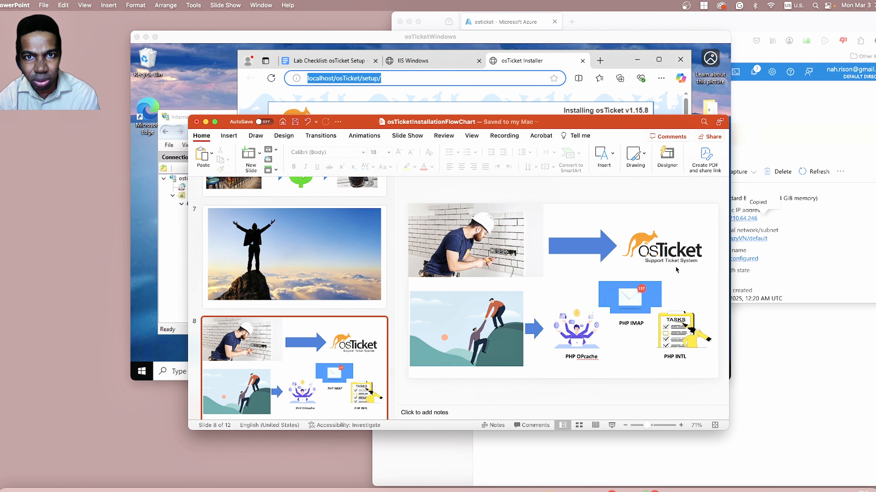
drag(612, 123, 604, 398)
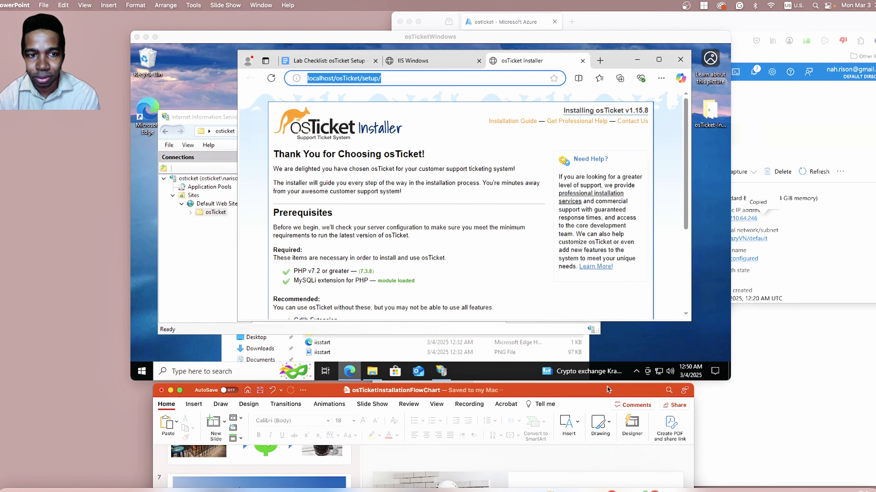
Switch to IIS Manager and open the list for enabling or disabling PHP extensions in the osTicket folder's PHP Manager.
click(189, 276)
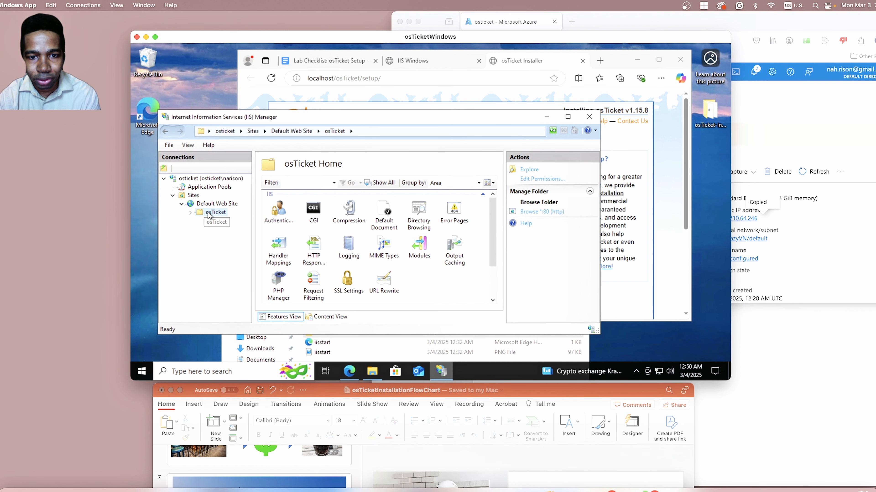
double_click(274, 277)
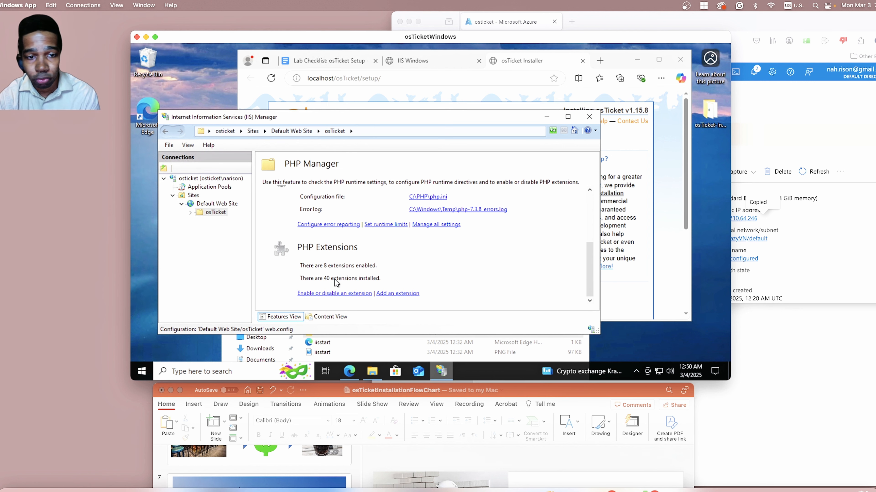
click(329, 294)
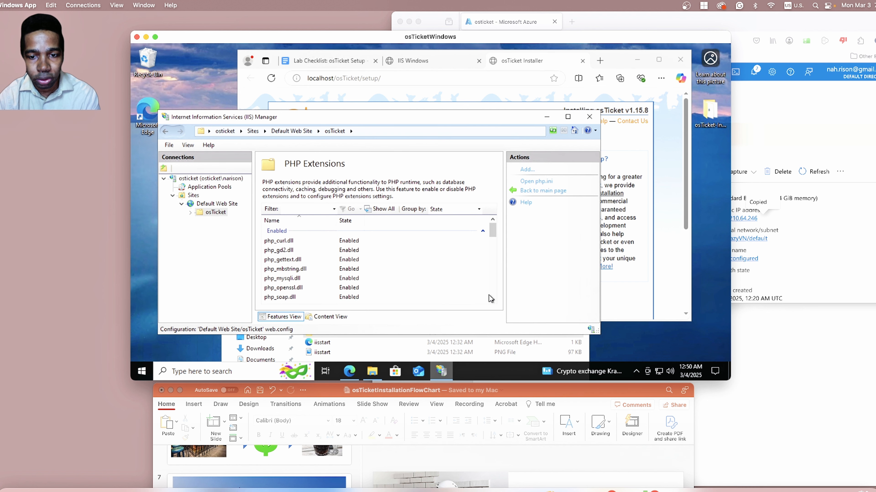
Check slide 8 of the PowerPoint flowchart, and enable the php_imap.dll extension for the osTicket folder in IIS Manager.
click(492, 300)
drag(492, 300, 493, 300)
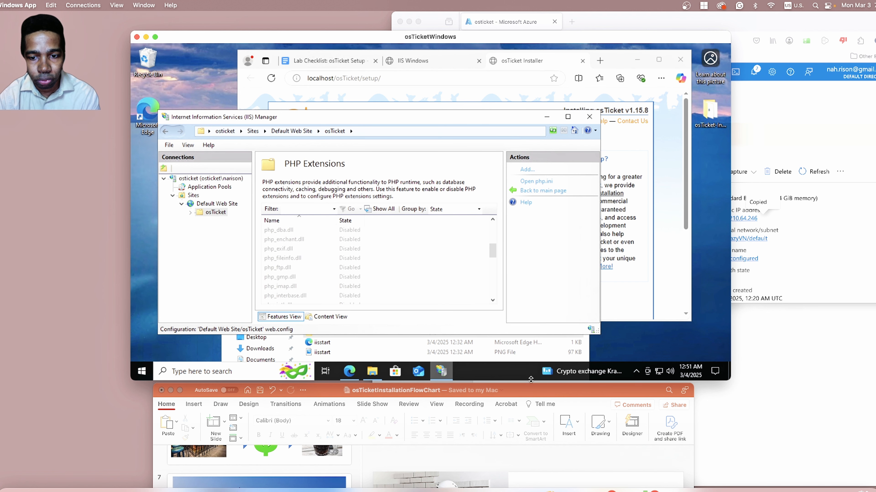
drag(530, 389, 512, 111)
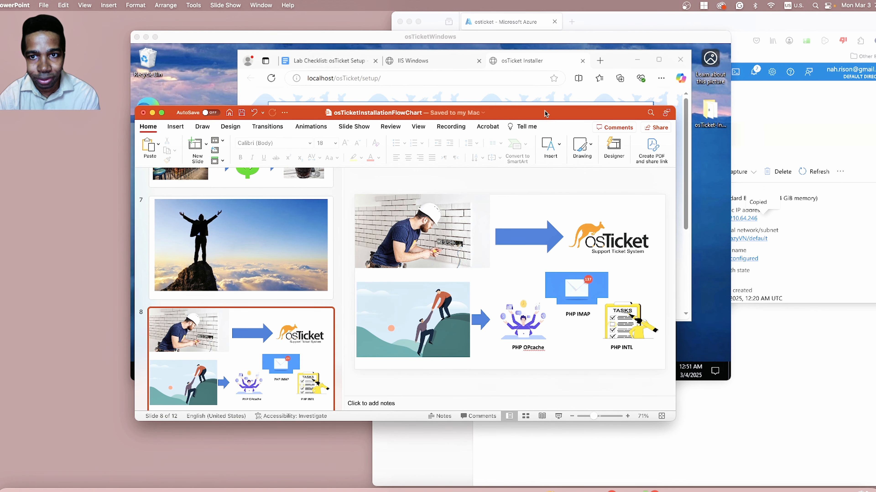
drag(545, 114, 556, 383)
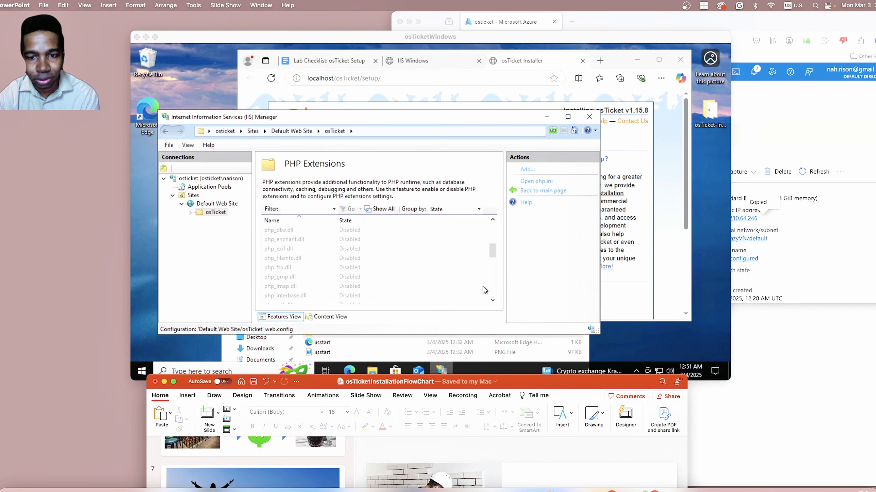
click(494, 302)
click(494, 303)
click(494, 303)
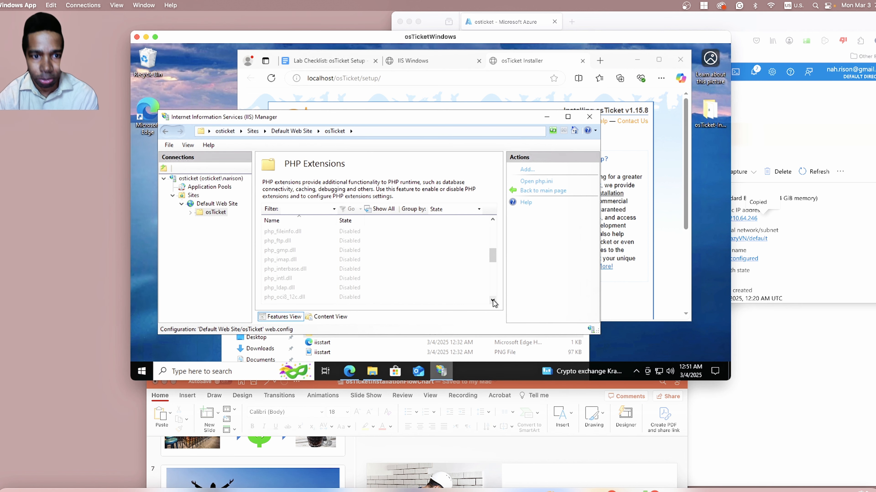
click(293, 260)
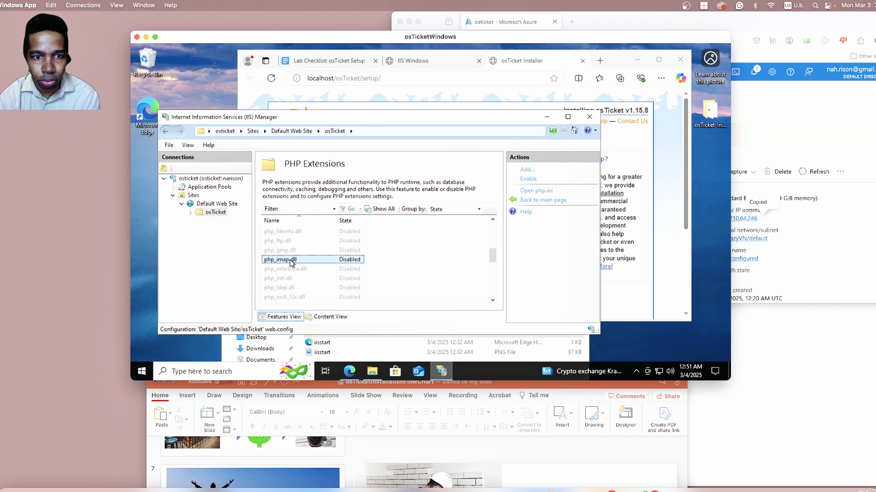
right_click(292, 261)
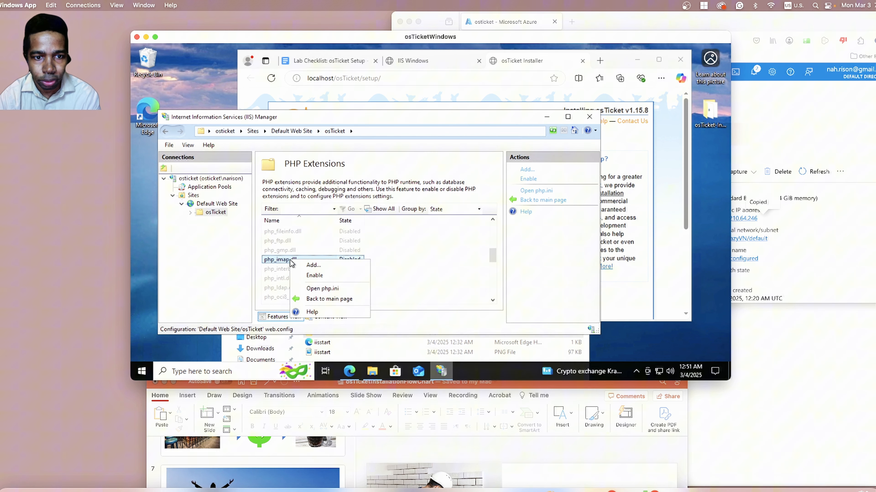
click(314, 276)
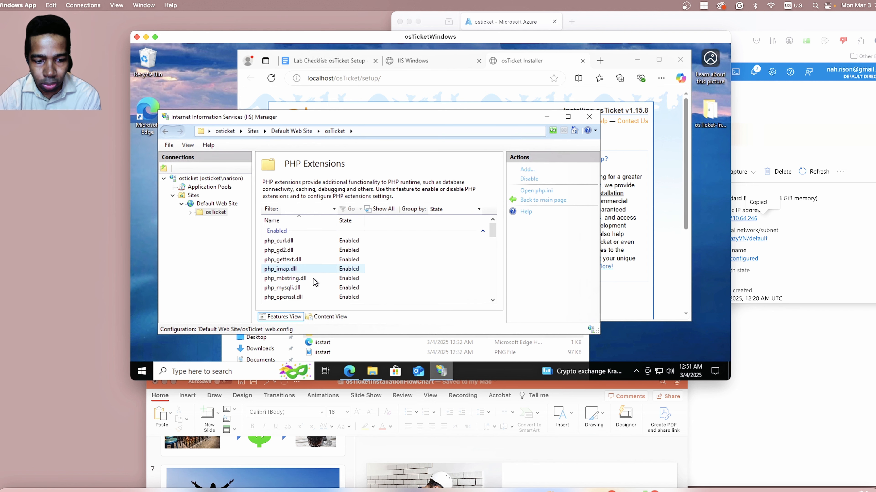
Bring the PowerPoint flowchart forward, look at slide 8 again, and move the window clear of IIS Manager.
click(587, 383)
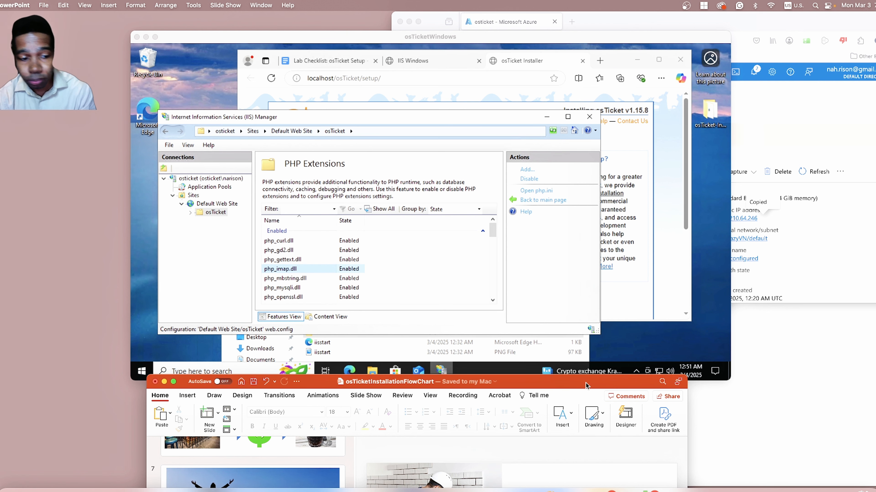
drag(587, 385, 590, 105)
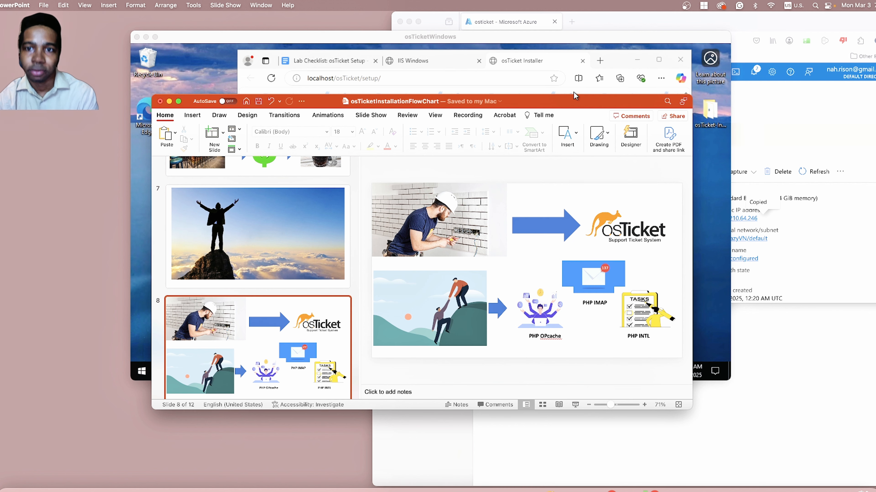
drag(573, 97, 544, 402)
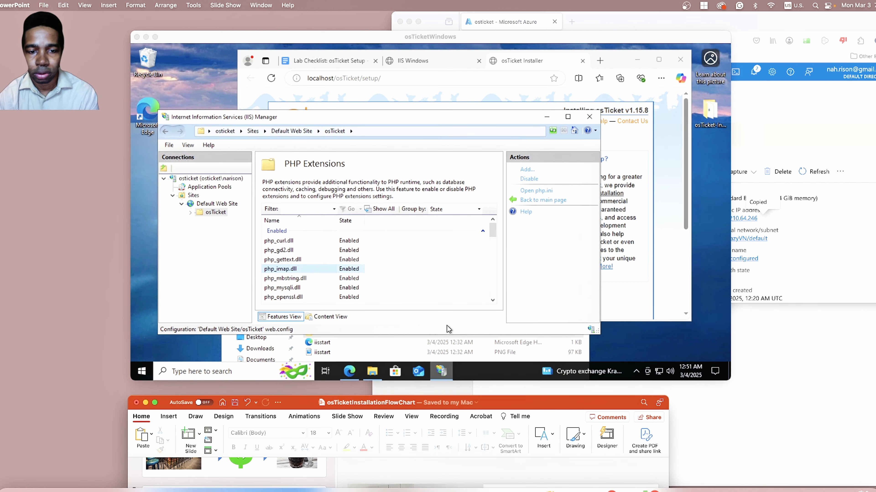
Enable the php_intl.dll extension for the osTicket folder in IIS Manager's PHP Extensions list.
click(492, 300)
click(492, 301)
click(492, 300)
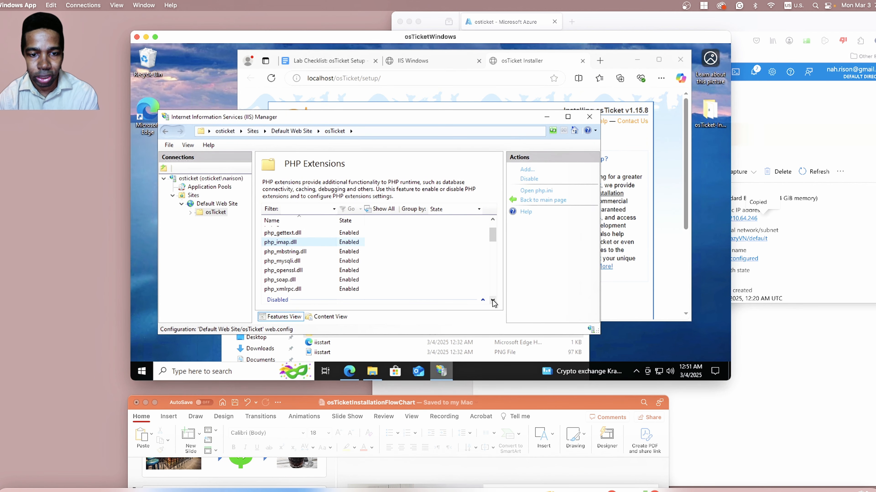
click(493, 300)
click(492, 300)
click(492, 301)
click(492, 300)
click(492, 300)
click(492, 300)
click(492, 300)
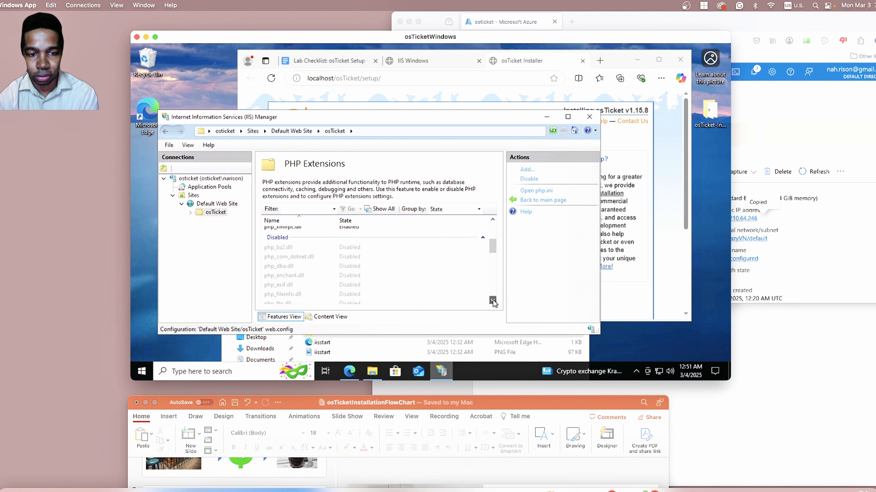
click(492, 300)
click(492, 300)
click(492, 300)
click(492, 301)
click(492, 301)
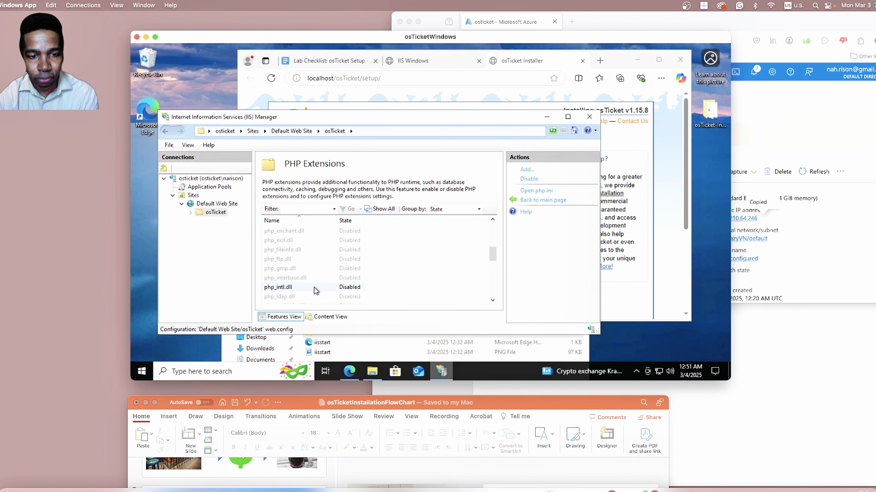
click(307, 288)
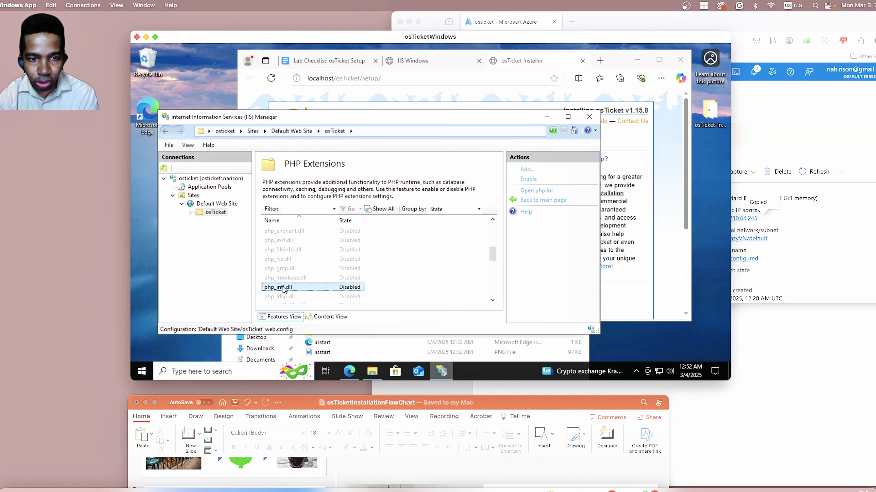
right_click(306, 290)
Check slide 8 of the PowerPoint flowchart again, move it clear of the remote desktop, and reposition IIS Manager slightly higher.
drag(495, 407, 481, 118)
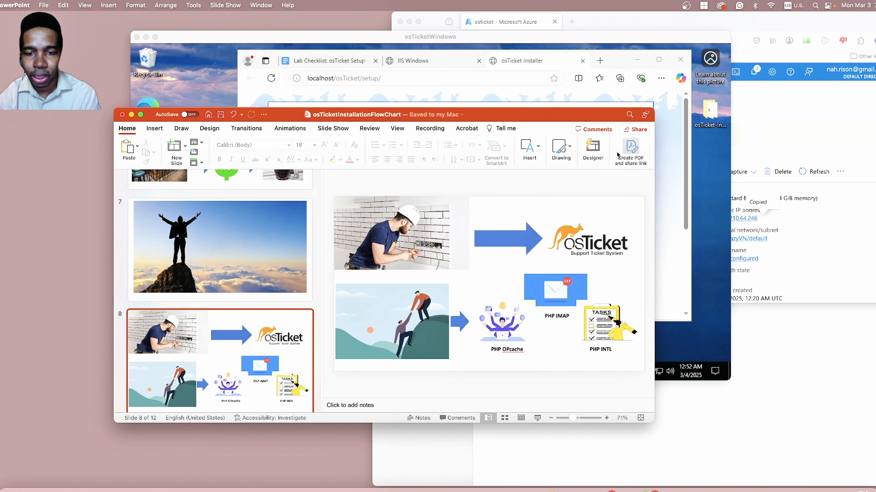
drag(559, 113, 570, 365)
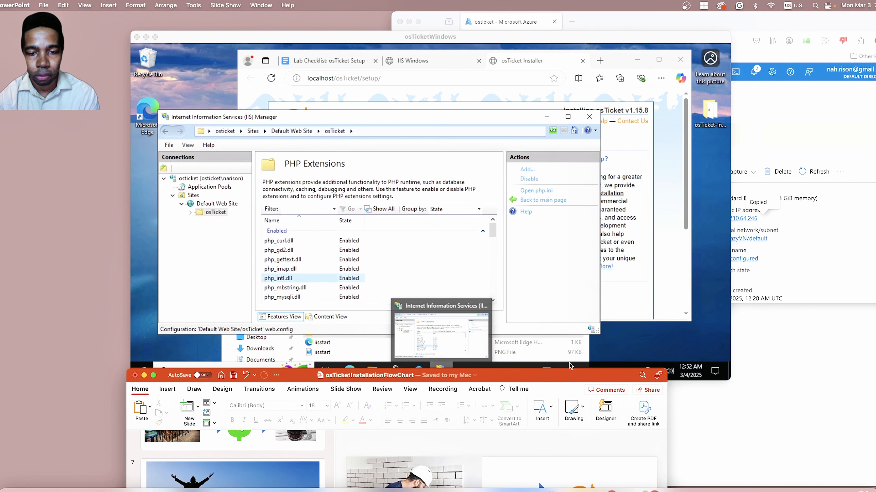
click(494, 300)
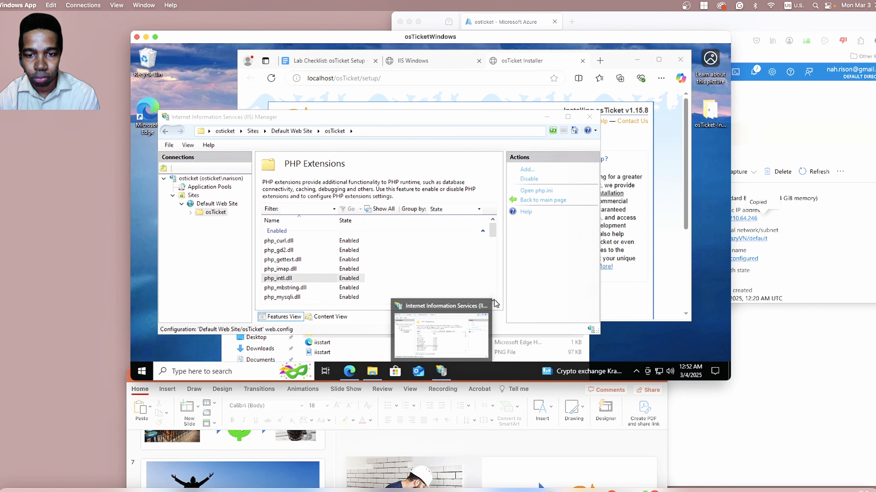
drag(499, 112, 497, 87)
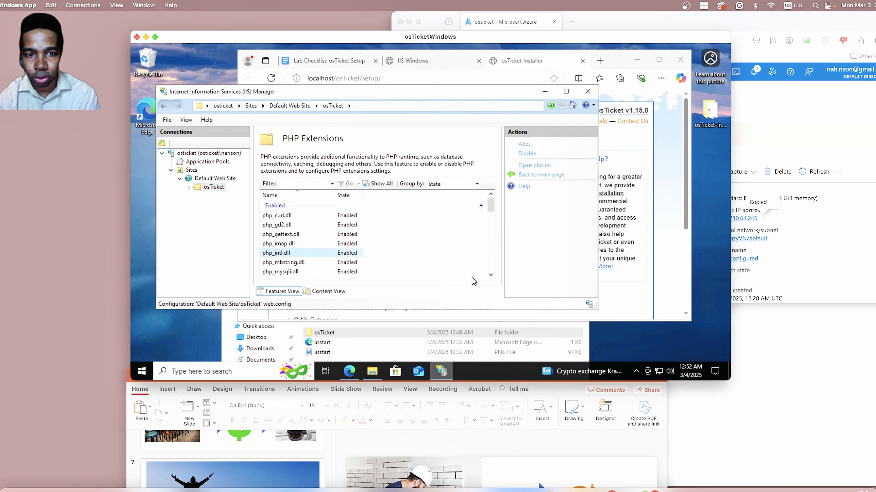
Enable the php_opcache.dll extension for the osTicket folder in IIS Manager.
click(491, 276)
click(491, 276)
click(491, 275)
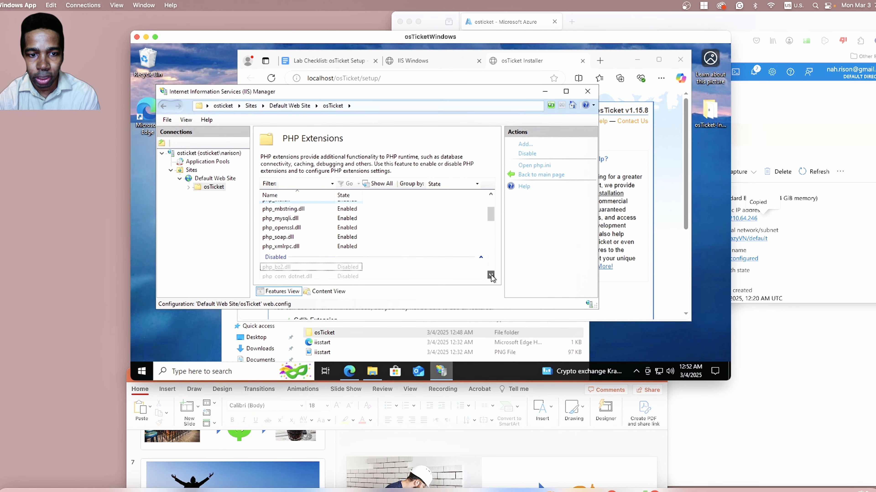
click(491, 276)
click(491, 275)
click(491, 276)
click(491, 276)
click(491, 276)
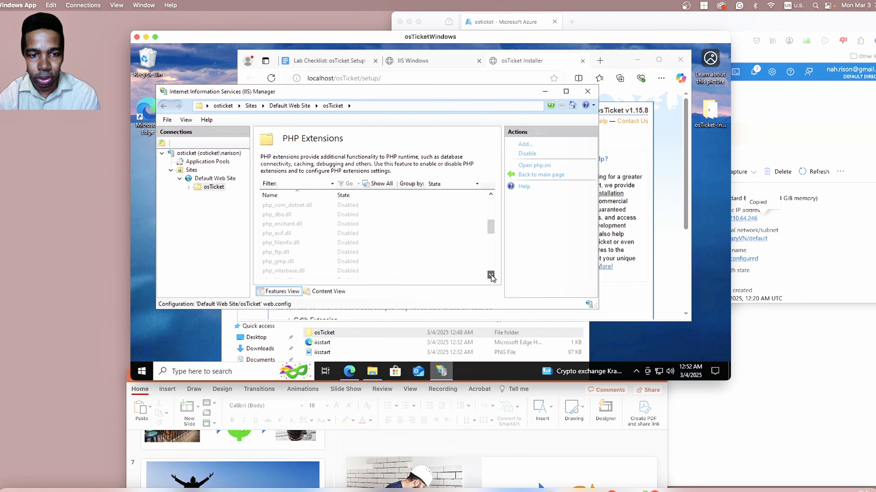
click(491, 276)
click(492, 276)
click(491, 276)
click(491, 276)
click(491, 276)
click(491, 276)
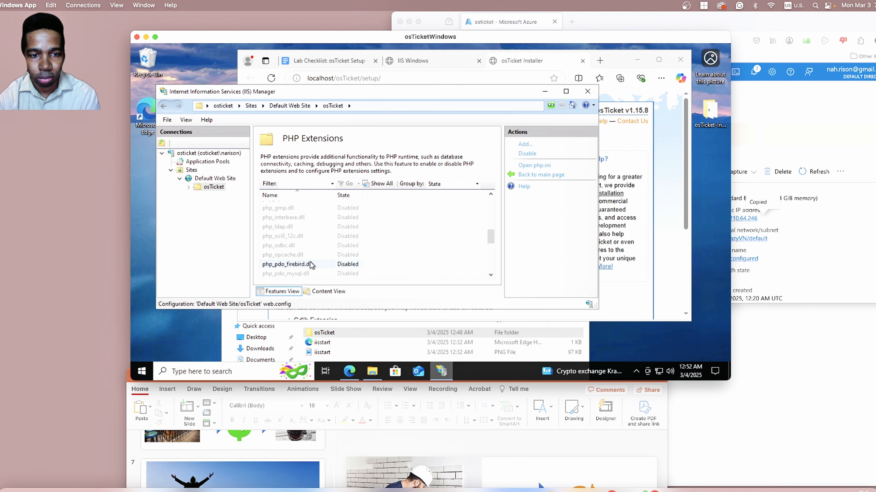
click(291, 255)
right_click(292, 255)
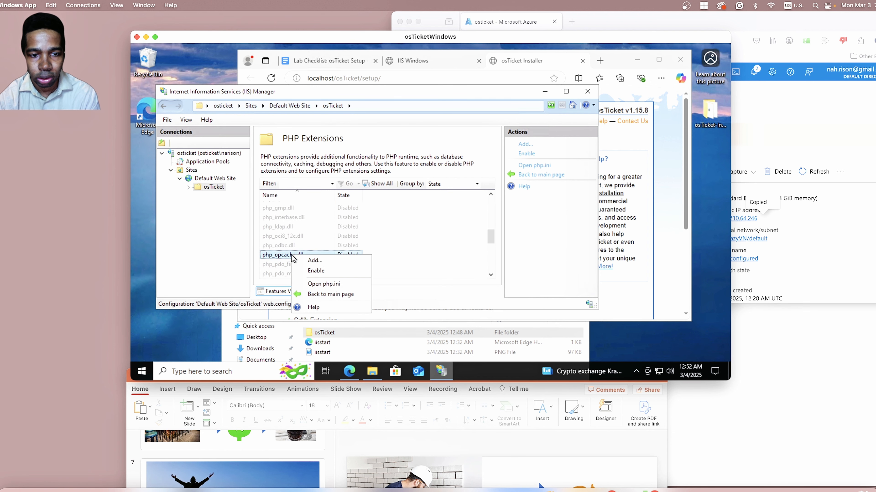
click(311, 272)
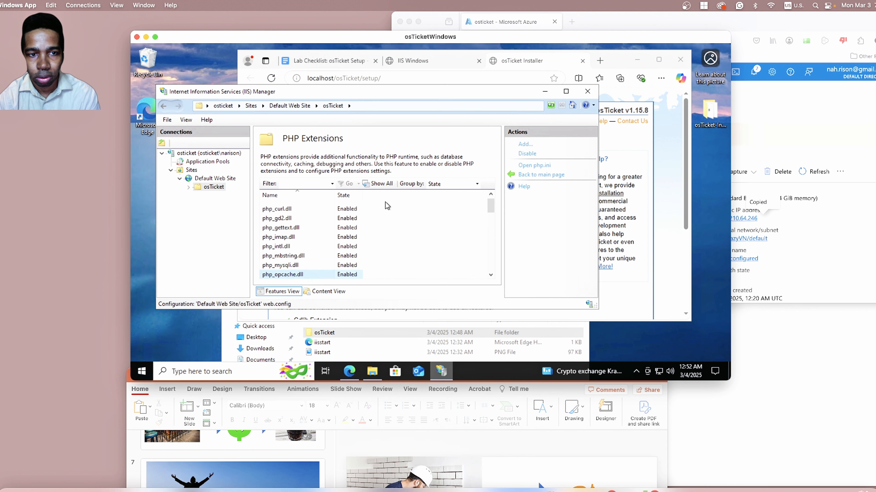
Refresh the Default Web Site in IIS Manager and move its window clear of the osTicket installer page.
right_click(205, 184)
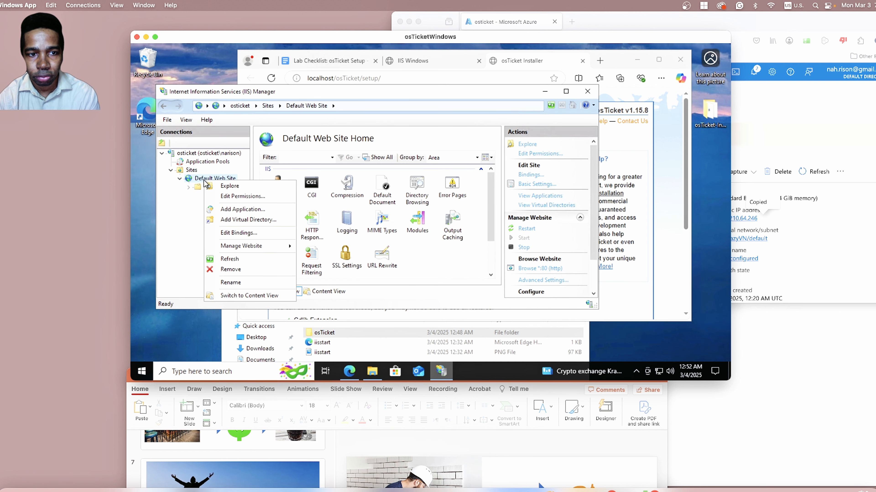
click(234, 263)
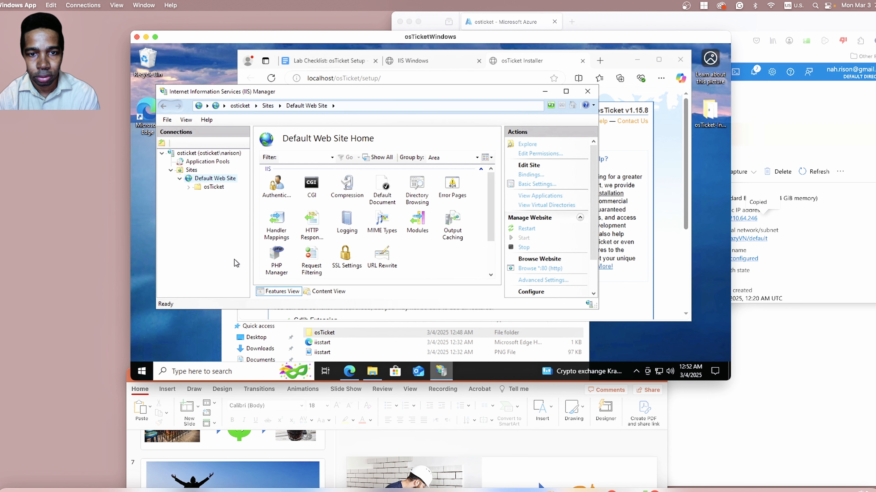
drag(402, 94, 390, 286)
Reload the osTicket installer at localhost/osTicket/setup/ in the browser and check the status of the recommended extensions.
click(438, 206)
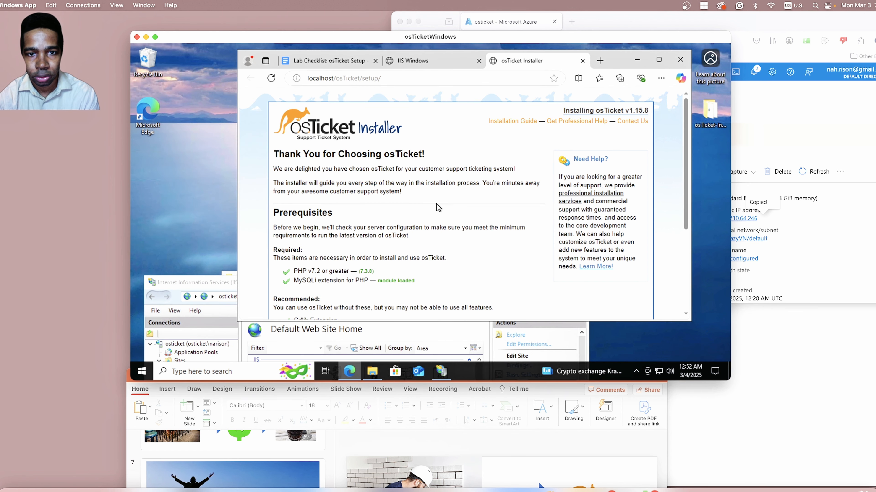
scroll(375, 209, down, 5)
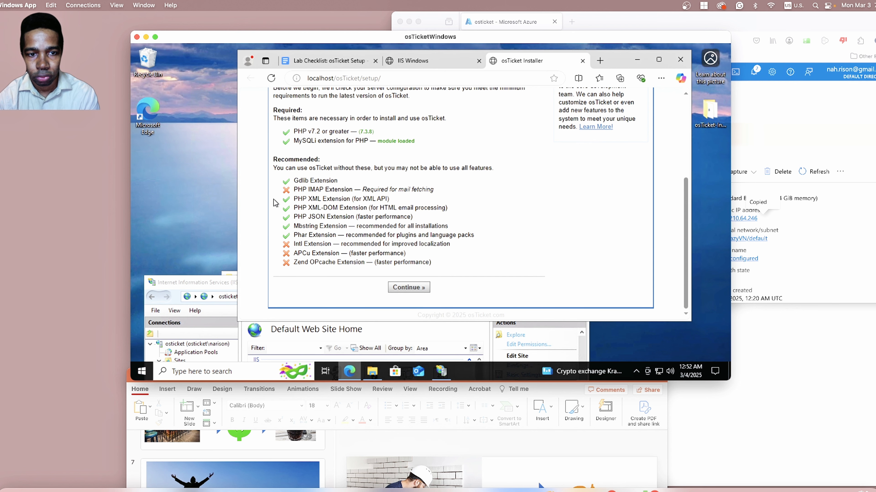
click(379, 79)
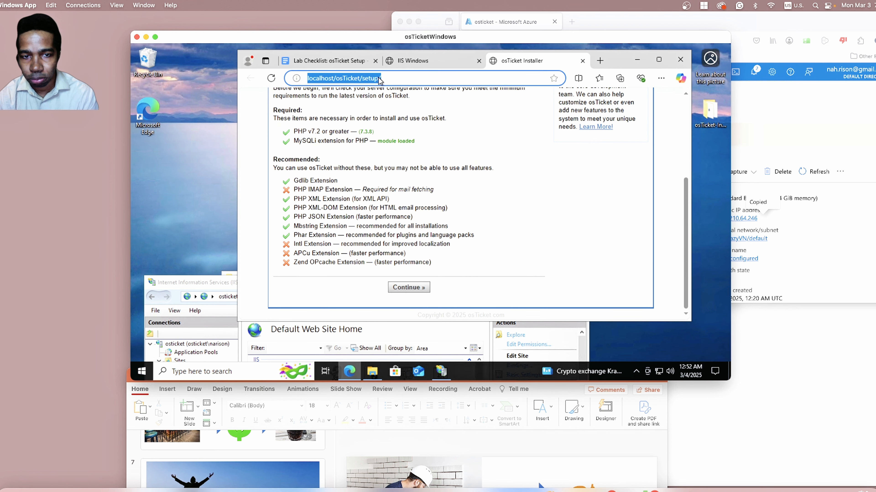
key(Return)
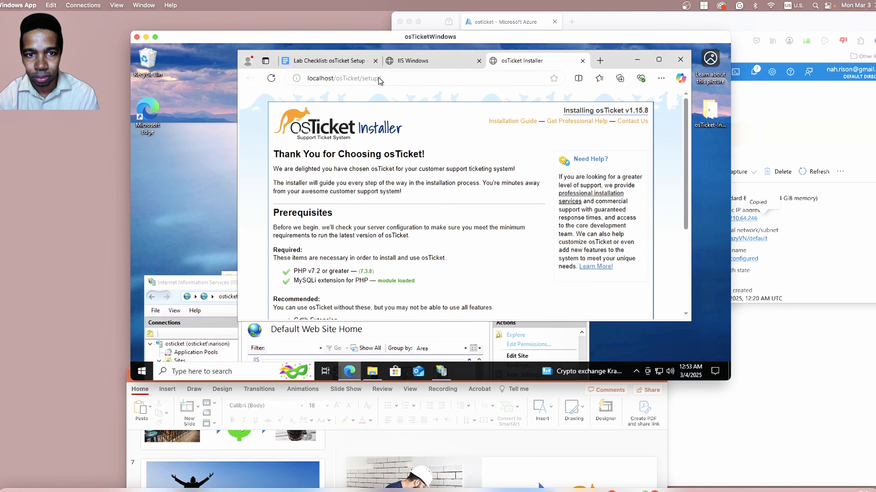
scroll(374, 157, down, 5)
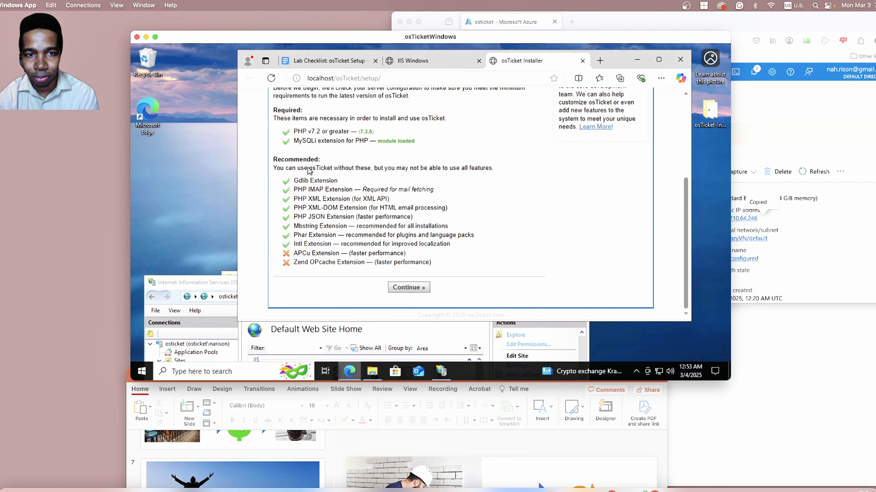
scroll(315, 206, up, 1)
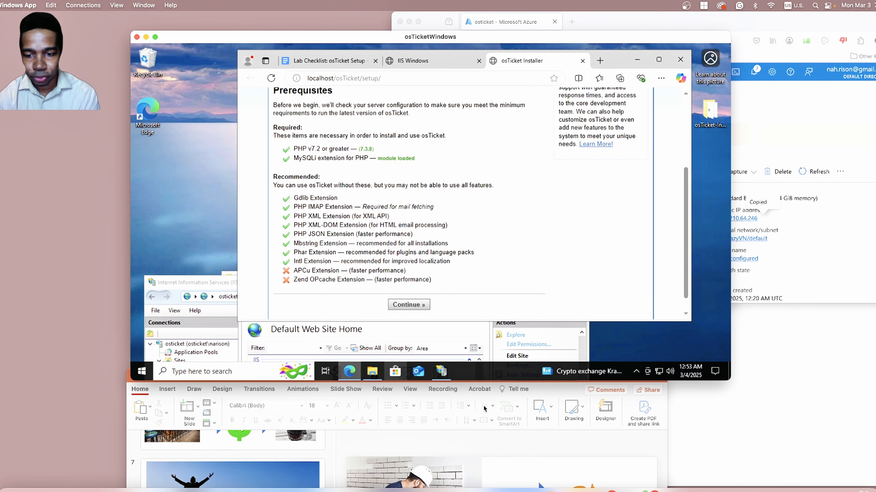
Bring the PowerPoint flowchart forward over the remote desktop, browse slides 8 to 10, and show slide 9.
click(512, 452)
drag(551, 376, 561, 53)
scroll(328, 251, down, 5)
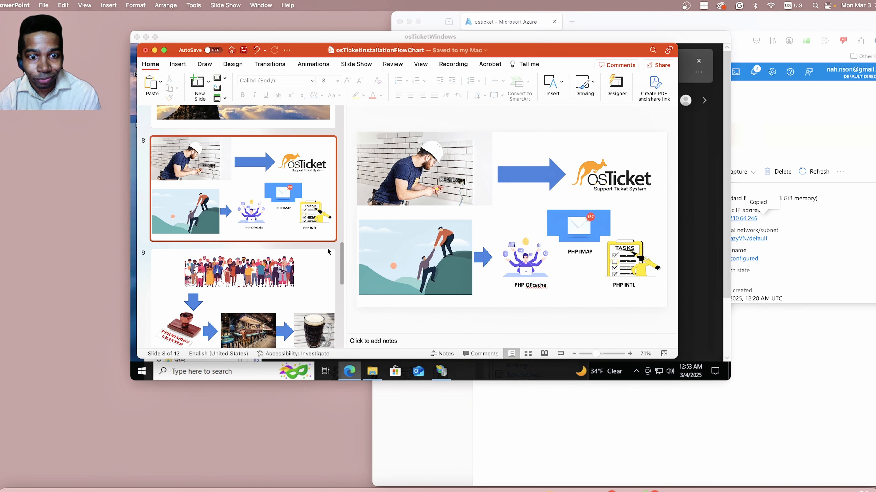
key(Down)
key(Down)
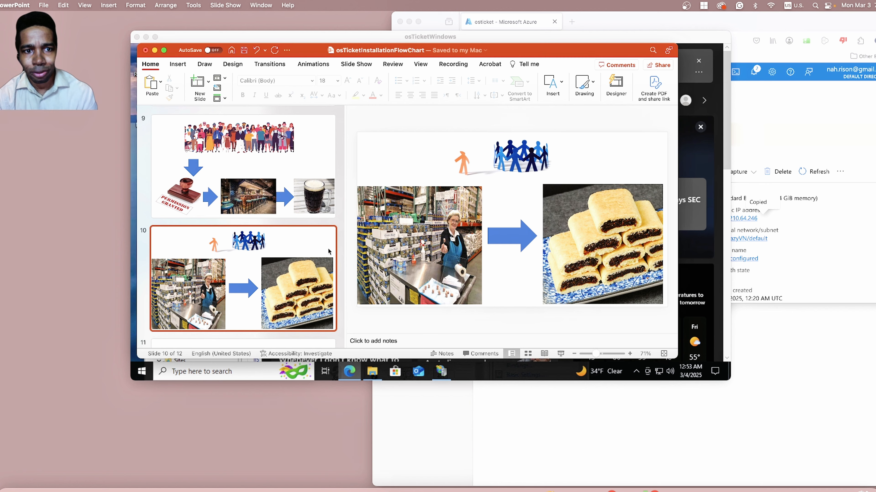
key(Up)
key(Up)
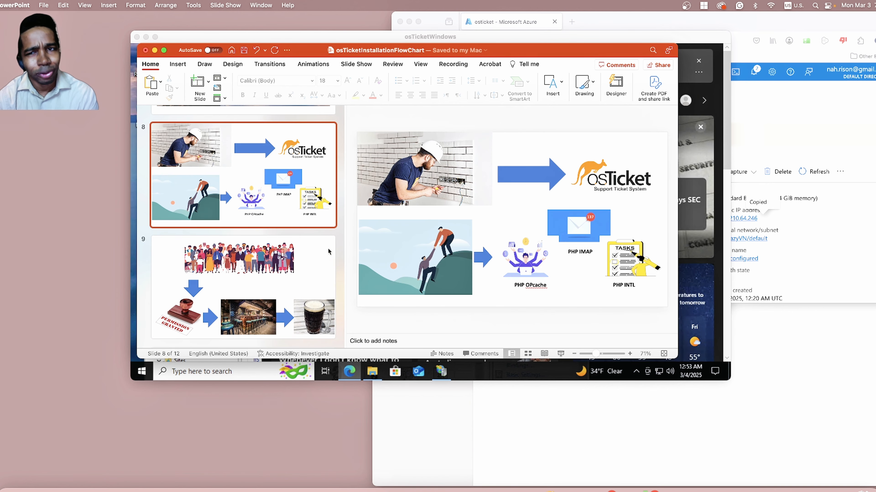
click(328, 248)
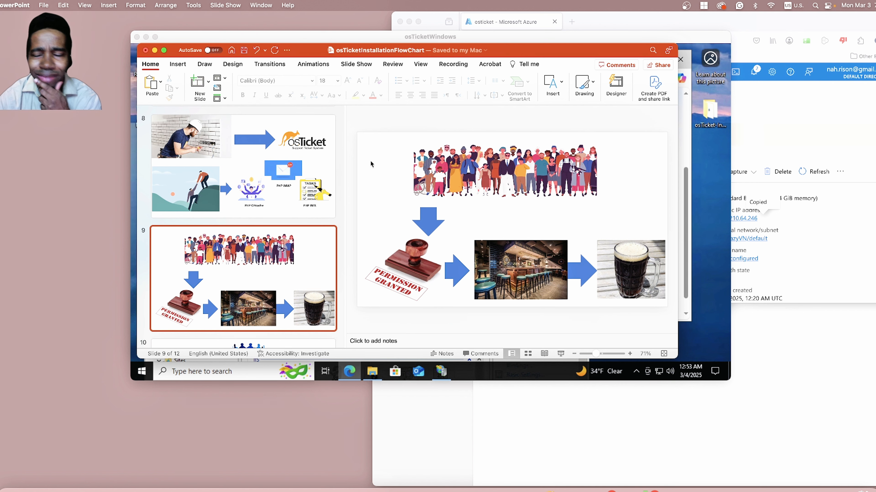
Review slide 10 of the flowchart, return to slide 9, and move the PowerPoint window clear of the remote desktop.
scroll(329, 221, down, 4)
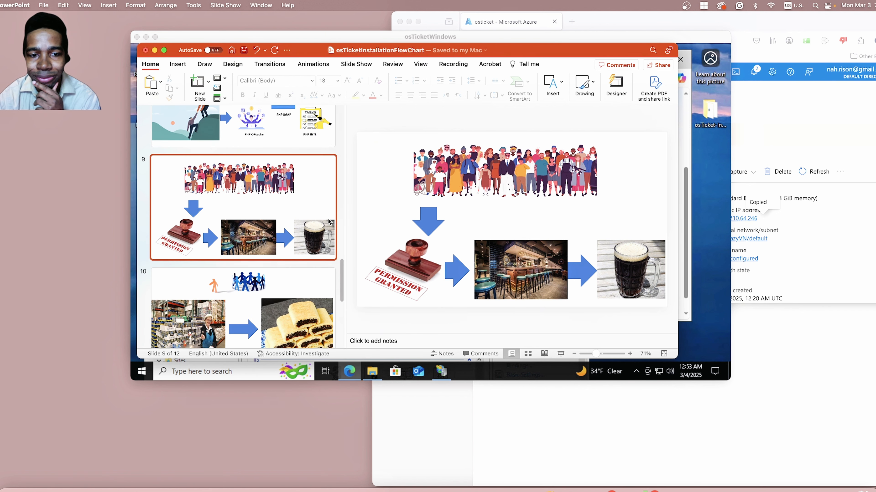
scroll(330, 220, down, 1)
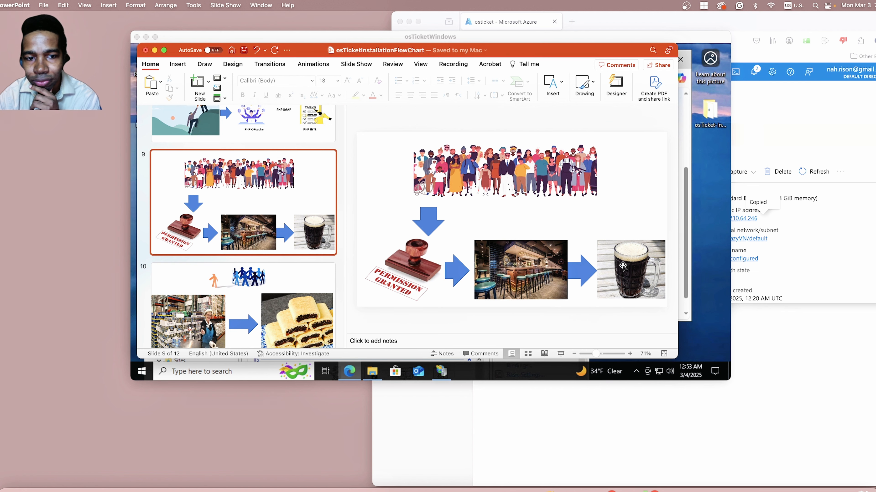
click(289, 291)
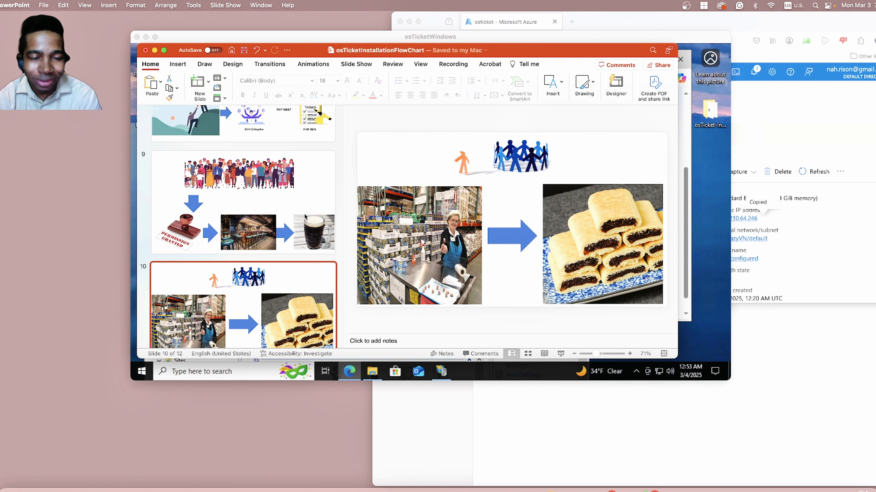
key(Up)
drag(561, 54, 526, 192)
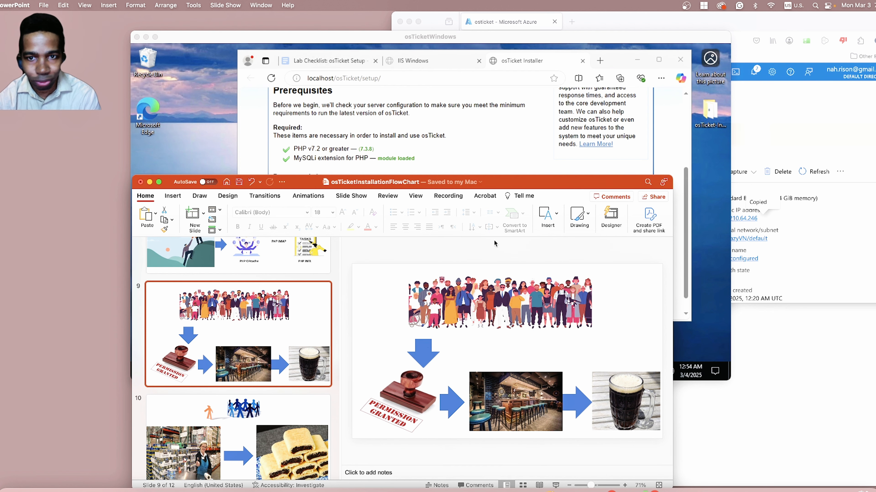
drag(502, 177, 507, 397)
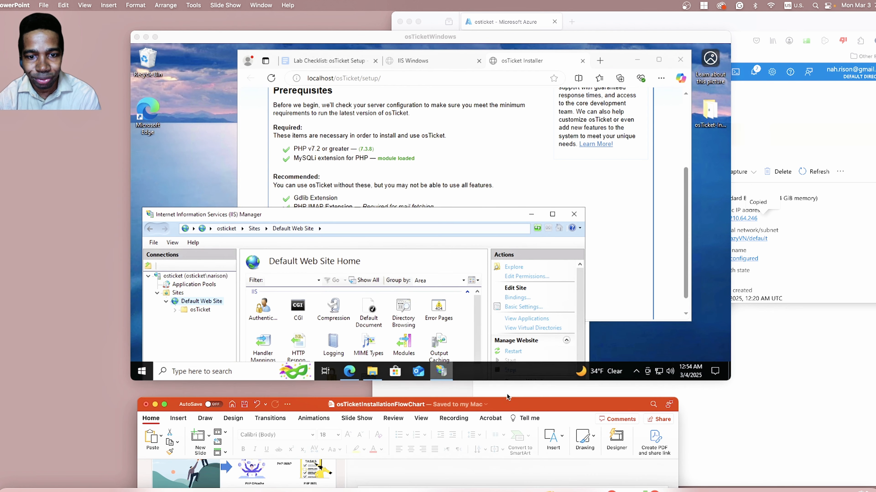
Move IIS Manager aside in the remote desktop, and bring the wwwroot File Explorer window forward over the installer page.
drag(442, 216, 404, 276)
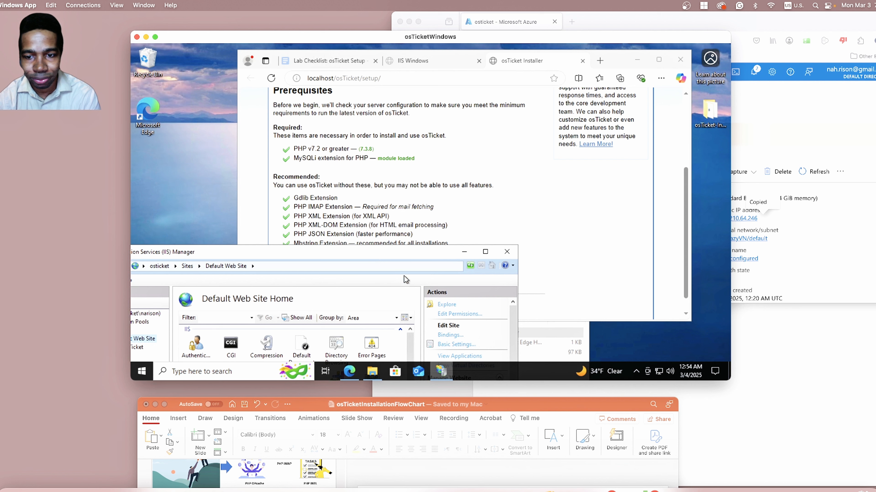
click(538, 343)
drag(465, 284, 476, 137)
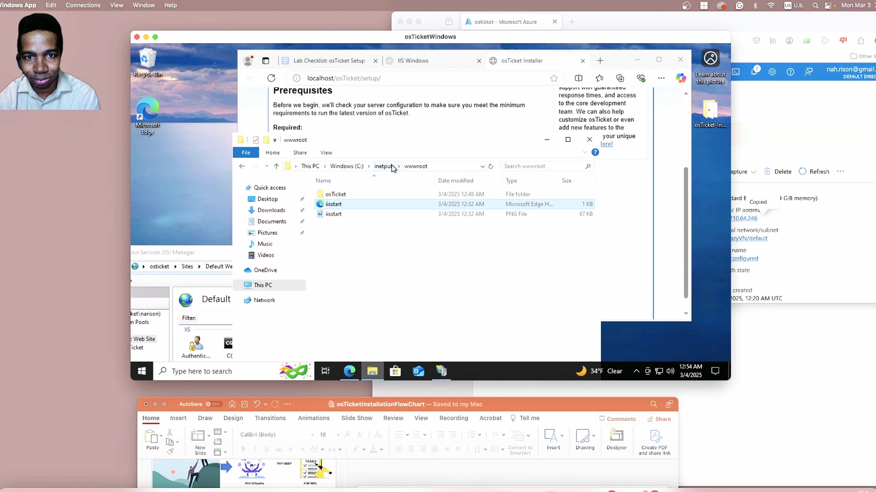
click(417, 169)
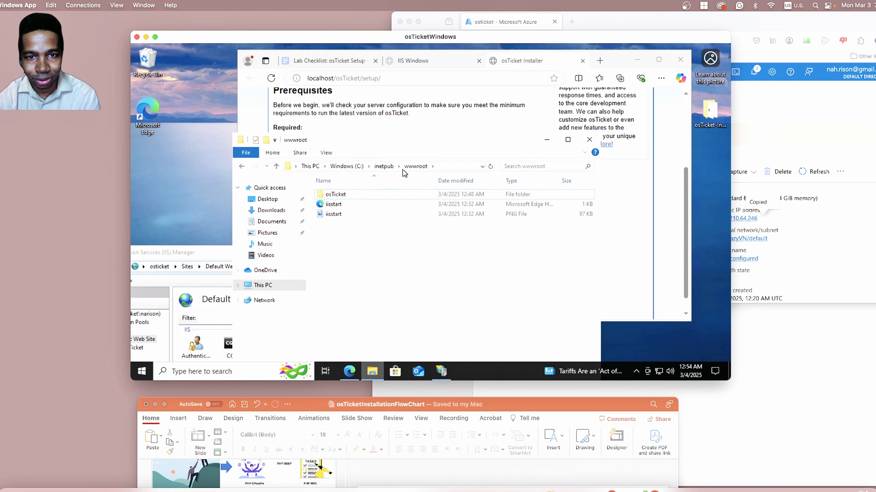
Navigate from This PC to C:\inetpub\wwwroot\osTicket in File Explorer, shifting the window clear of the taskbar.
click(263, 286)
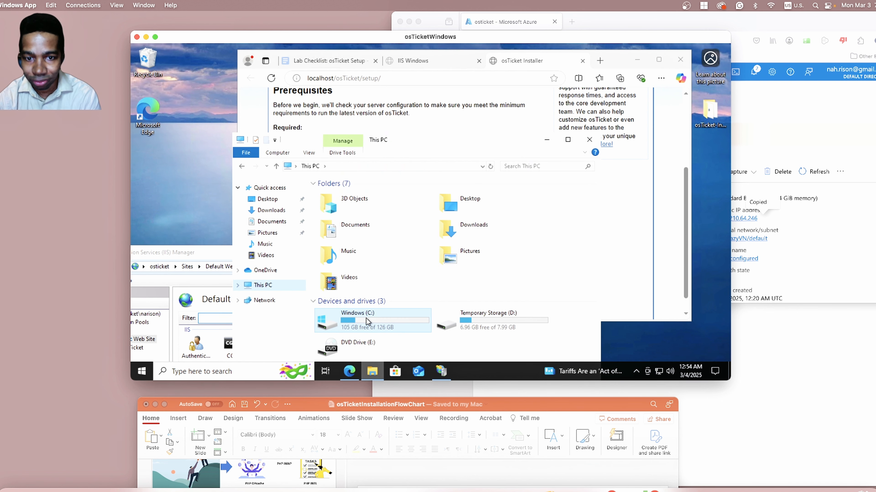
double_click(368, 322)
drag(390, 140, 381, 114)
click(232, 140)
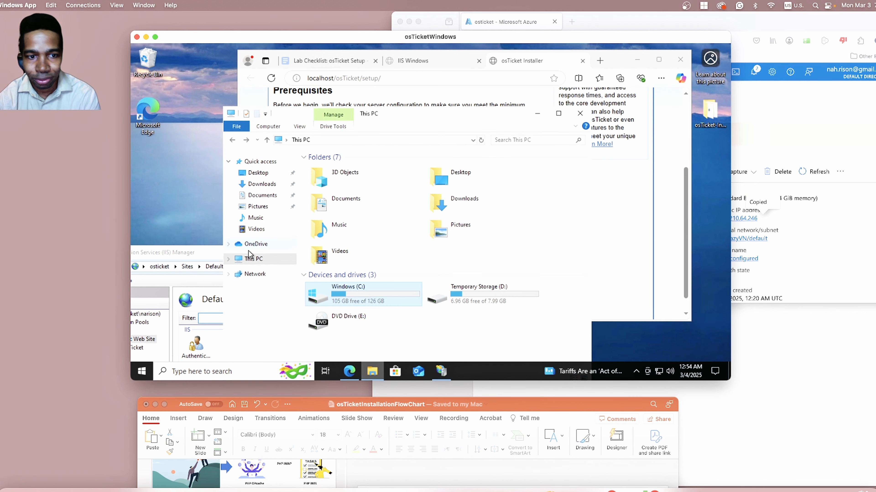
double_click(337, 293)
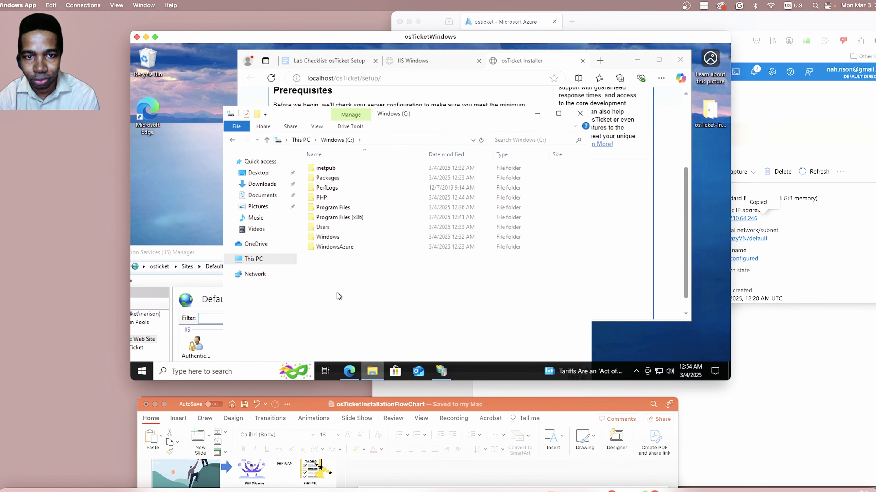
double_click(343, 170)
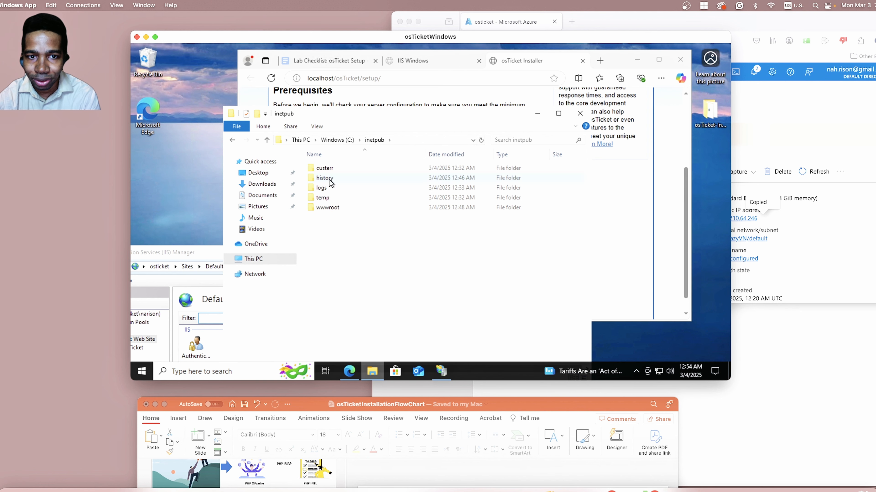
double_click(334, 209)
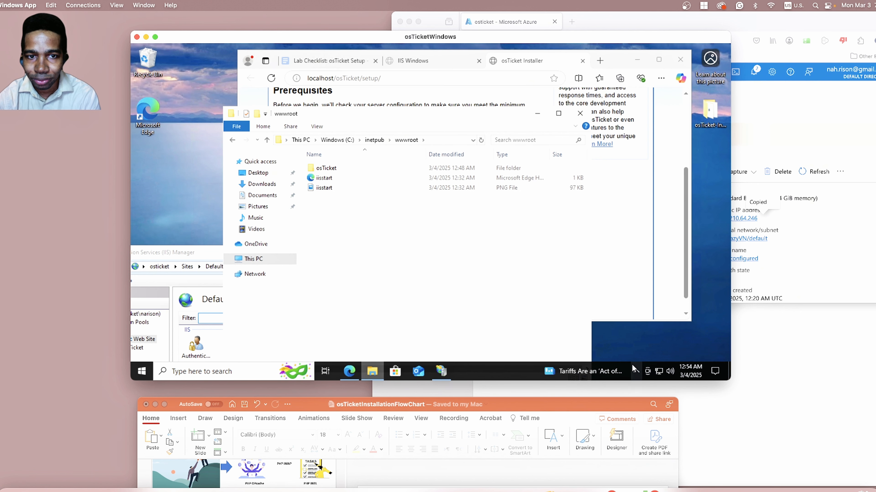
double_click(331, 169)
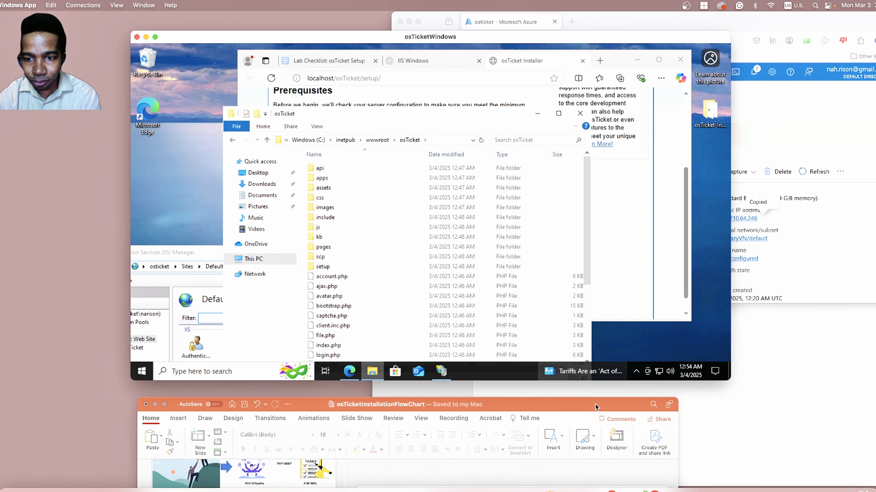
Raise the PowerPoint flowchart over the remote desktop to glance at slides 9 and 10, and move it back below the folder listing.
drag(595, 404, 565, 245)
click(245, 403)
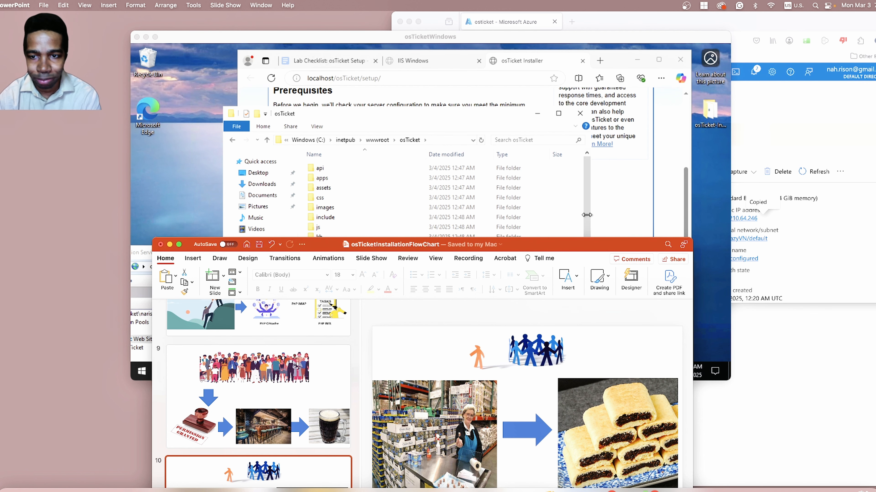
drag(570, 244, 558, 378)
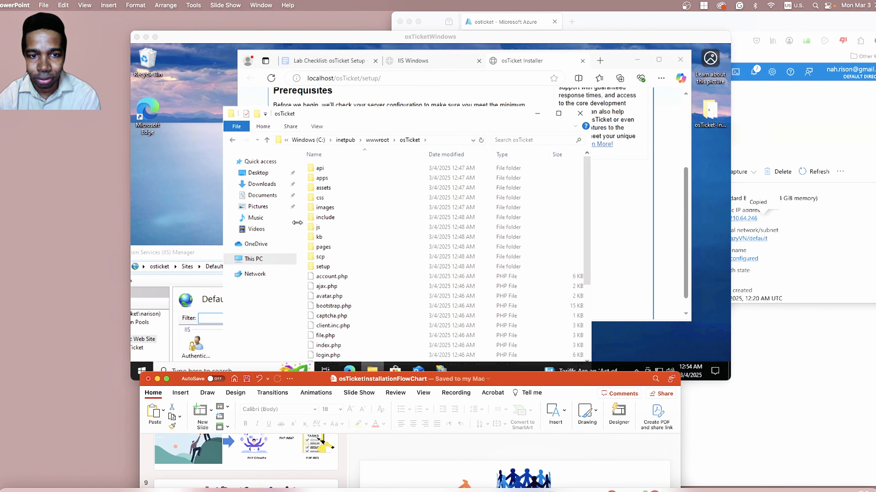
Open the osTicket include folder, find ost-sampleconfig.php near the end of its listing, and select the file.
click(326, 219)
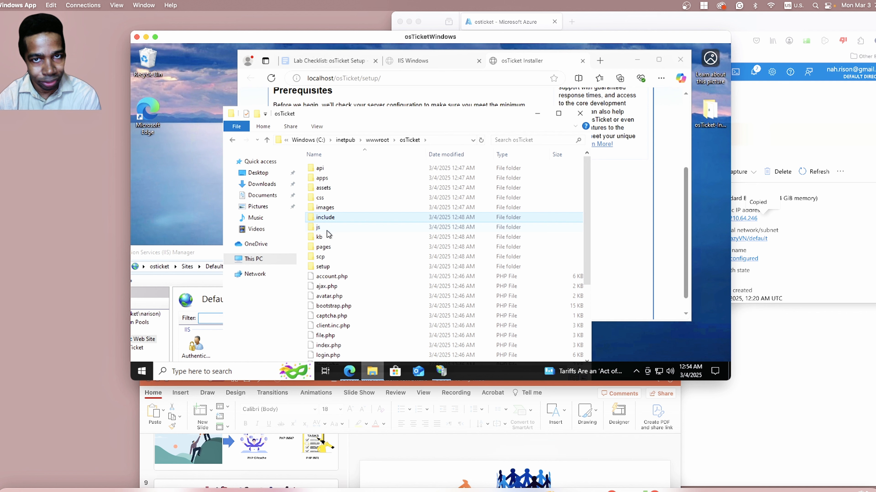
double_click(331, 217)
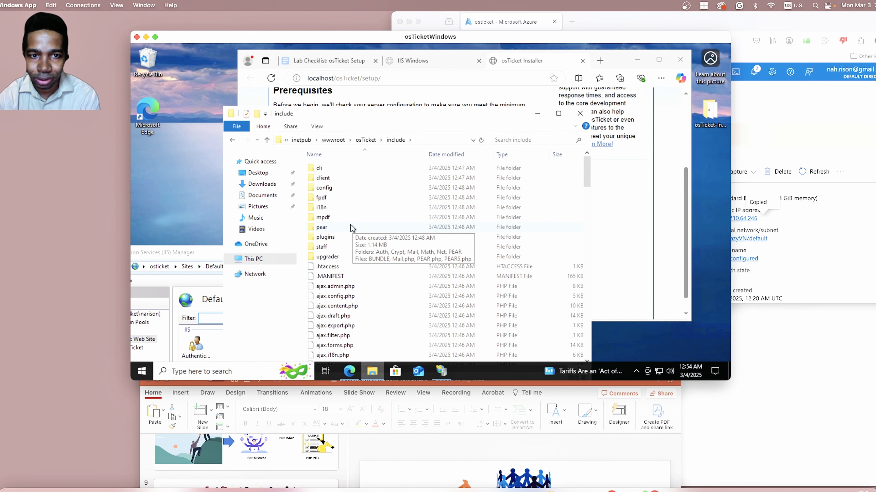
scroll(350, 228, down, 11)
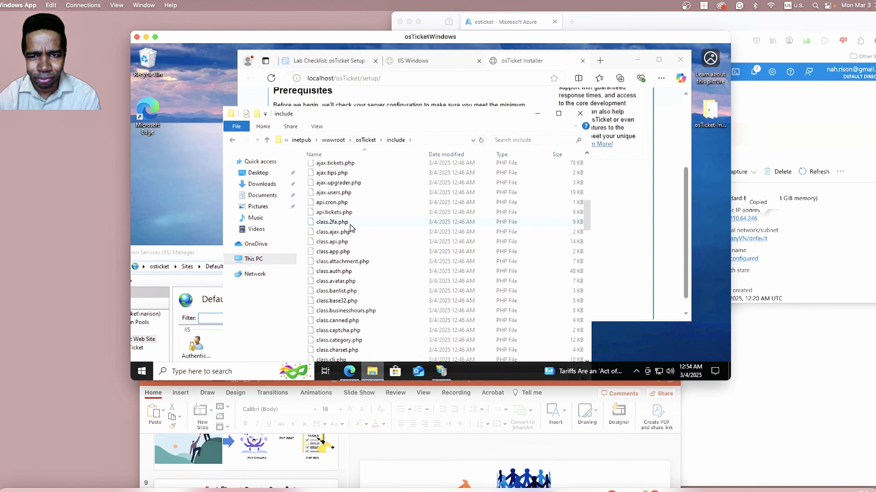
scroll(350, 228, down, 13)
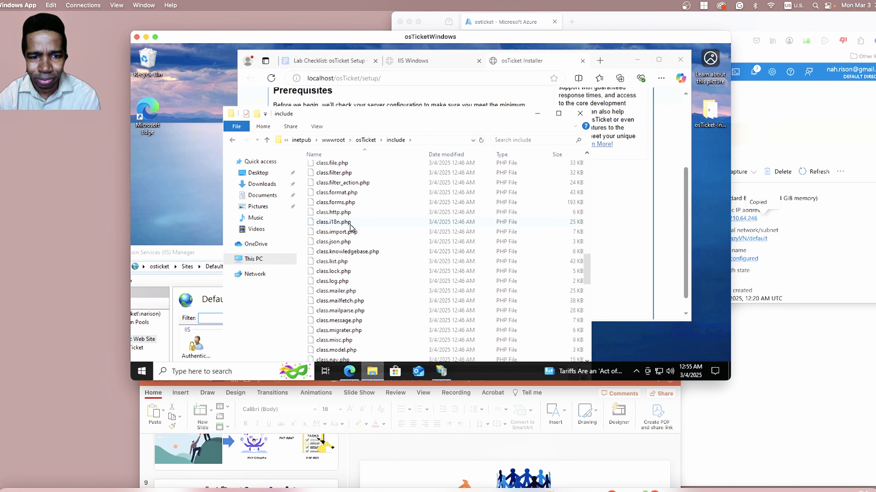
scroll(351, 228, down, 12)
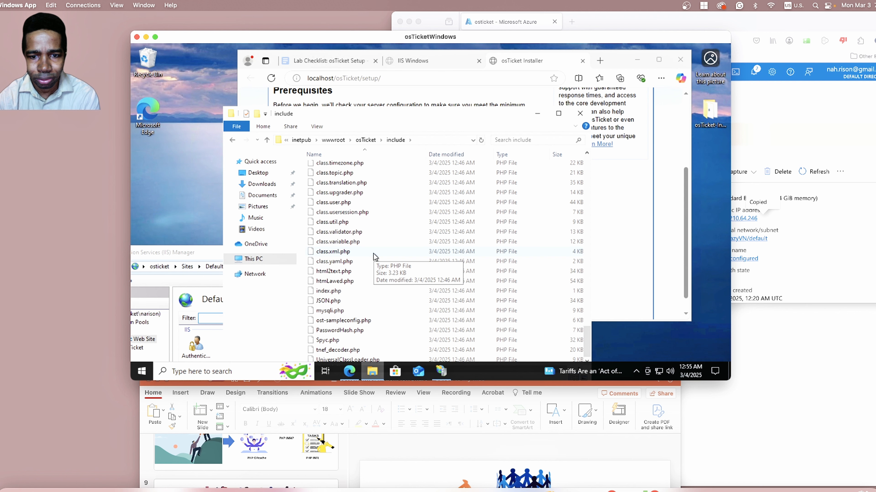
scroll(375, 257, up, 10)
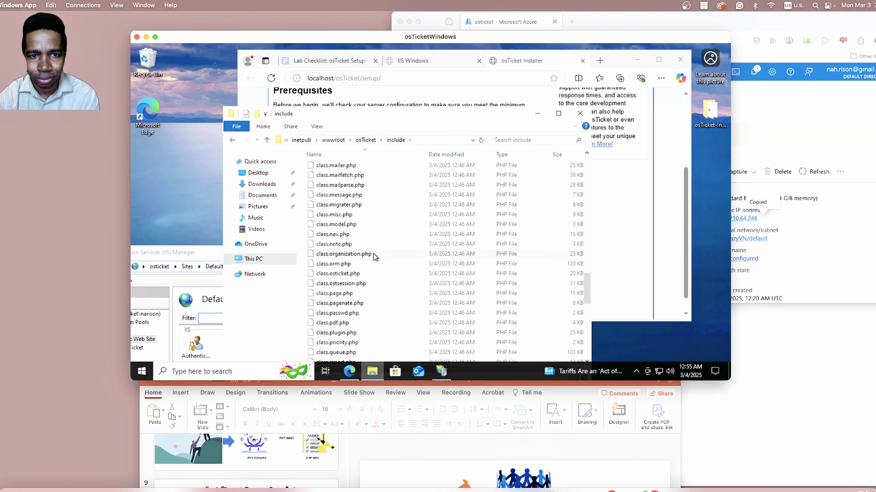
scroll(374, 257, up, 15)
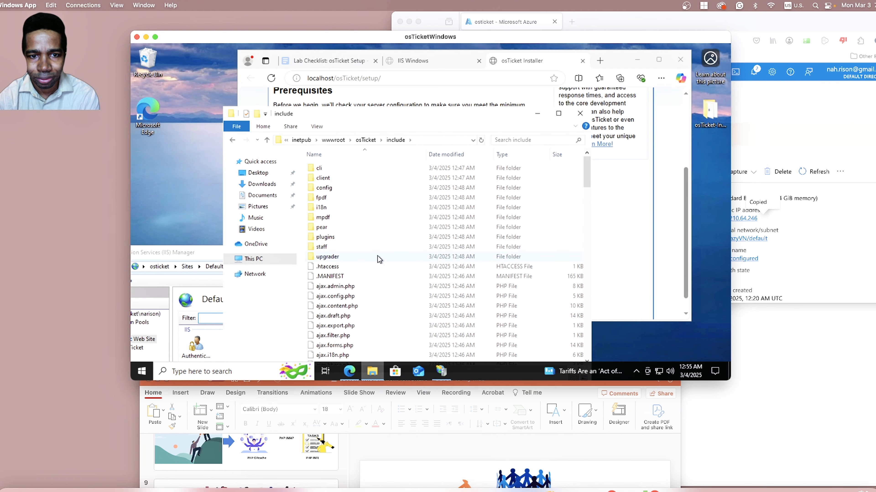
scroll(377, 260, down, 6)
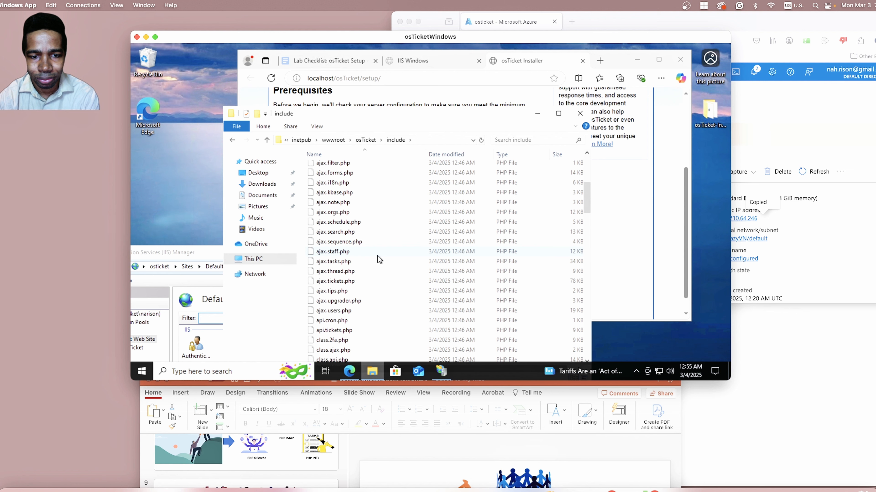
scroll(378, 257, down, 7)
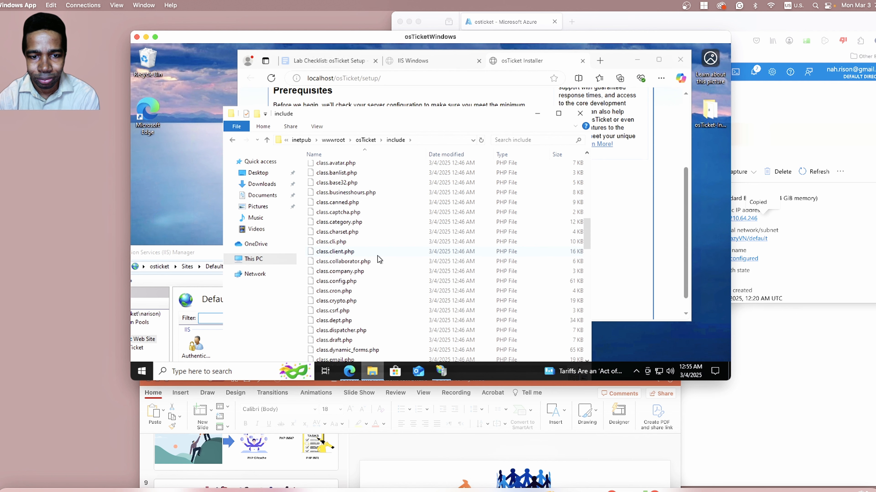
scroll(377, 259, down, 10)
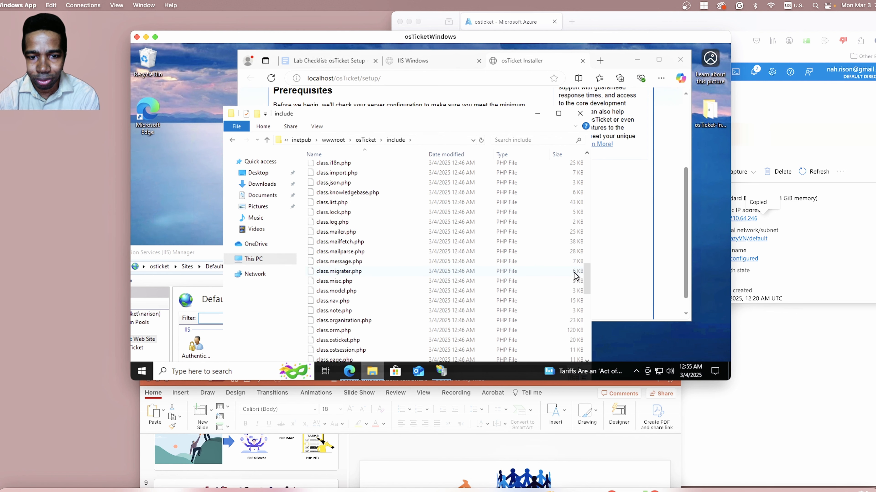
drag(585, 272, 585, 340)
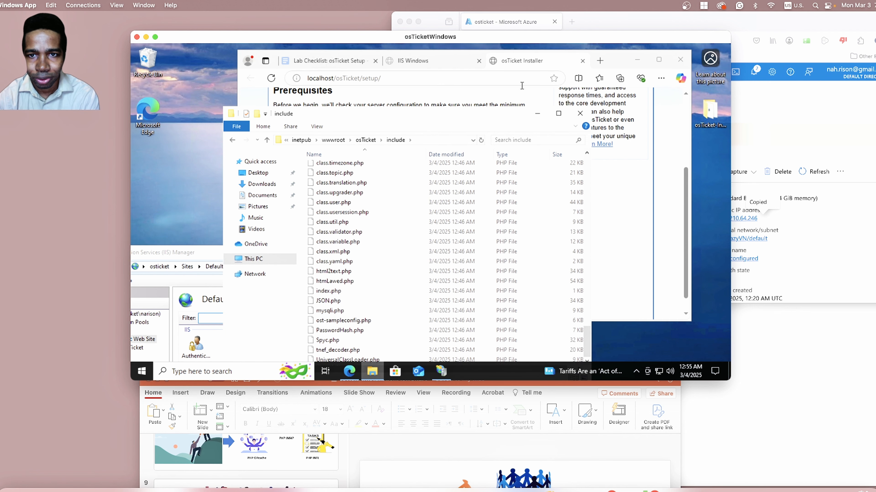
drag(503, 117, 506, 81)
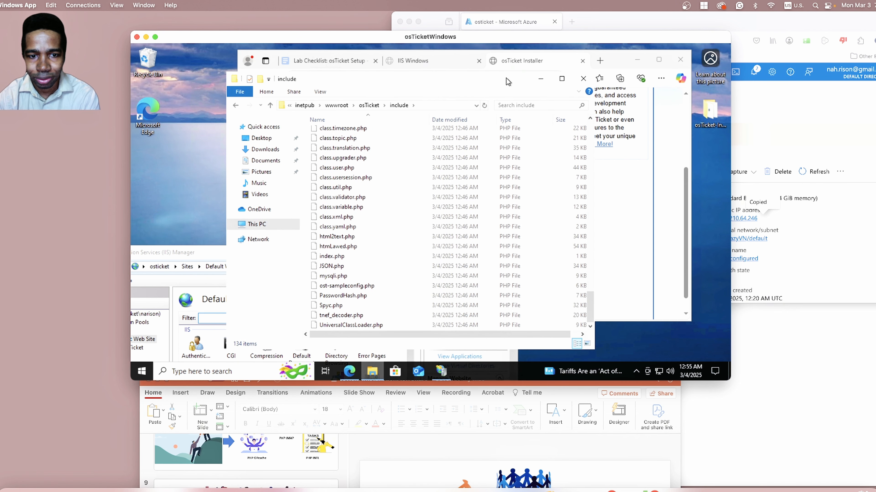
click(334, 288)
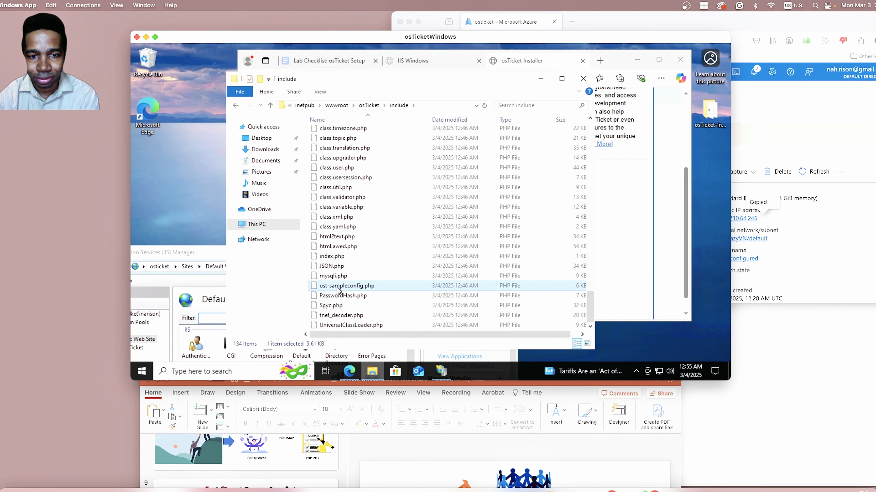
Switch to the PowerPoint flowchart, show slide 9 with the permission stamp, and move the window off the file list.
click(465, 435)
drag(615, 384, 621, 141)
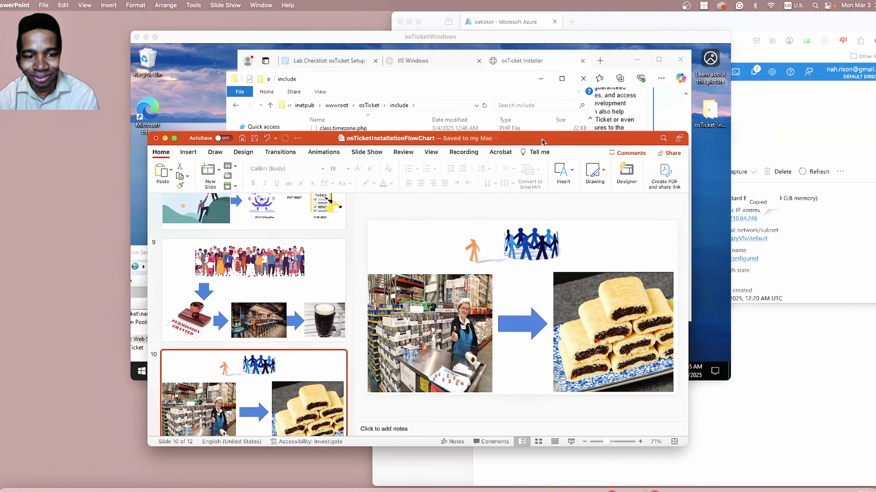
click(301, 276)
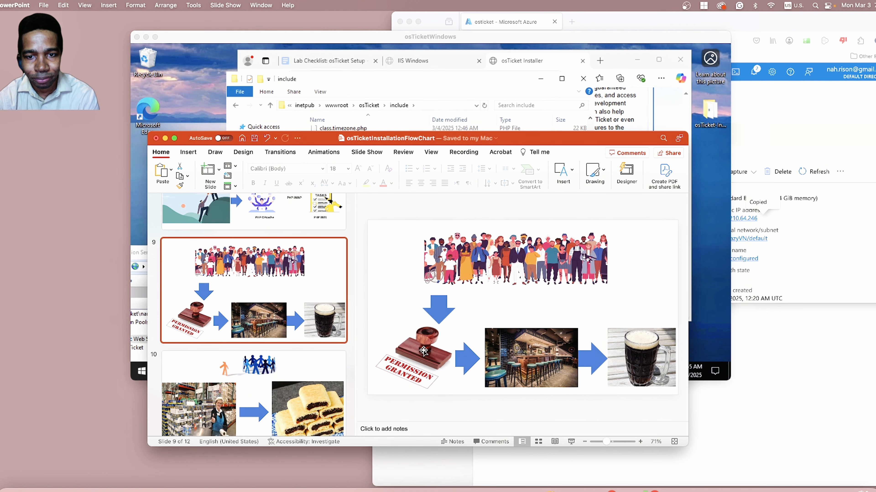
drag(542, 140, 568, 356)
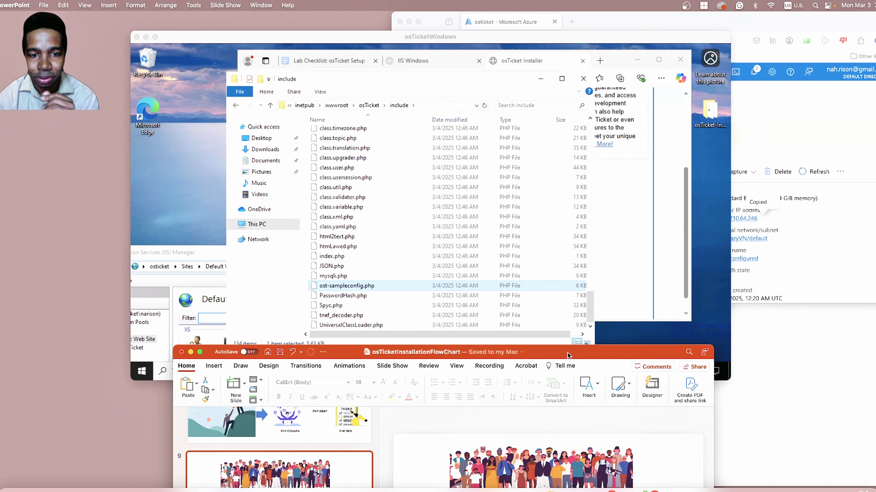
Rename ost-sampleconfig.php in the include folder to ost-config.php.
click(350, 289)
click(350, 290)
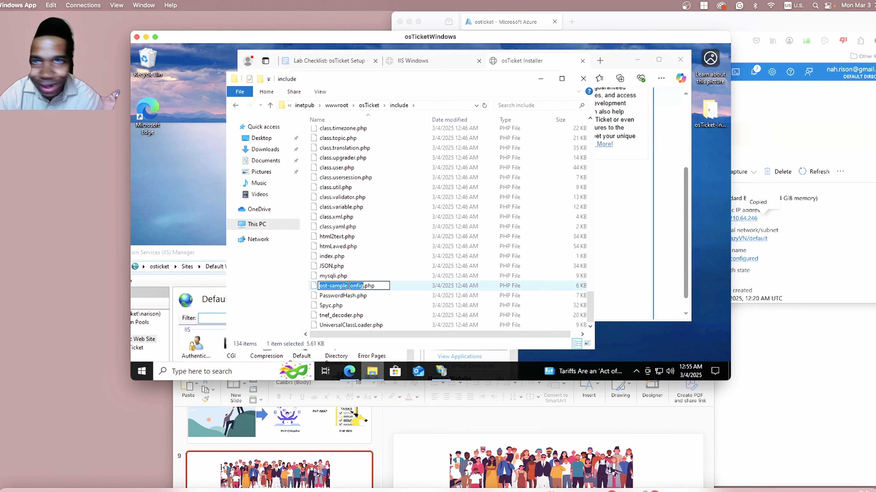
click(348, 286)
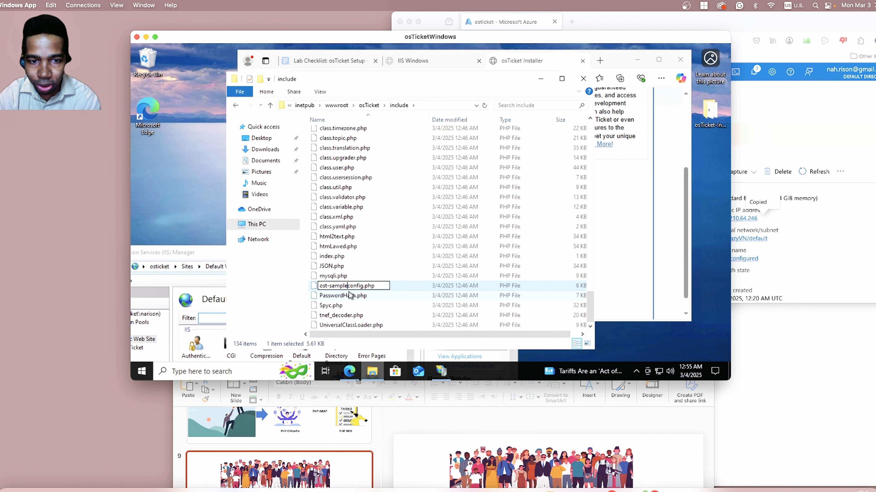
key(BackSpace)
key(BackSpace)
key(BackSpace)
key(BackSpace)
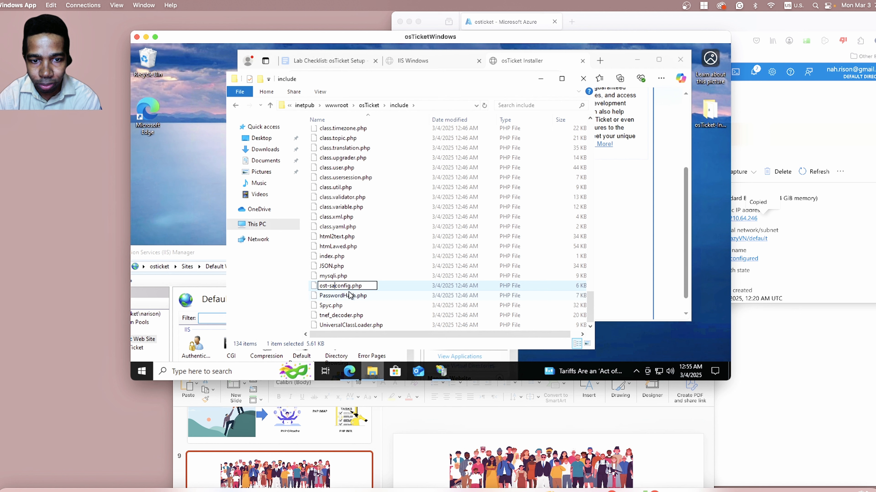
key(BackSpace)
key(BackSpace)
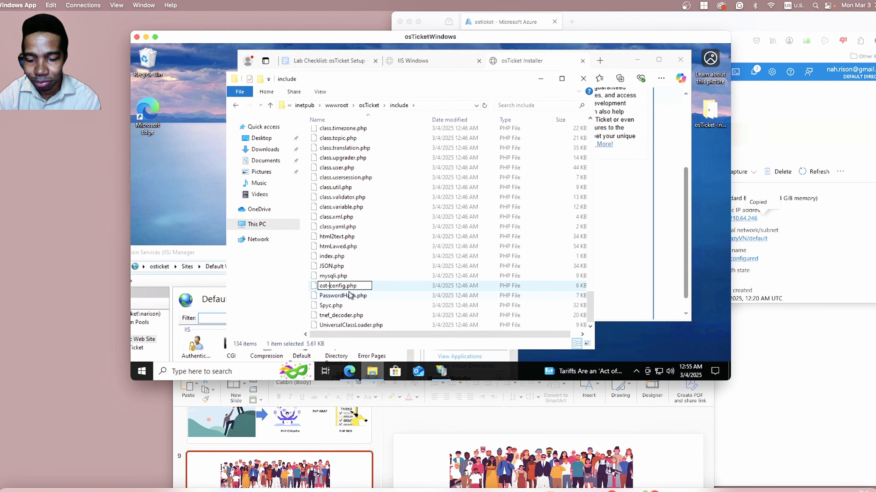
key(Return)
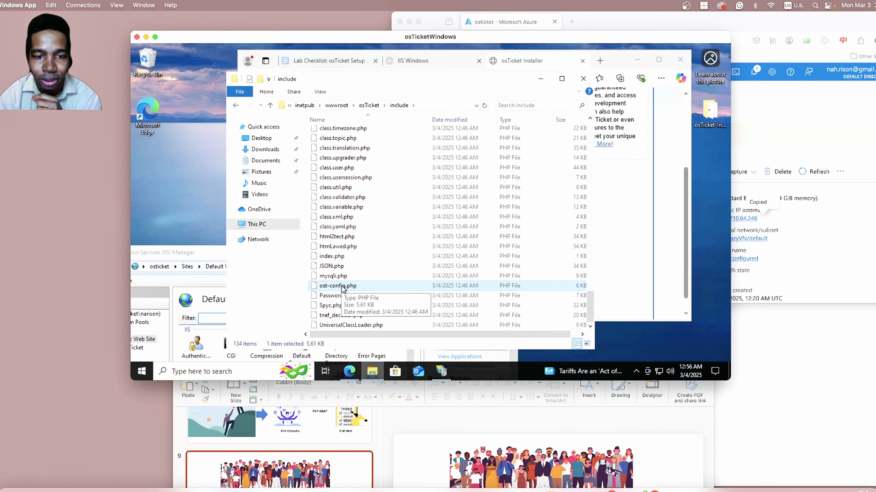
Bring the PowerPoint window fully into view to review slide 9, and move it below the remote desktop.
click(496, 414)
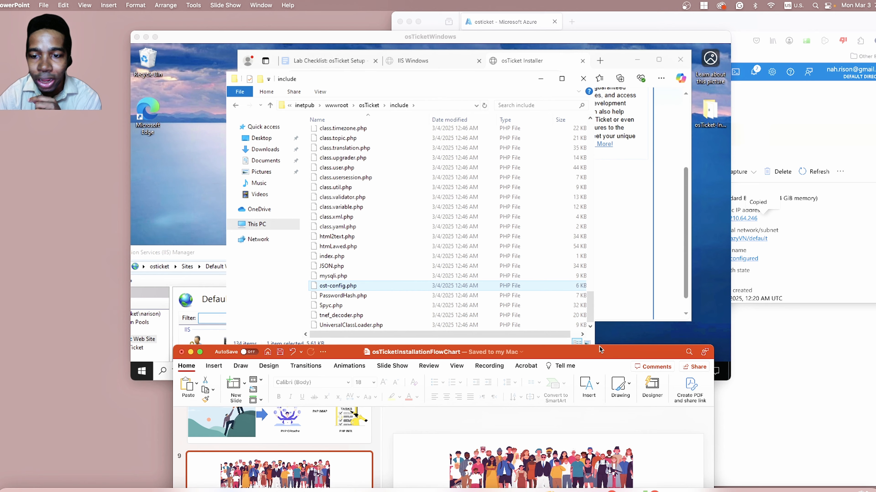
drag(597, 351, 618, 67)
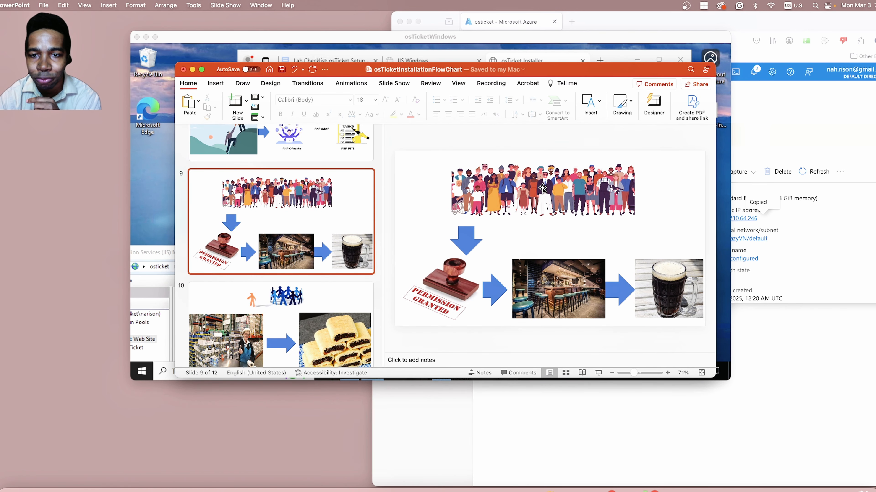
drag(565, 69, 566, 415)
Open the advanced security settings of ost-config.php, disable inheritance and remove all inherited permissions.
click(354, 286)
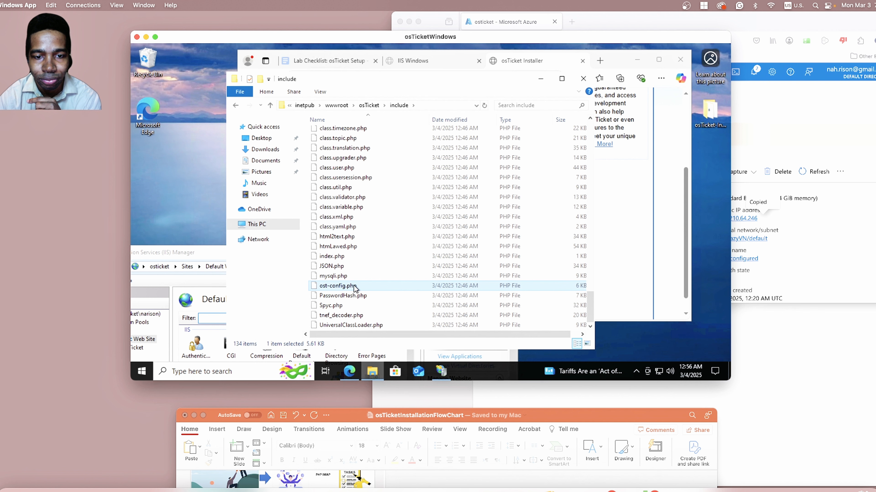
right_click(354, 286)
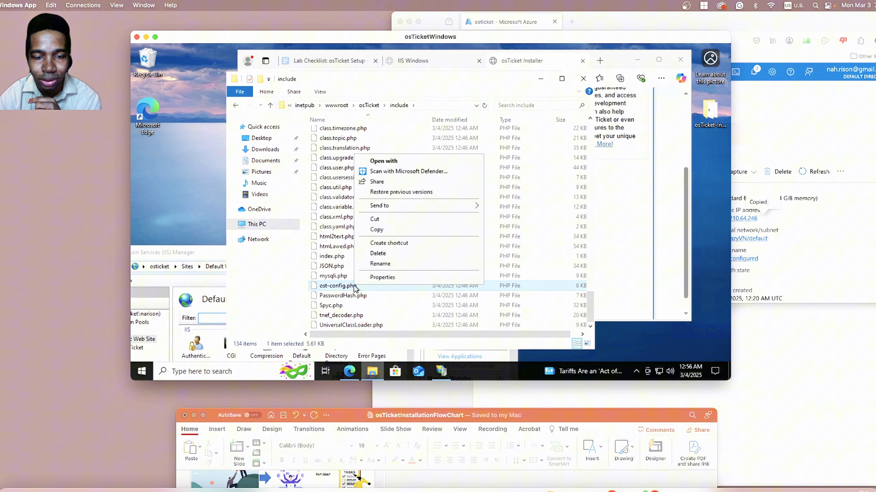
click(379, 278)
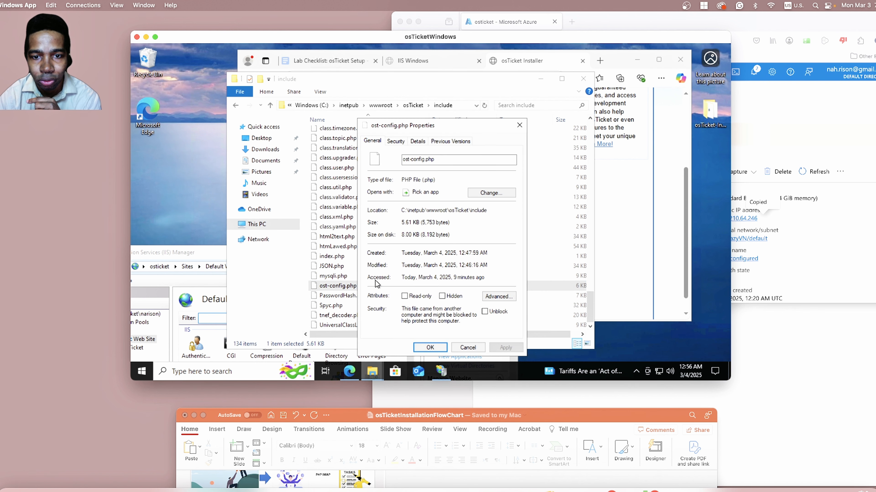
click(396, 141)
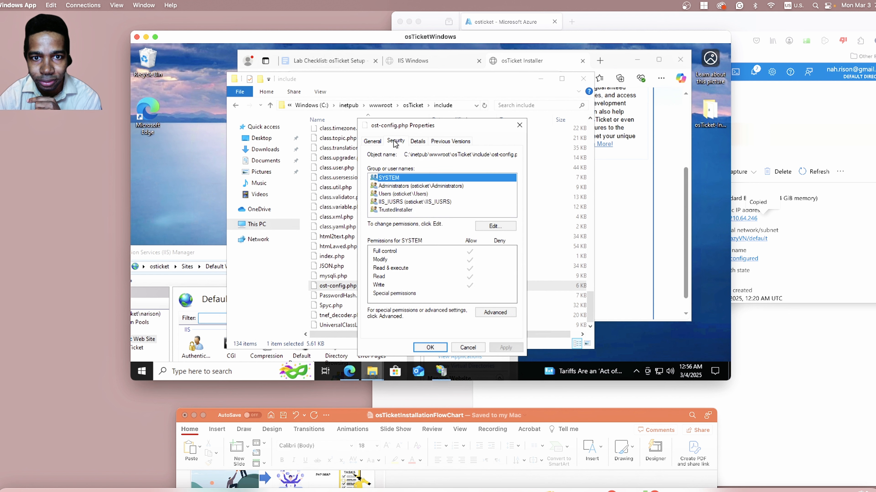
click(495, 313)
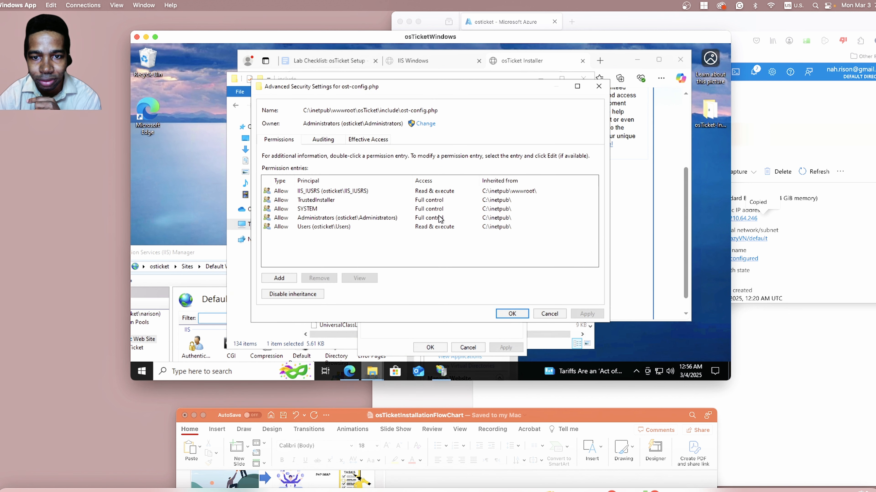
click(301, 294)
click(426, 218)
Add a permission entry for ost-config.php with Everyone as its principal, checking the name.
click(279, 278)
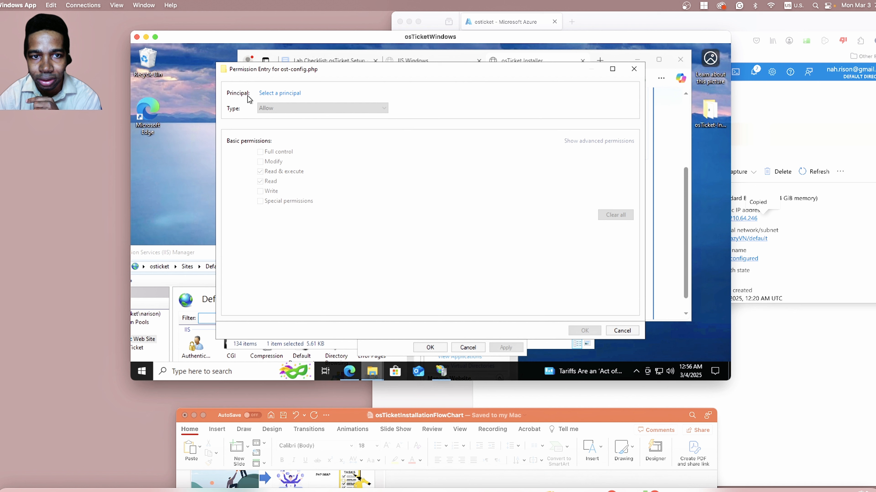
click(275, 93)
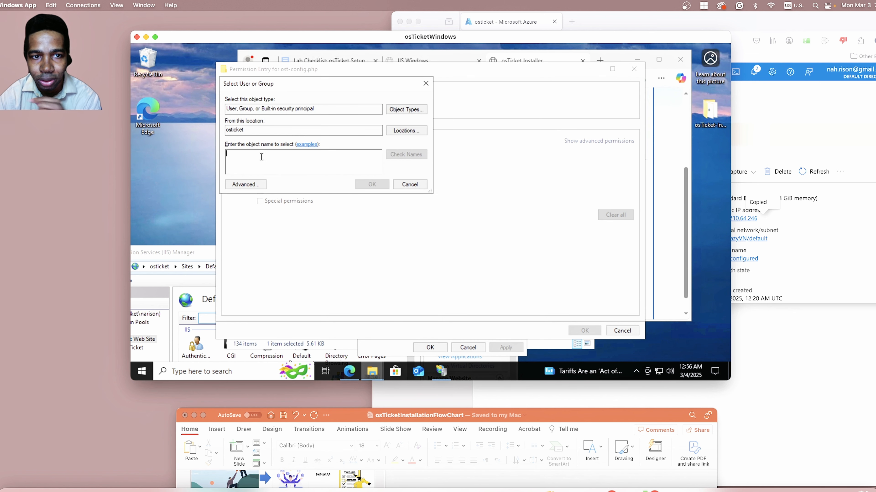
text(everyone)
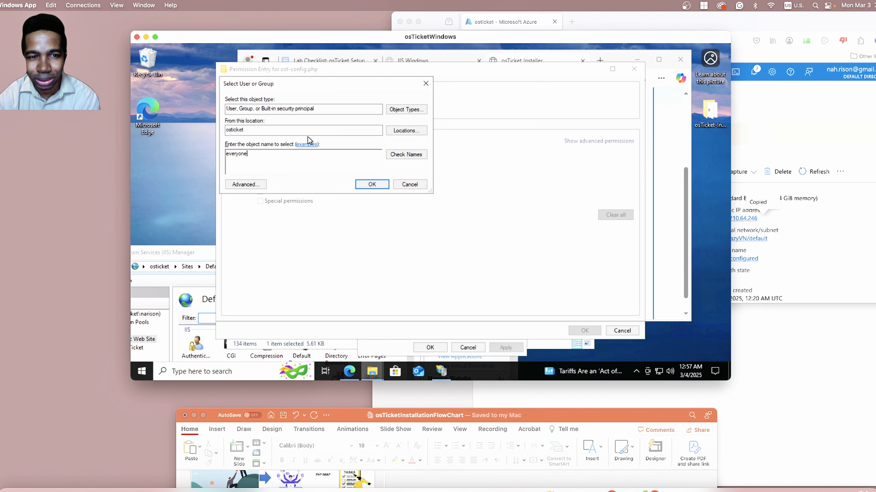
click(406, 155)
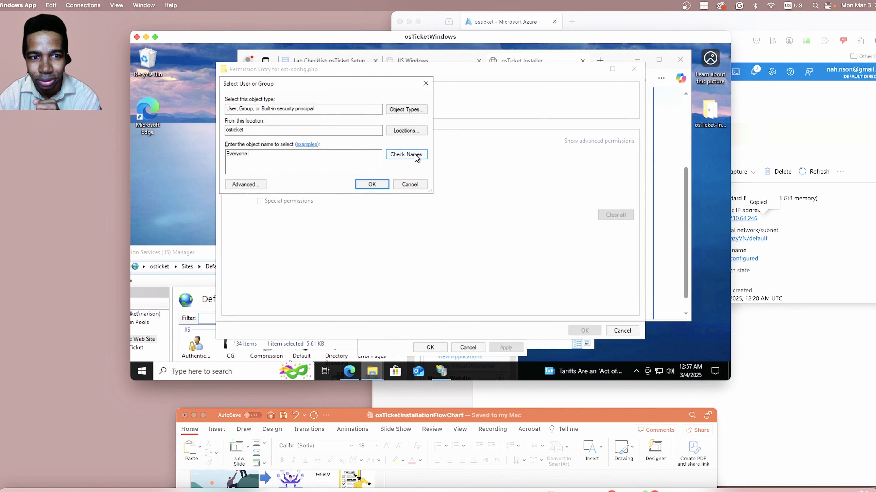
click(369, 185)
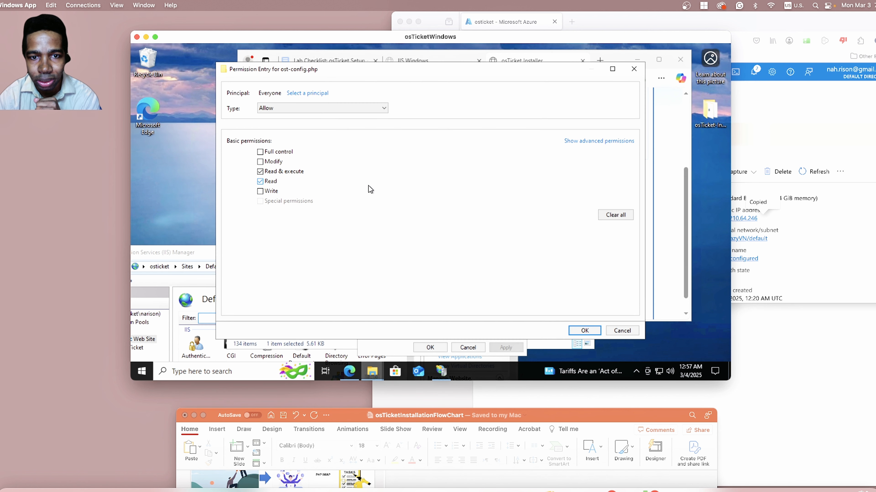
Grant Everyone full control of ost-config.php, apply the security settings and close the file's properties.
click(261, 154)
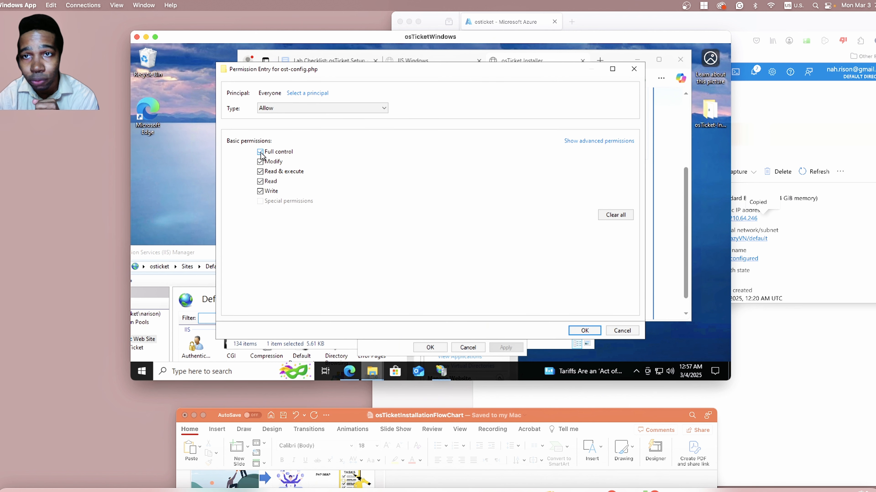
click(591, 331)
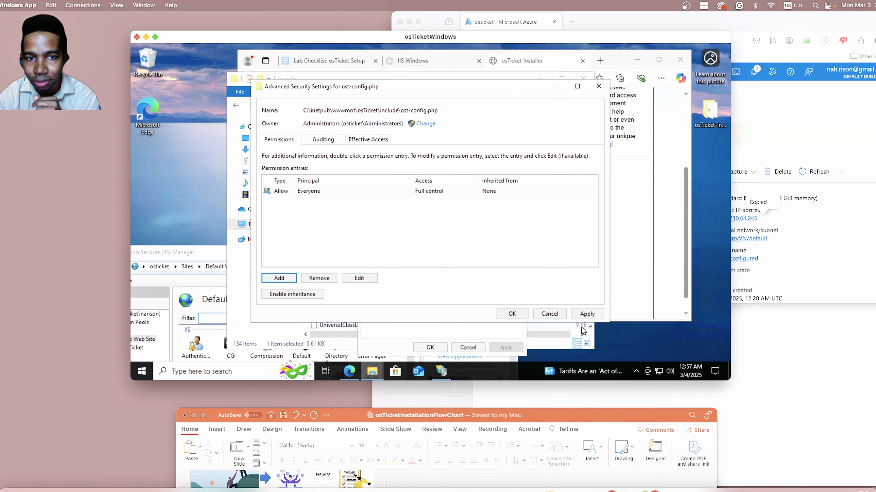
click(588, 315)
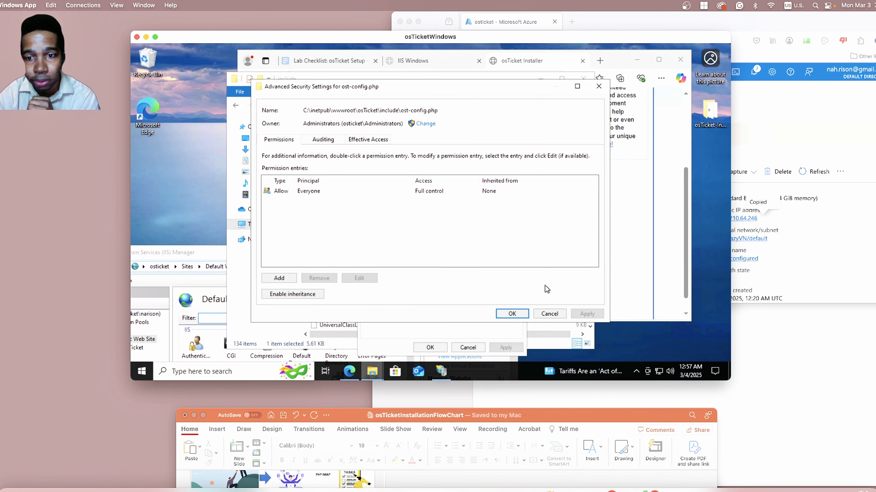
click(505, 314)
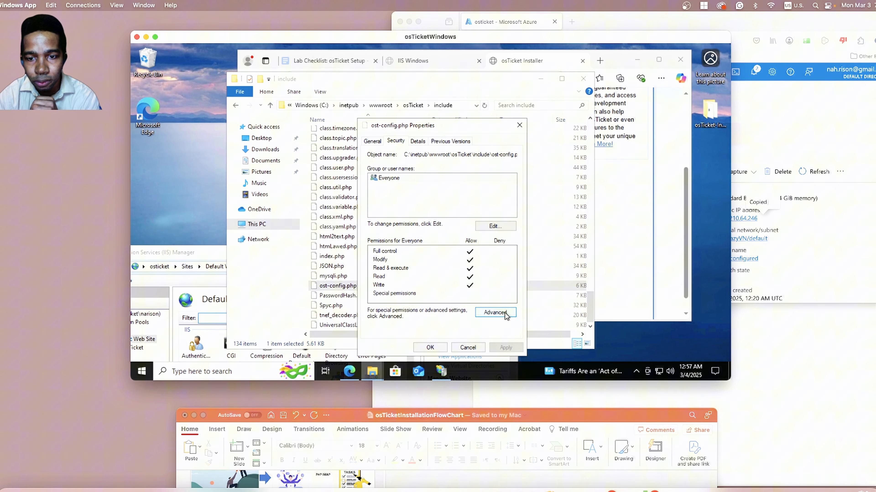
click(429, 349)
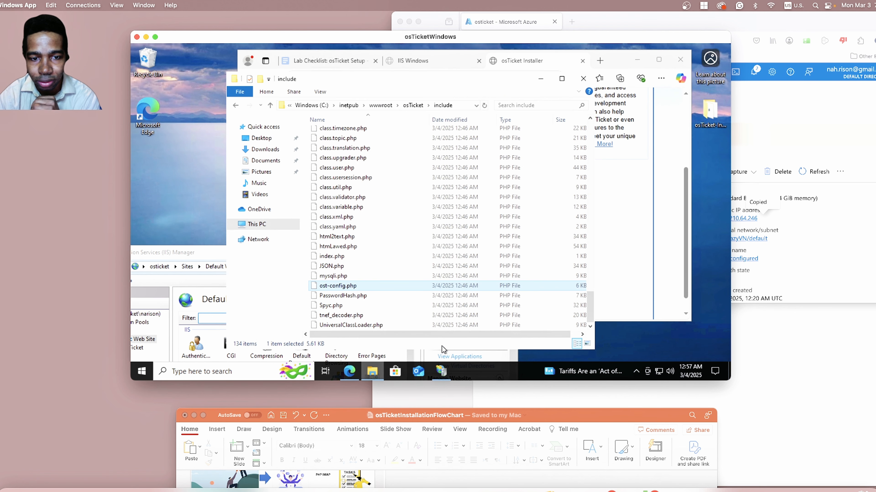
Review the PowerPoint flowchart slides after the permission slide, move the window back below the remote desktop, and return to the VM.
drag(632, 419, 612, 27)
scroll(370, 188, down, 6)
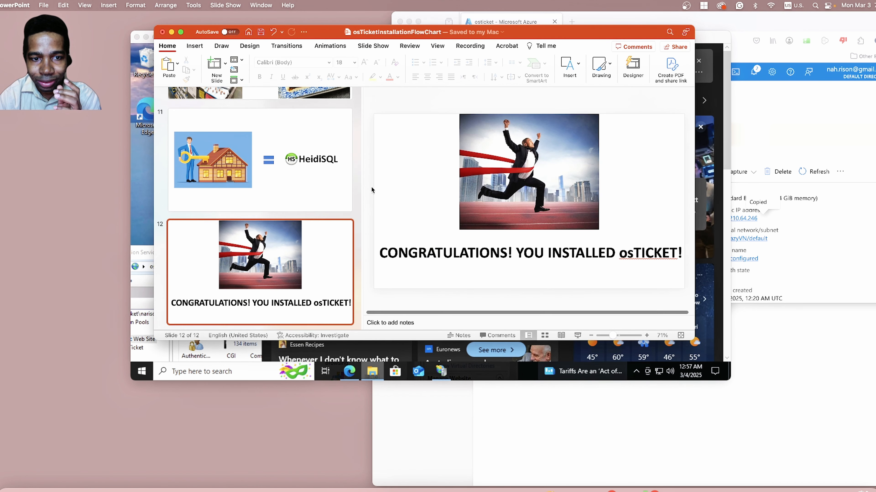
scroll(371, 189, up, 2)
scroll(355, 187, up, 2)
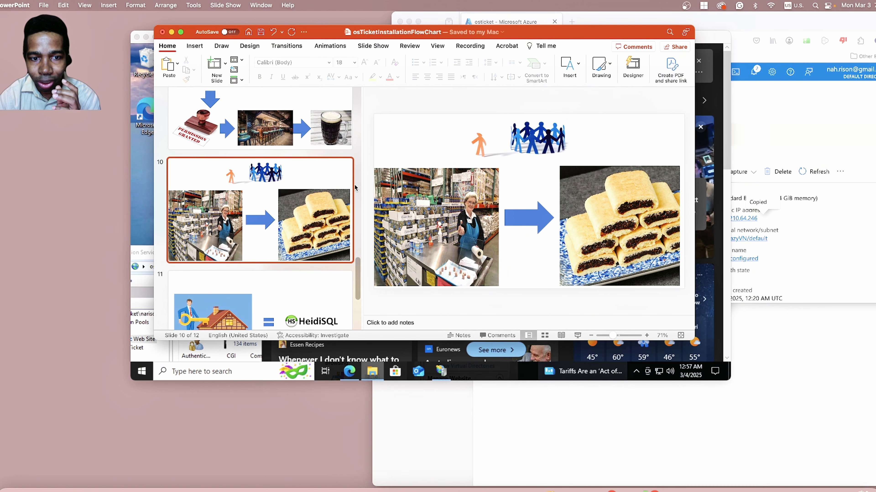
scroll(355, 187, up, 3)
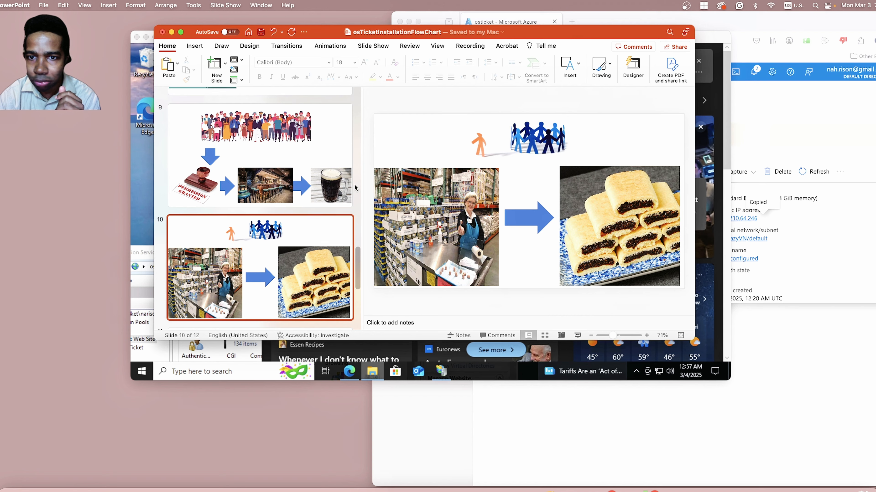
scroll(355, 187, up, 1)
drag(569, 34, 606, 416)
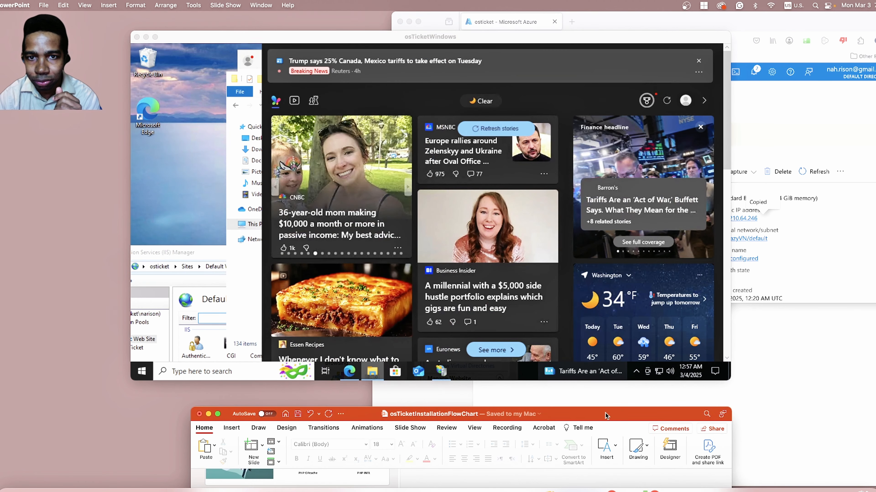
click(239, 295)
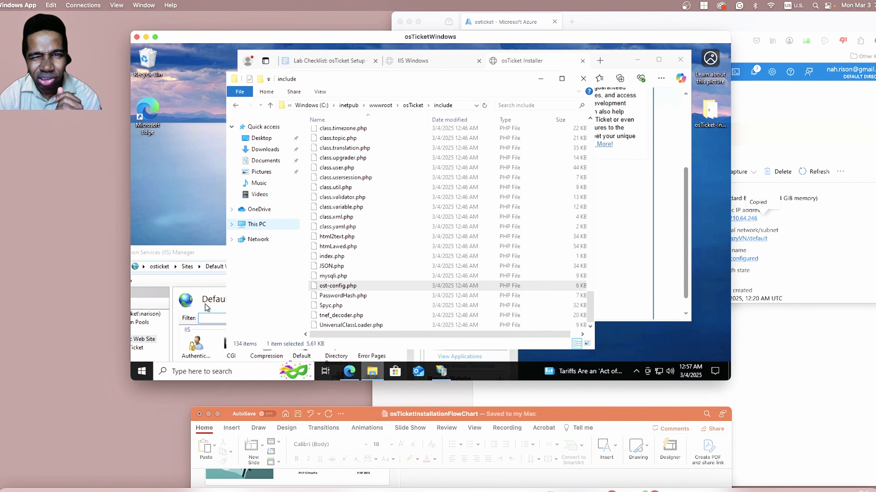
Move File Explorer out of the way, bring IIS Manager into view, and refresh the Default Web Site.
drag(467, 79, 478, 293)
click(483, 214)
scroll(483, 214, down, 1)
drag(207, 252, 261, 99)
right_click(180, 187)
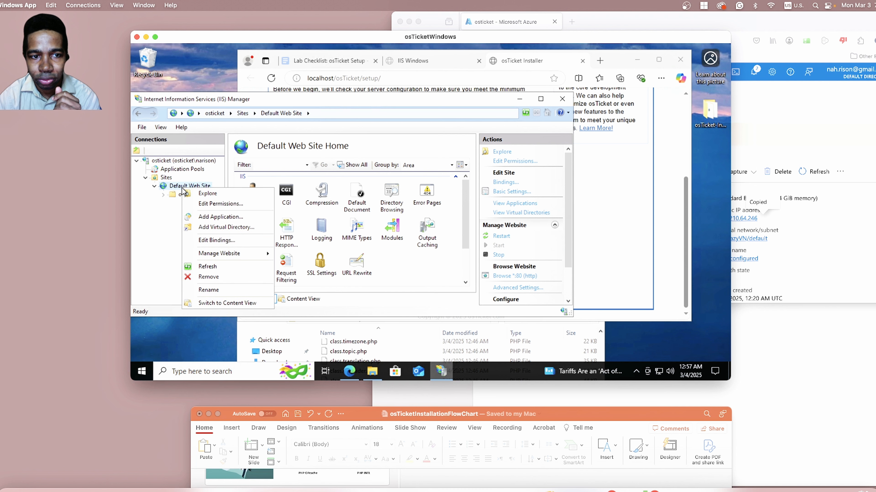
click(212, 269)
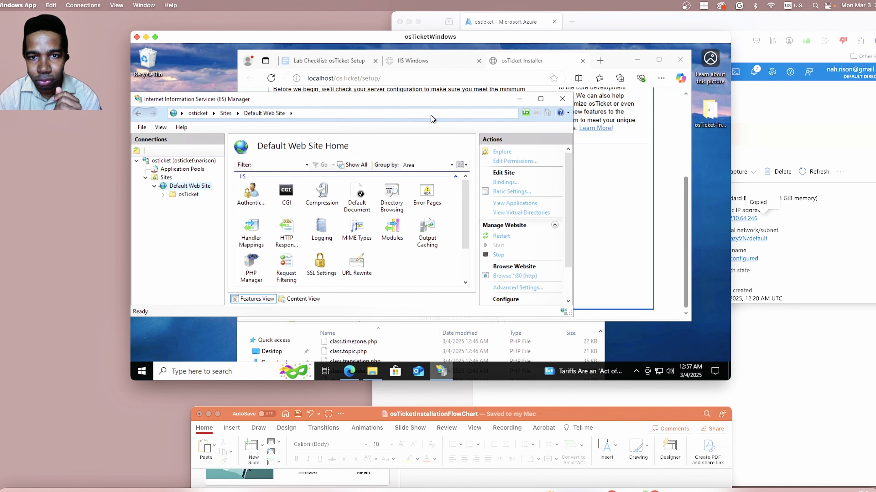
Move IIS Manager off the osTicket Installer page and continue from the prerequisites check to the installation form.
drag(435, 101, 426, 334)
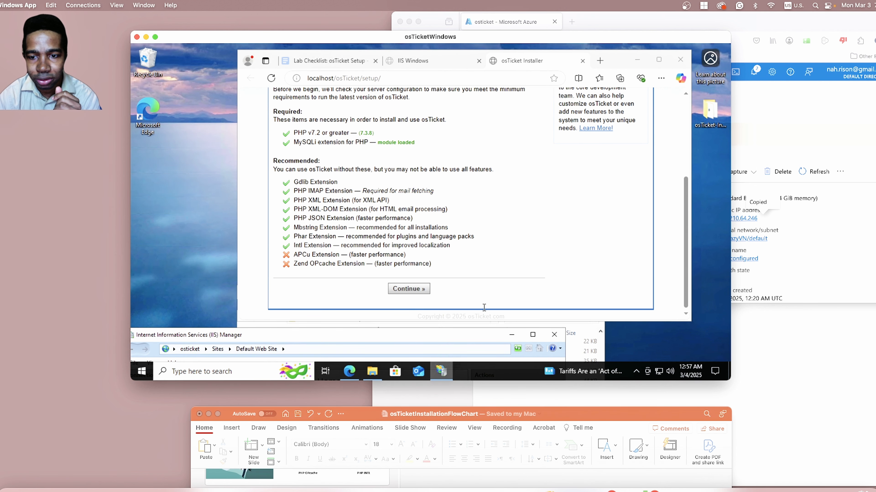
click(468, 254)
scroll(468, 254, up, 5)
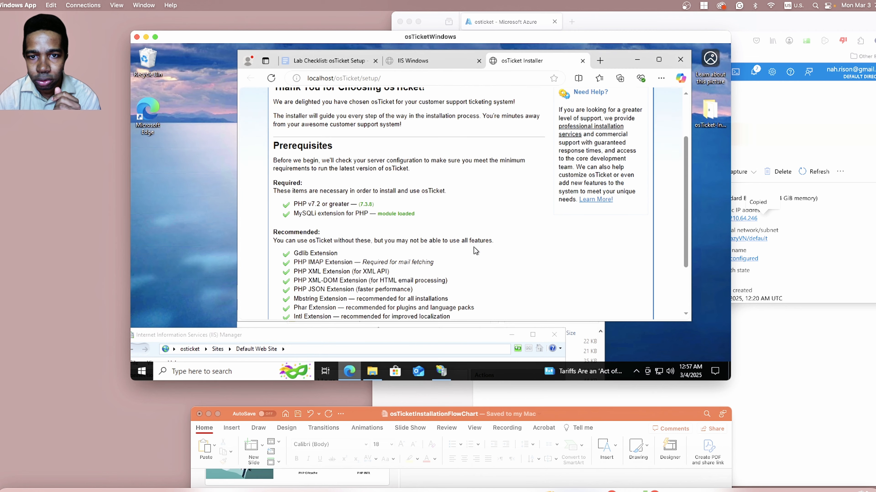
scroll(475, 250, down, 4)
click(403, 292)
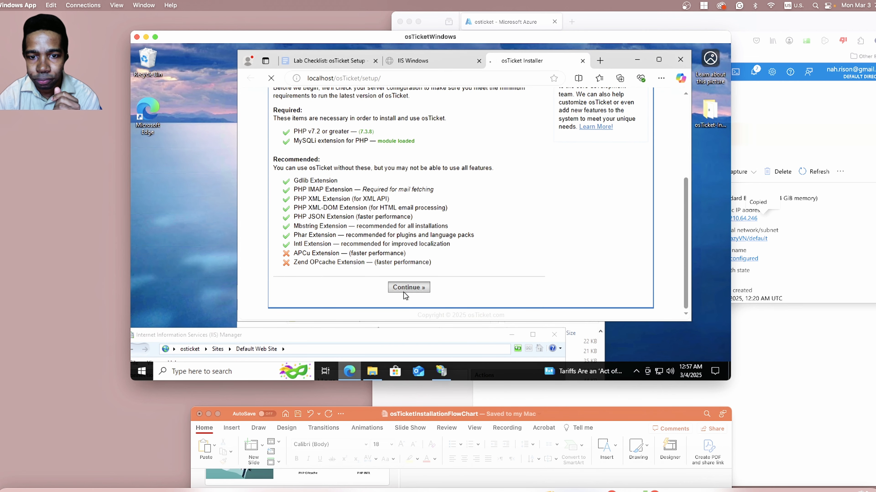
Fill in the helpdesk name and default email address in the System Settings section of the osTicket installation form.
scroll(499, 252, down, 1)
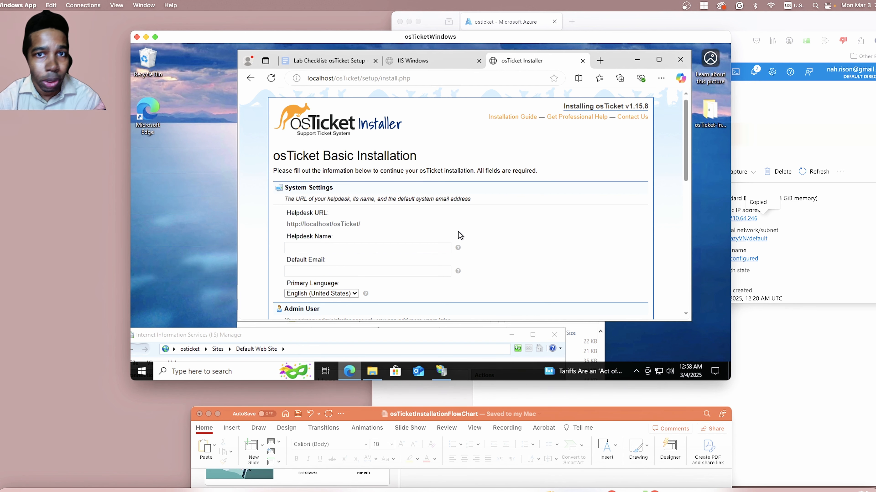
scroll(459, 232, down, 1)
mouse_move(458, 230)
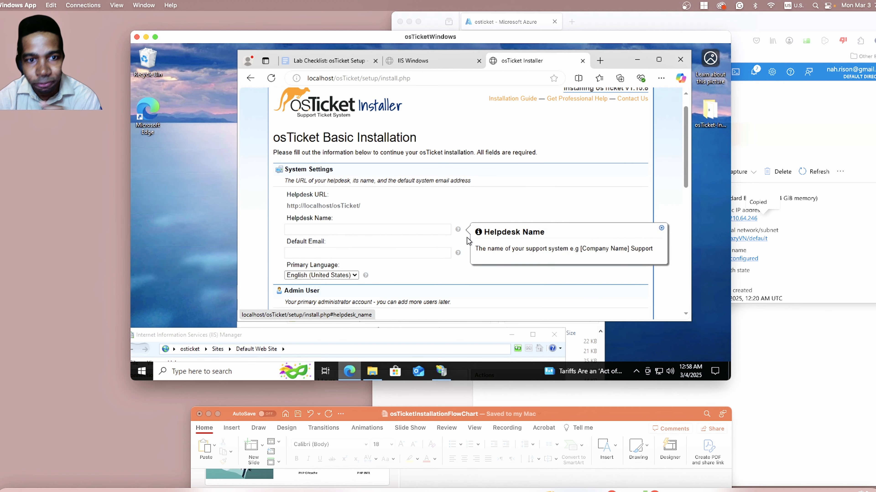
scroll(467, 238, down, 2)
click(372, 185)
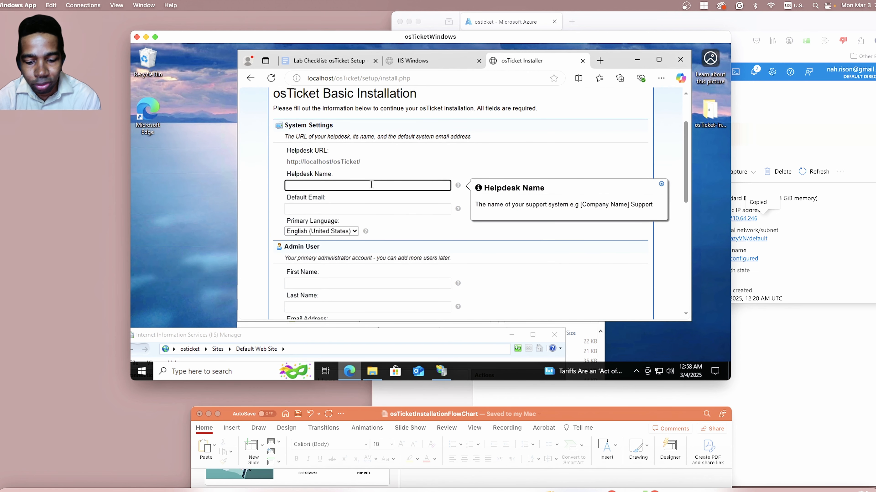
text(Max D)
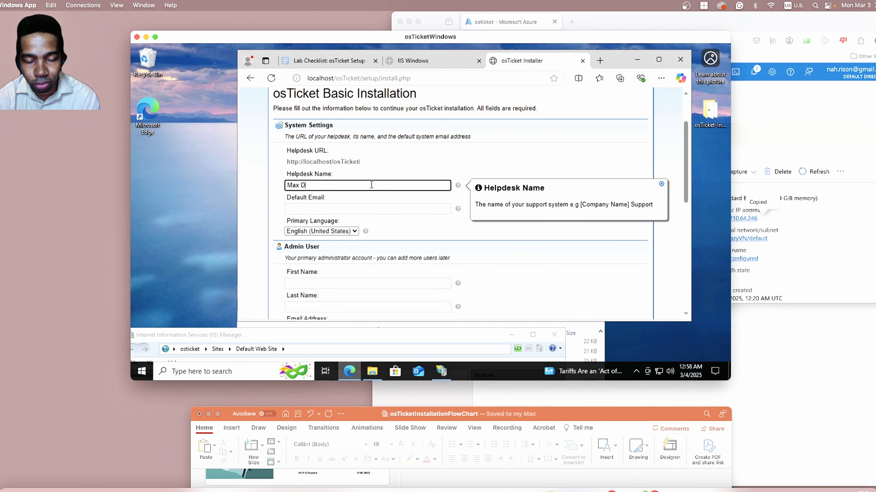
text(angers He)
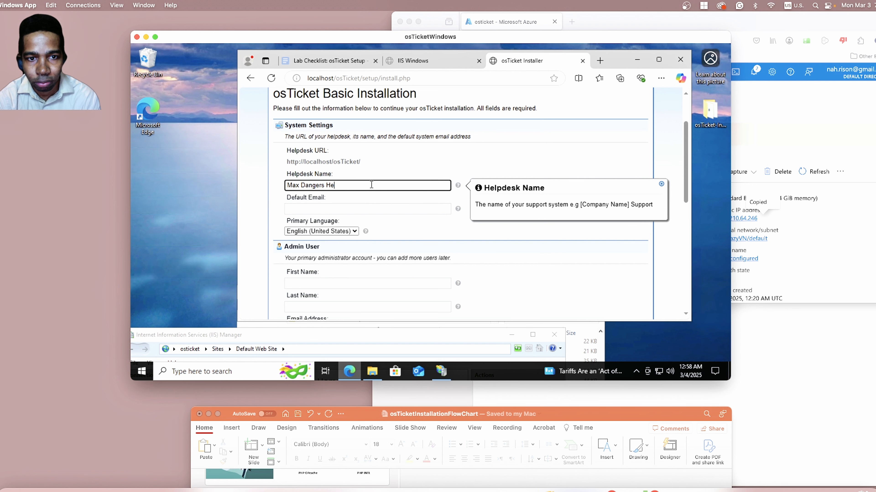
text(lp Desk)
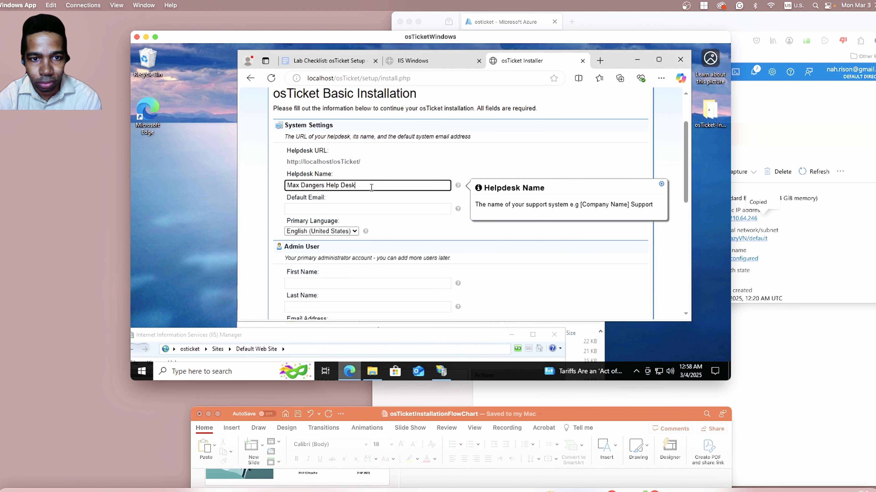
click(360, 213)
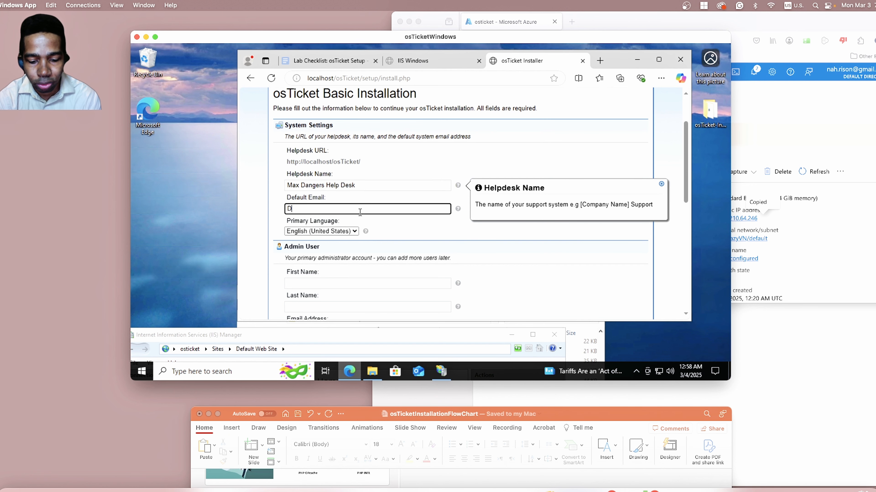
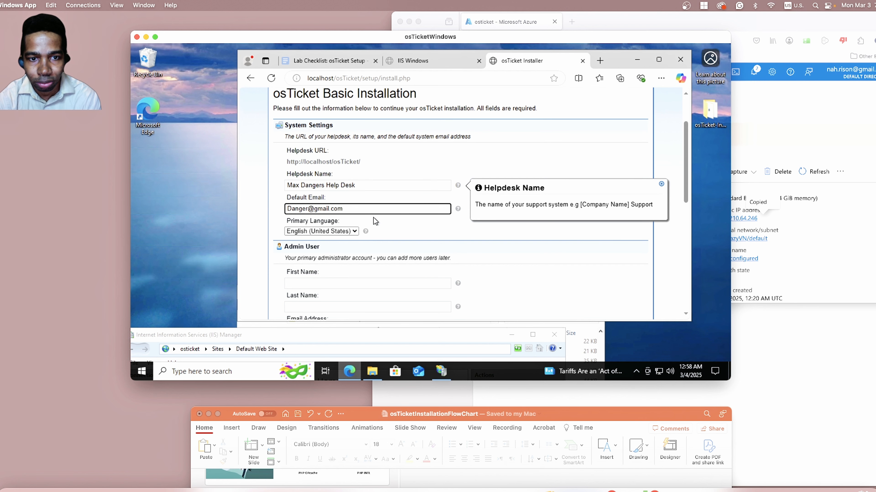
Fill in the administrator's first name and last name in the Admin User section of the installation form.
scroll(373, 217, down, 1)
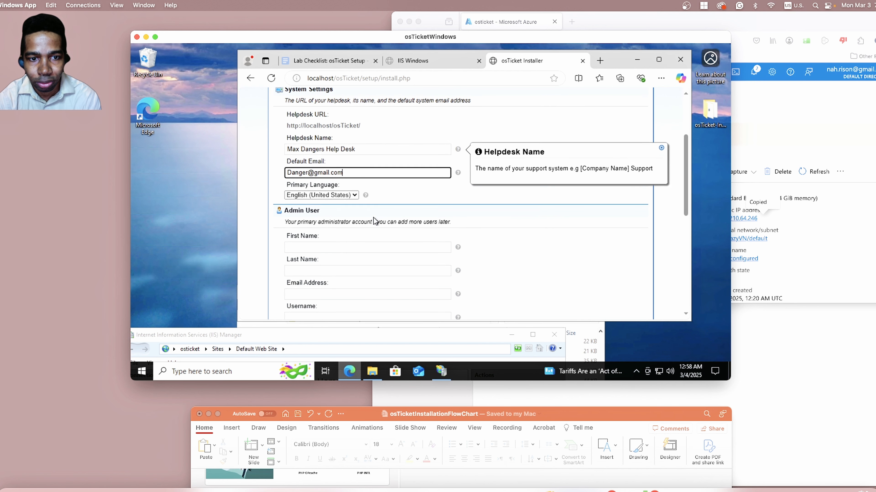
click(362, 246)
text(Max)
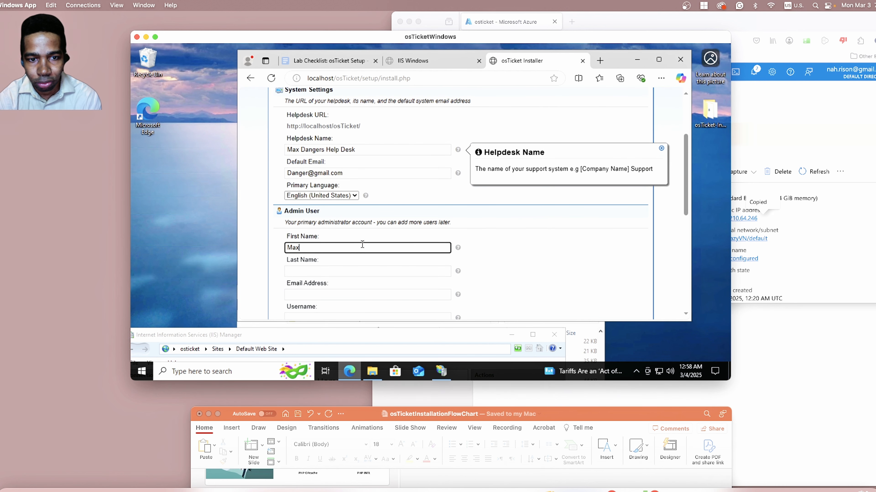
key(Tab)
text(Danger)
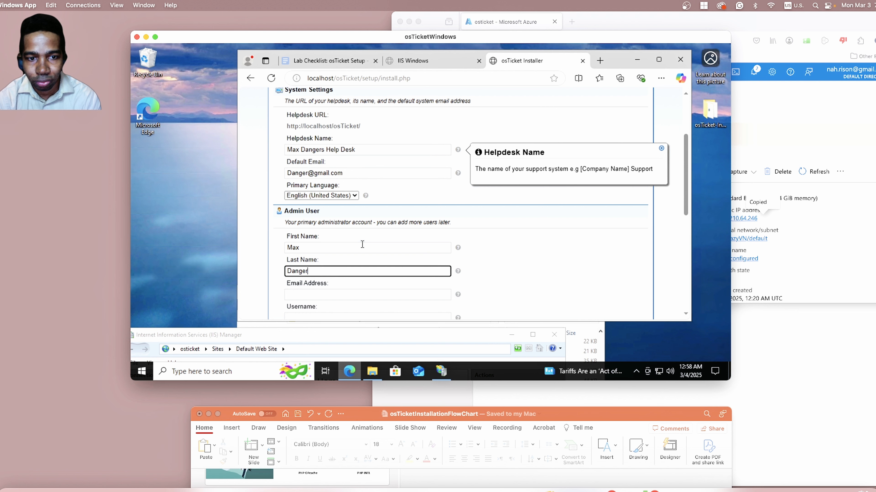
Enter the administrator's email address in the Admin User section, correcting the mistyped domain ending.
click(349, 299)
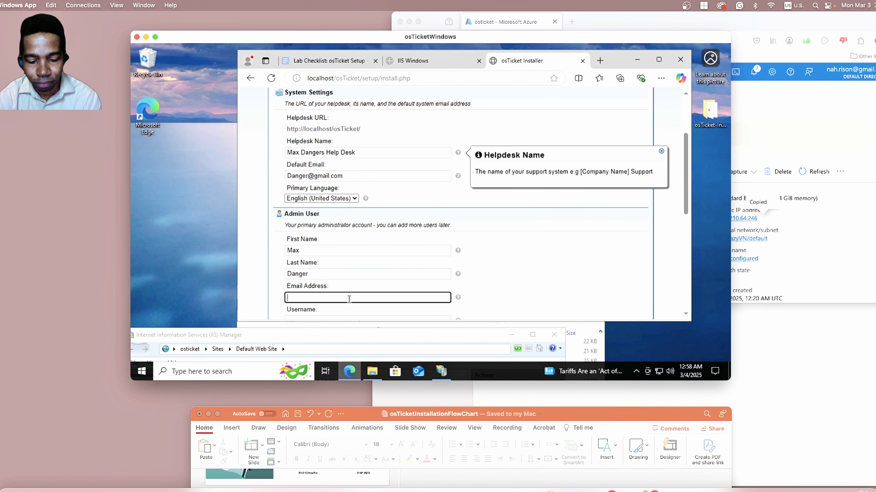
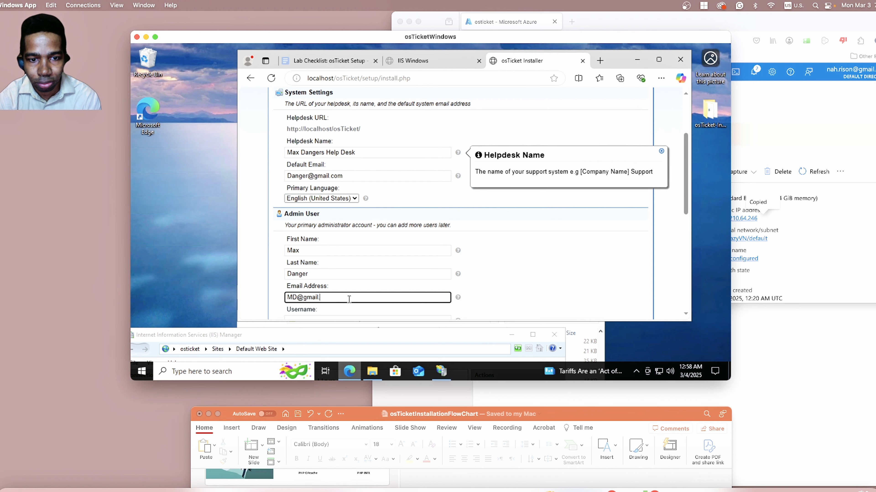
text(com)
Look back over the System Settings entries and fill in the administrator's username in the Admin User section.
scroll(530, 241, down, 3)
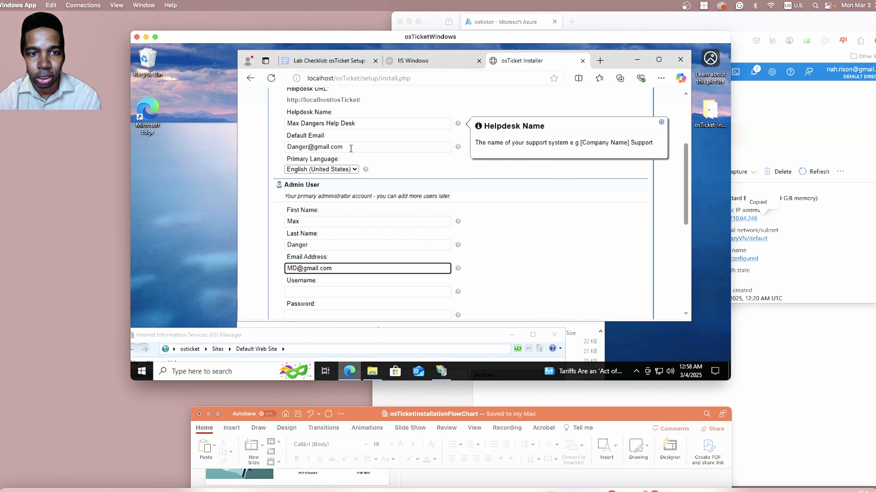
scroll(359, 140, up, 3)
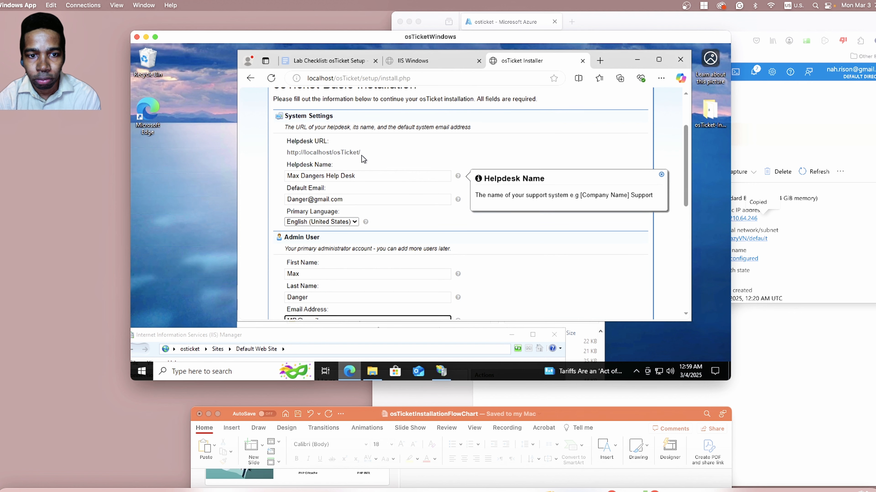
scroll(361, 155, down, 2)
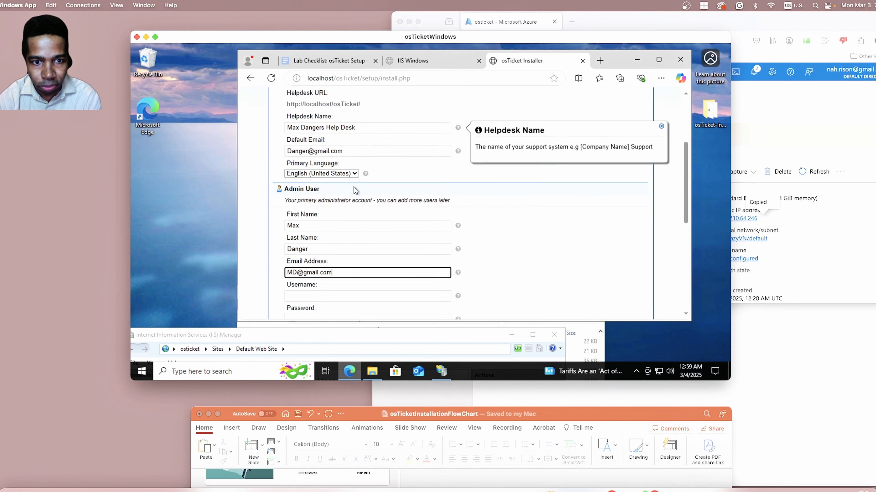
scroll(355, 190, down, 3)
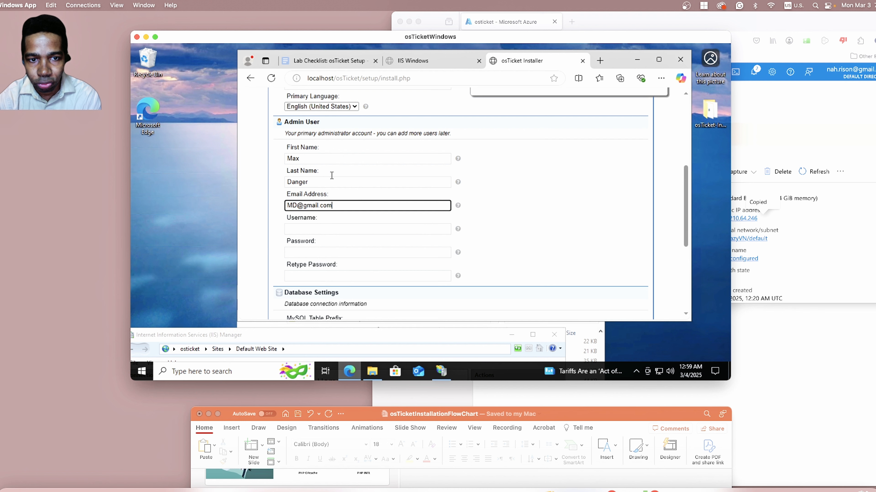
click(352, 232)
text(MaxDand)
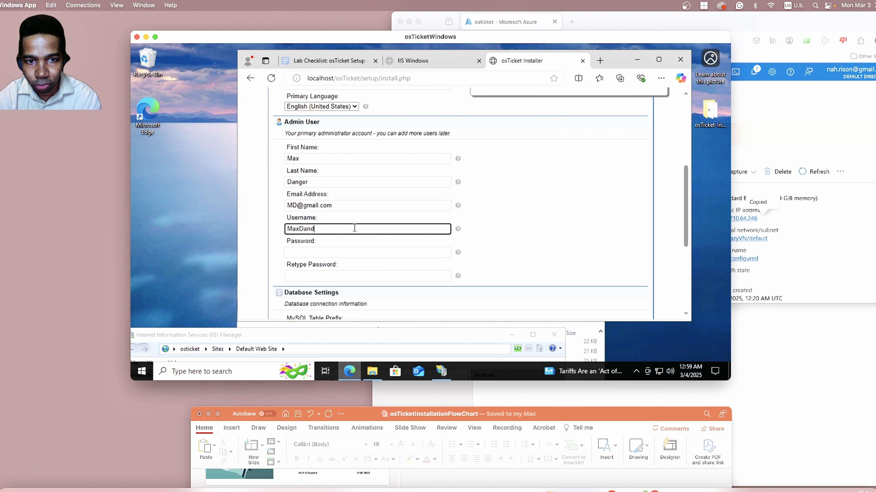
key(BackSpace)
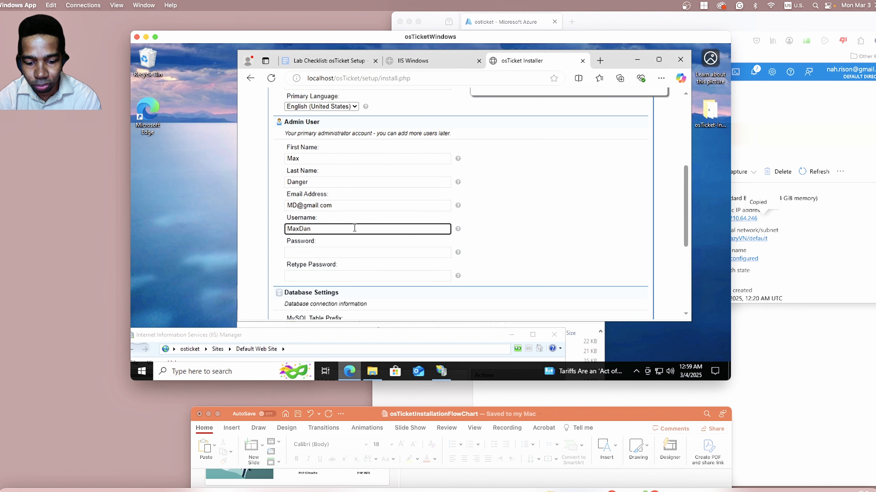
text(ger)
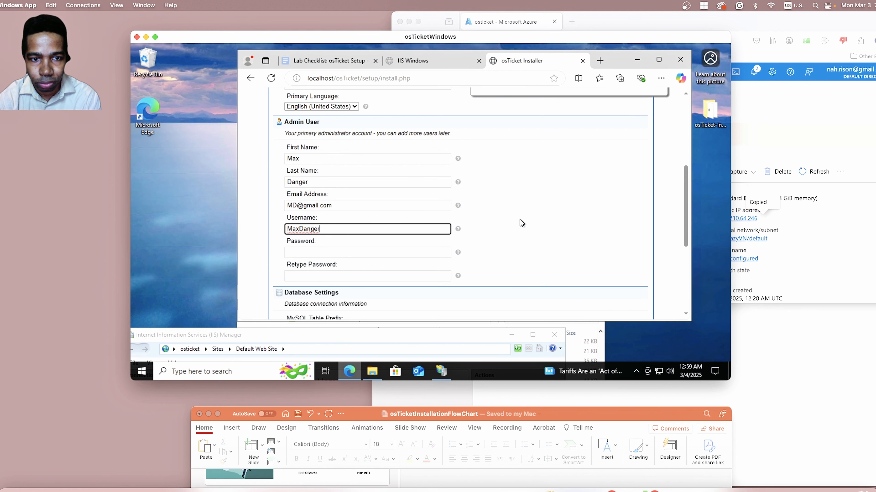
Enter the administrator password and repeat it in the Retype Password field of the Admin User section.
scroll(520, 219, down, 1)
click(336, 231)
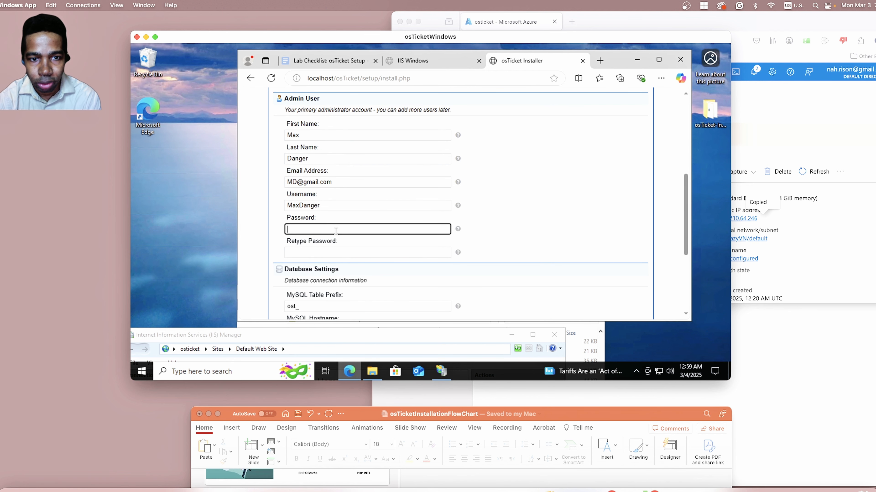
text(Passw)
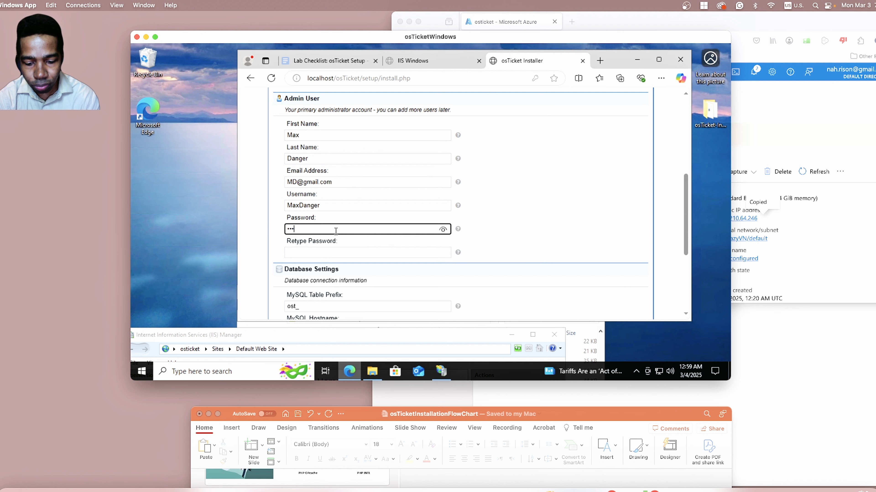
key(BackSpace)
key(BackSpace)
key(BackSpace)
key(BackSpace)
key(BackSpace)
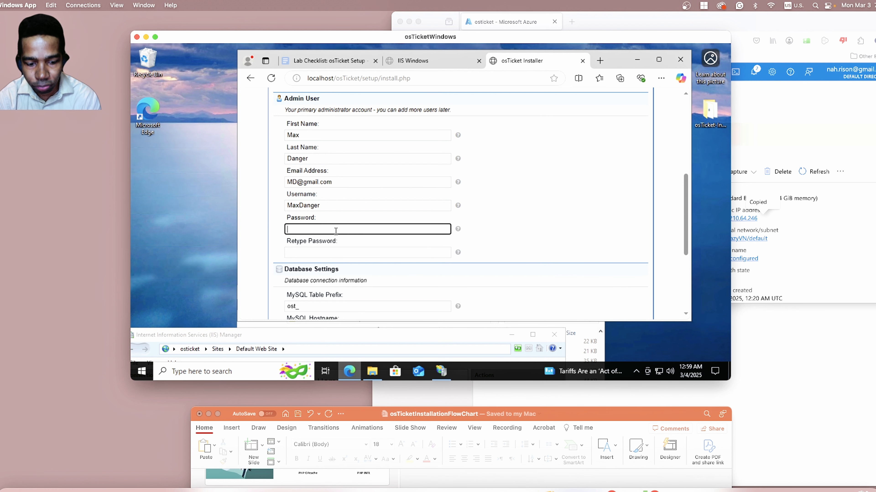
text(••ssword)
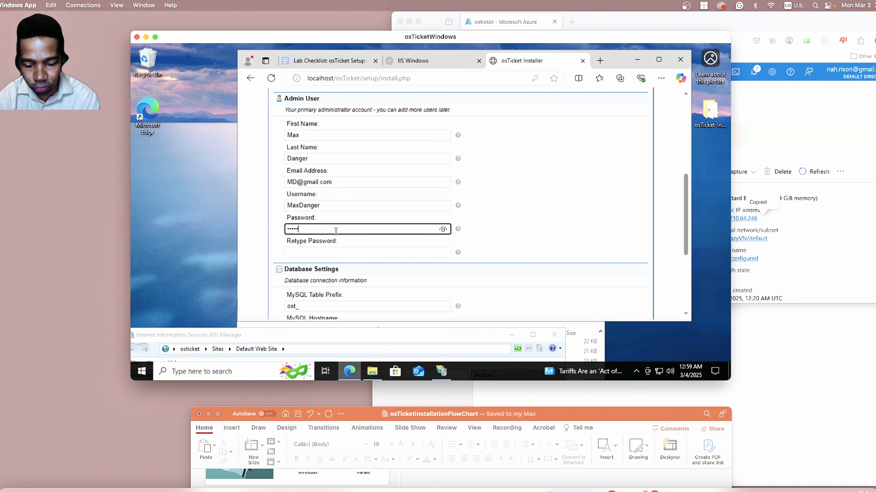
text(••)
text(•)
click(336, 253)
text(••••••••••••)
Look over the Database Settings section, show the HeidiSQL slide in the PowerPoint flowchart, and move PowerPoint back below the remote desktop.
scroll(534, 215, down, 3)
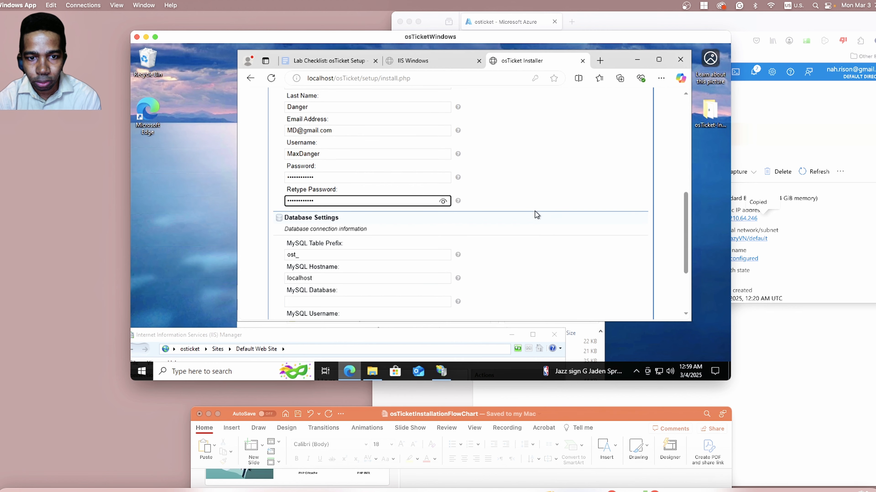
scroll(535, 212, down, 2)
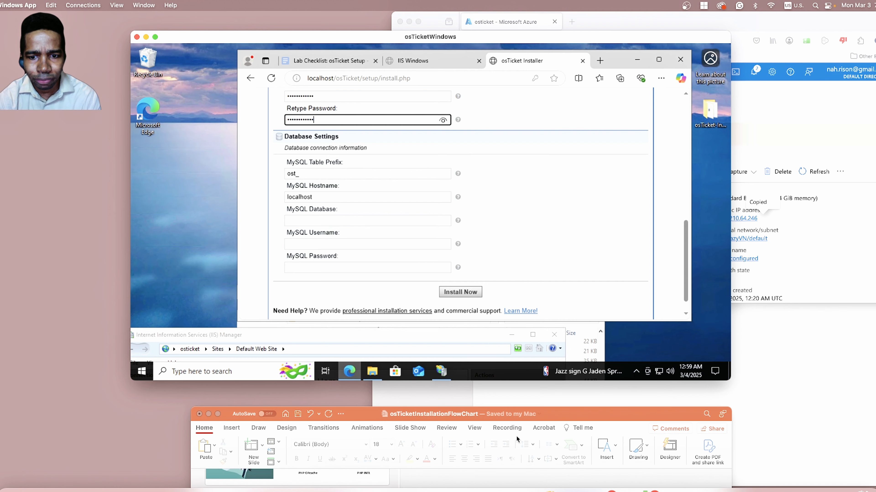
drag(608, 417, 576, 72)
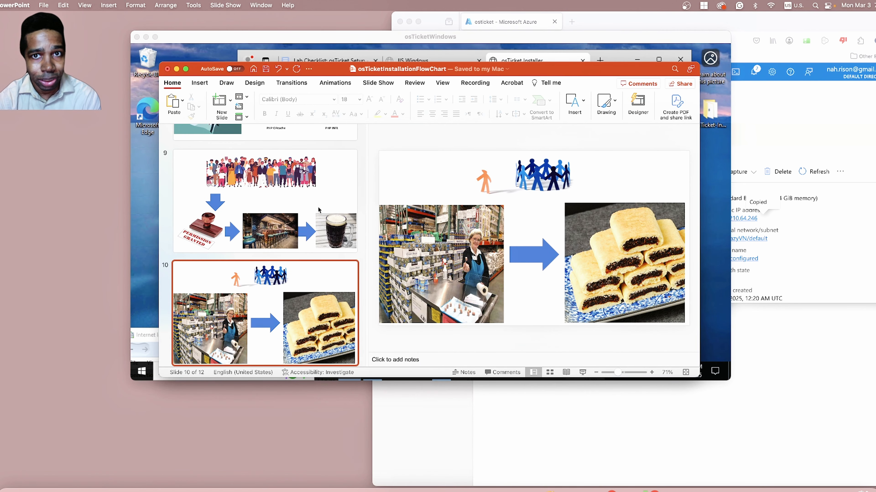
scroll(318, 209, down, 5)
click(298, 198)
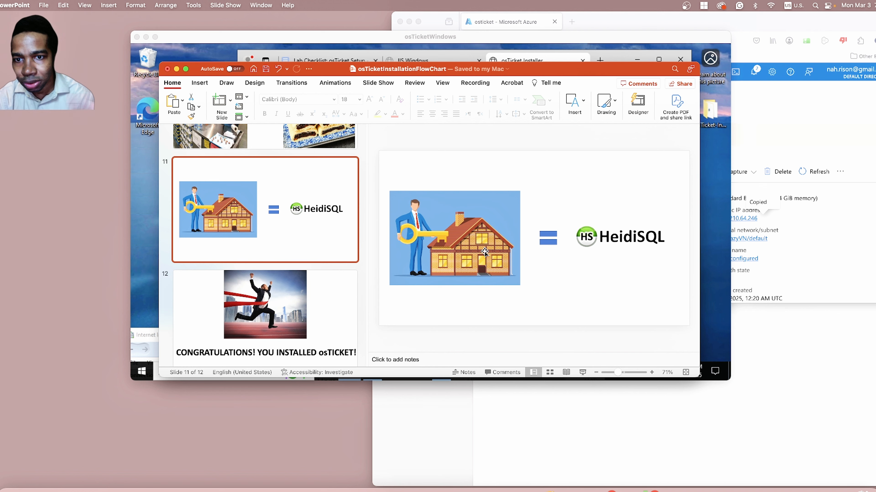
drag(581, 72, 580, 393)
drag(450, 336, 472, 244)
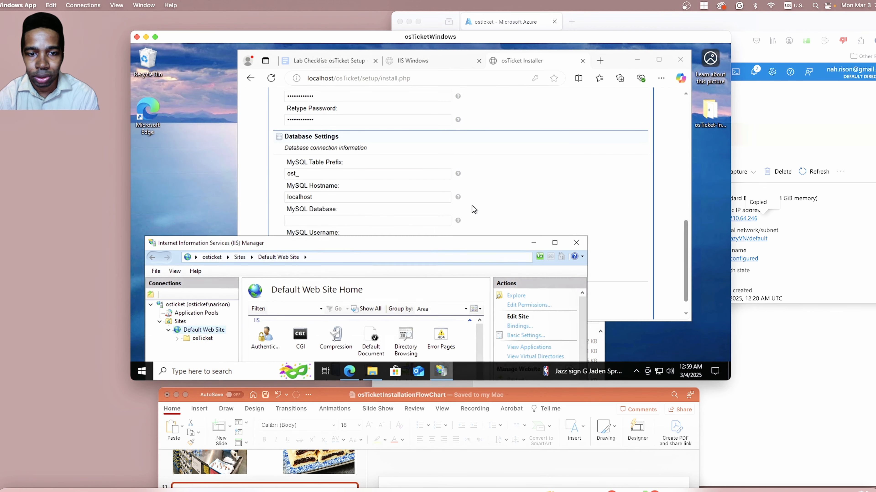
drag(471, 206, 480, 167)
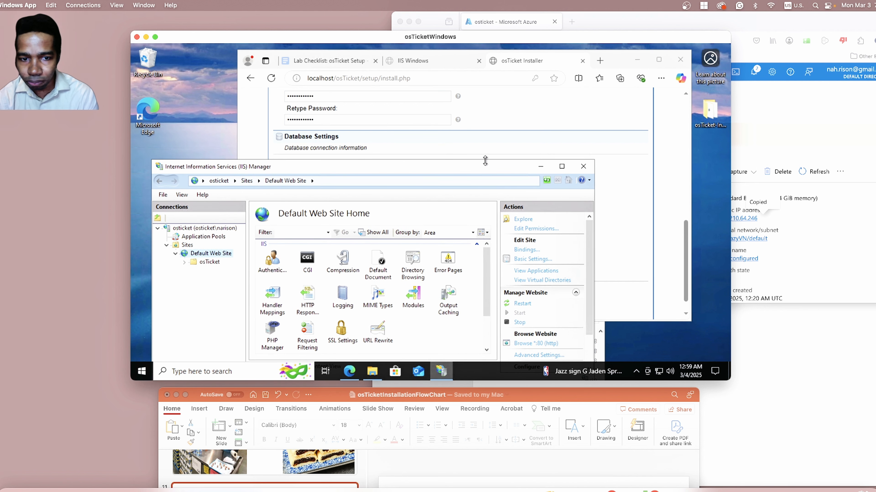
drag(491, 169, 456, 318)
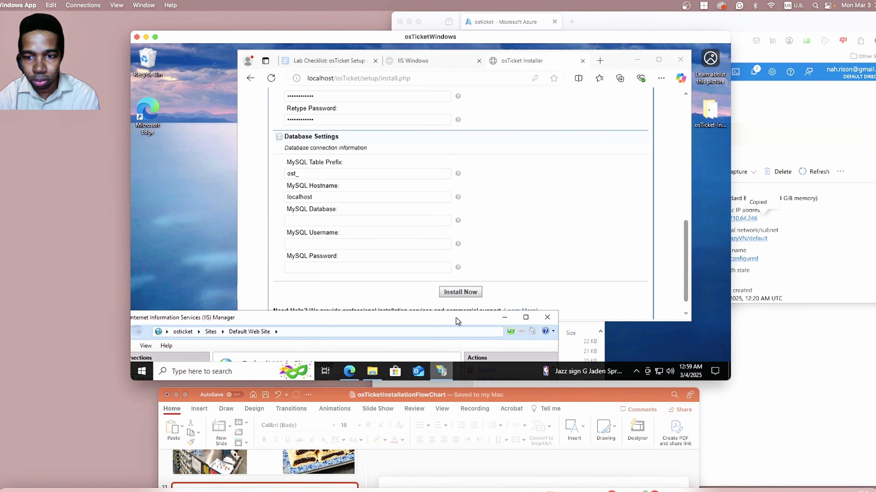
Bring File Explorer into view in the VM and open the osTicket-Installation-Files folder on the Desktop.
click(604, 346)
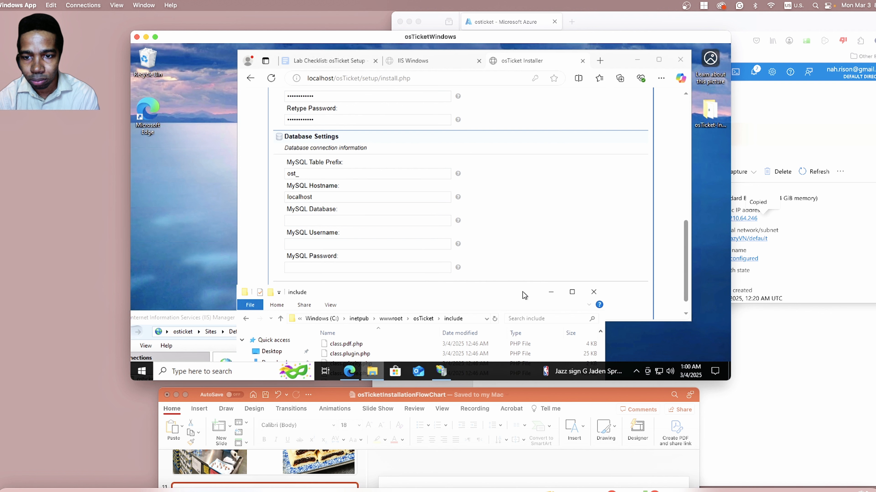
drag(522, 291, 581, 108)
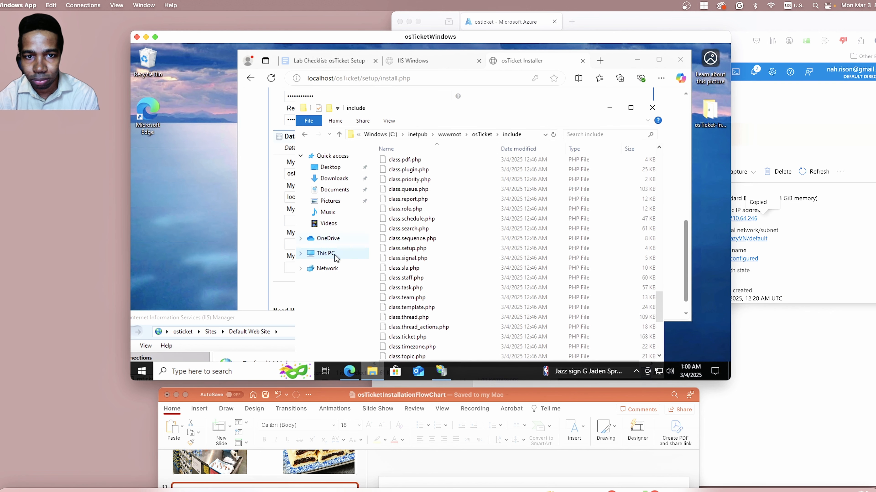
click(330, 168)
double_click(414, 162)
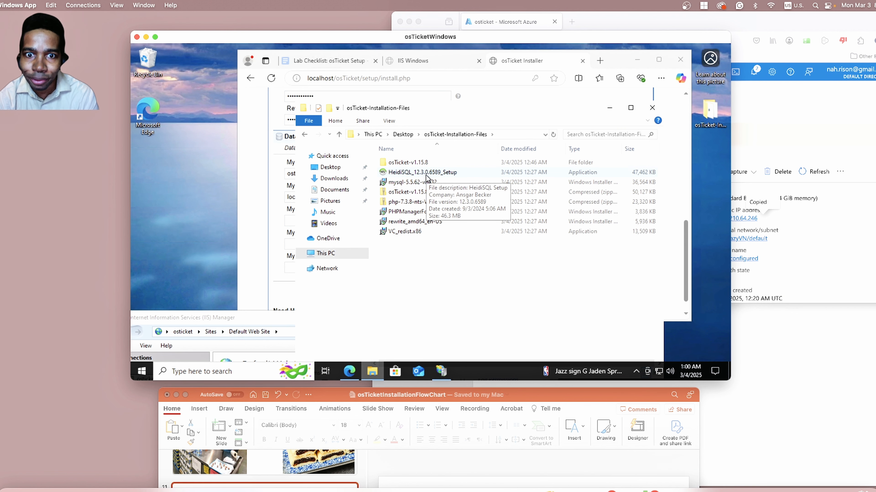
Run HeidiSQL_12.3.0.6589_Setup, accept the license agreement, and install HeidiSQL with the default folders and additional tasks.
click(430, 175)
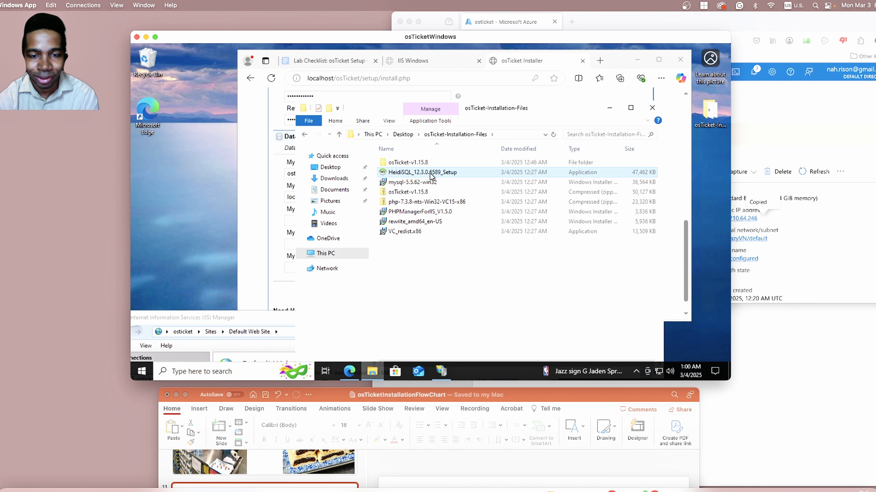
double_click(410, 176)
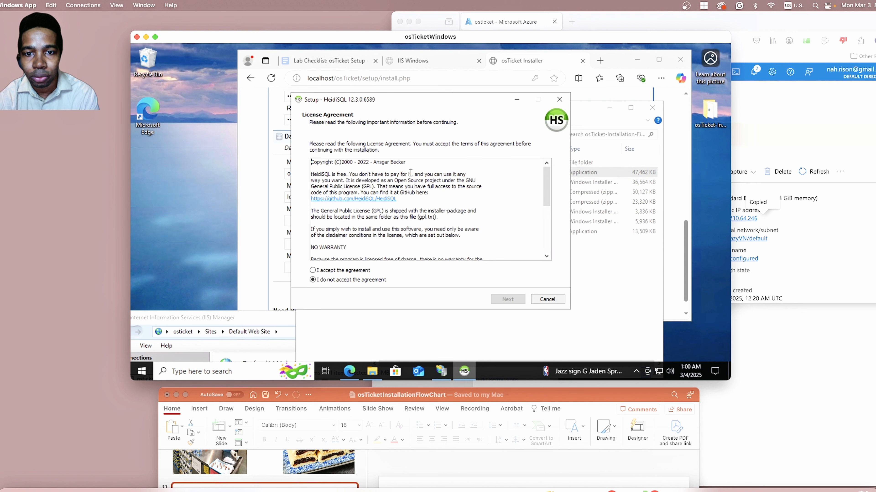
click(315, 271)
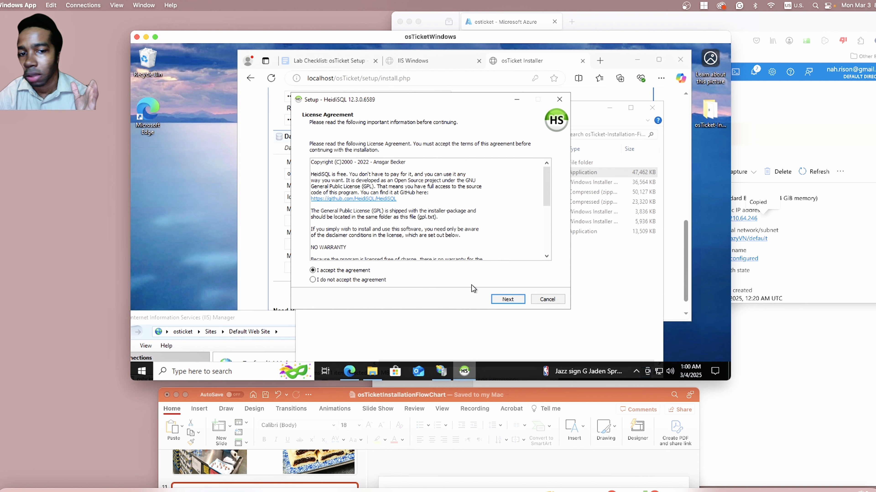
click(504, 299)
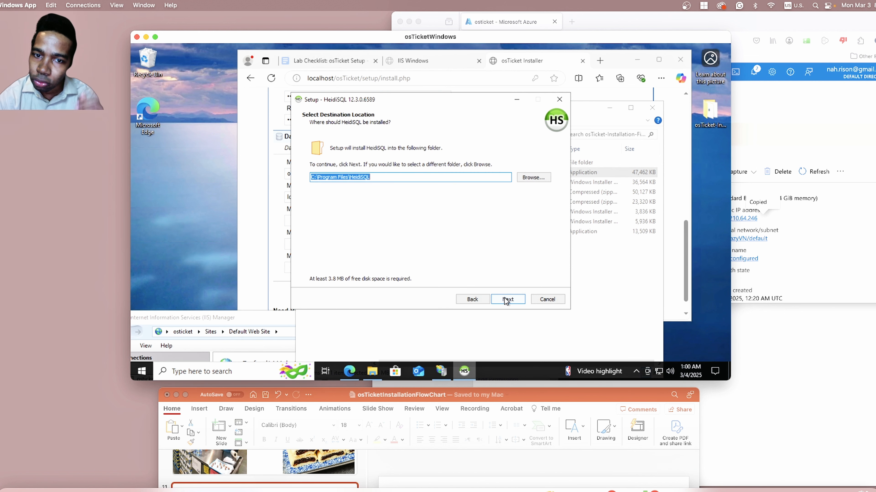
click(505, 299)
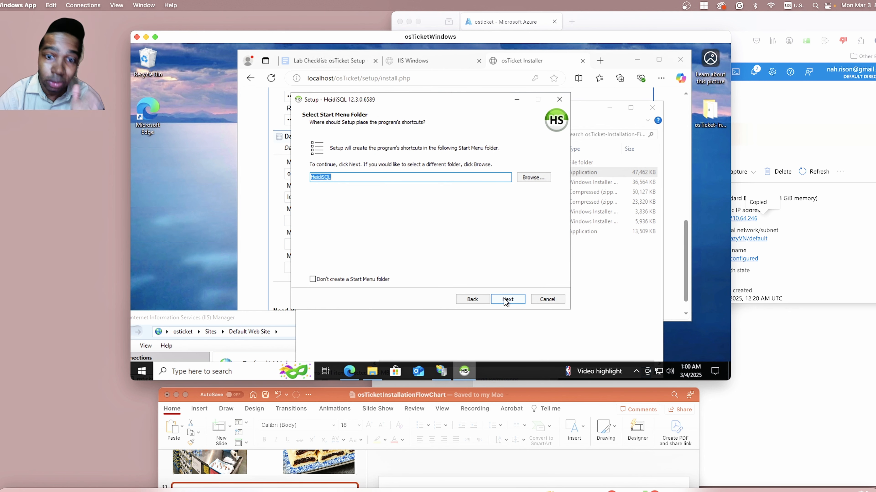
click(505, 300)
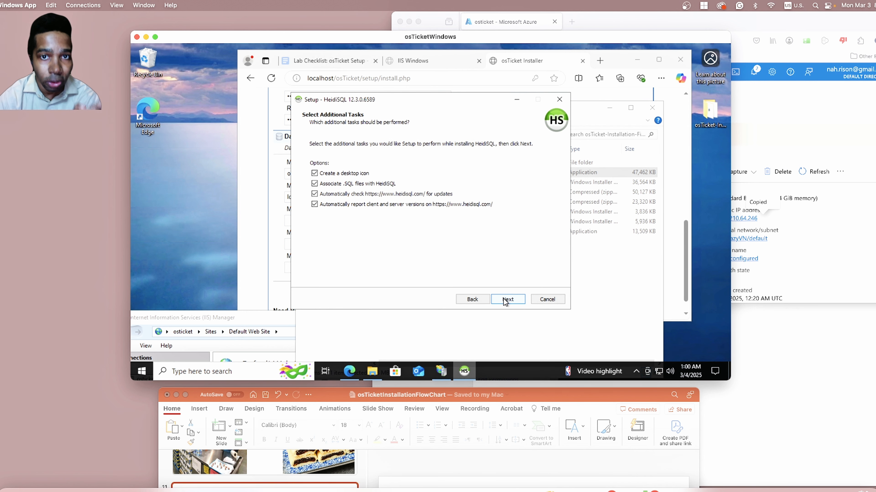
click(505, 299)
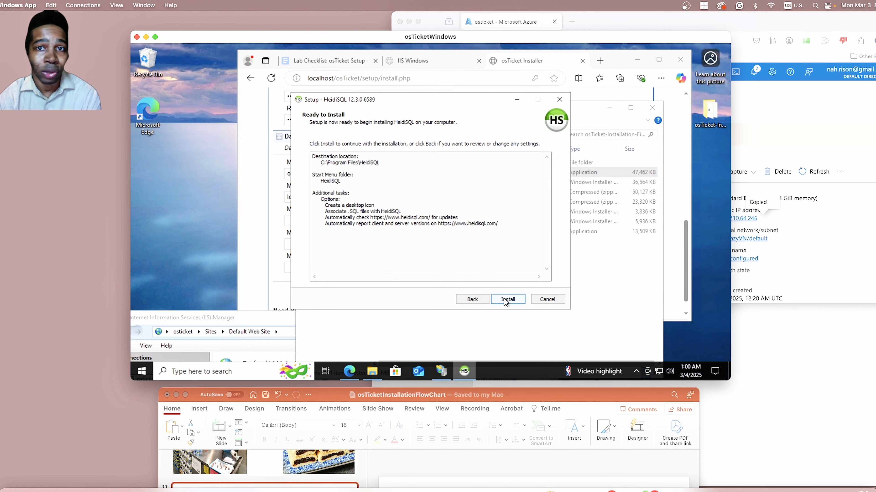
click(505, 300)
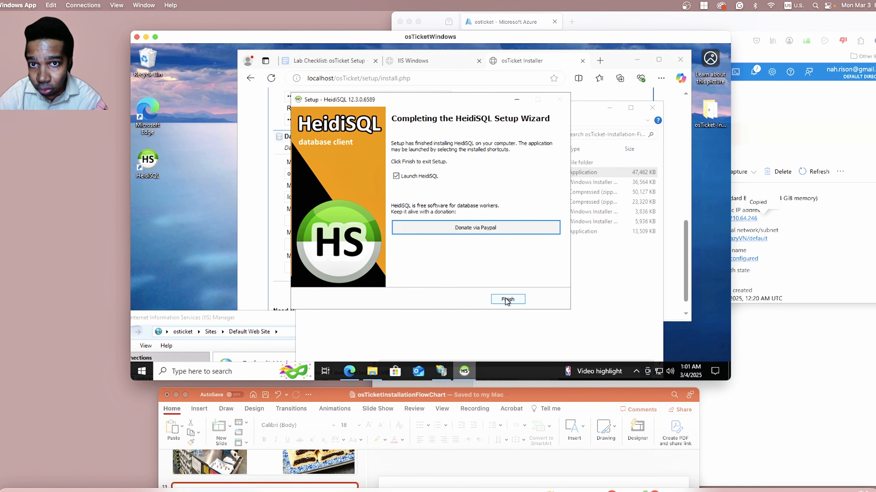
Finish the setup wizard with HeidiSQL set to launch, and skip the offered update.
click(506, 299)
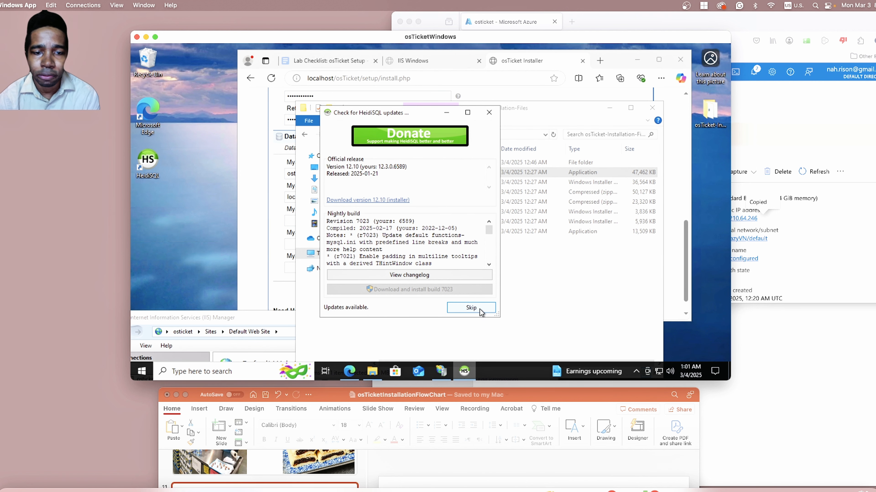
click(479, 308)
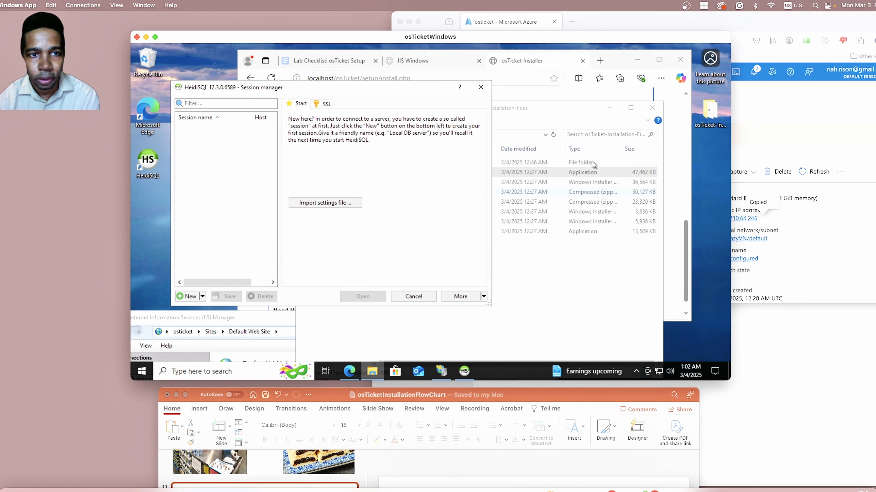
drag(355, 94, 382, 102)
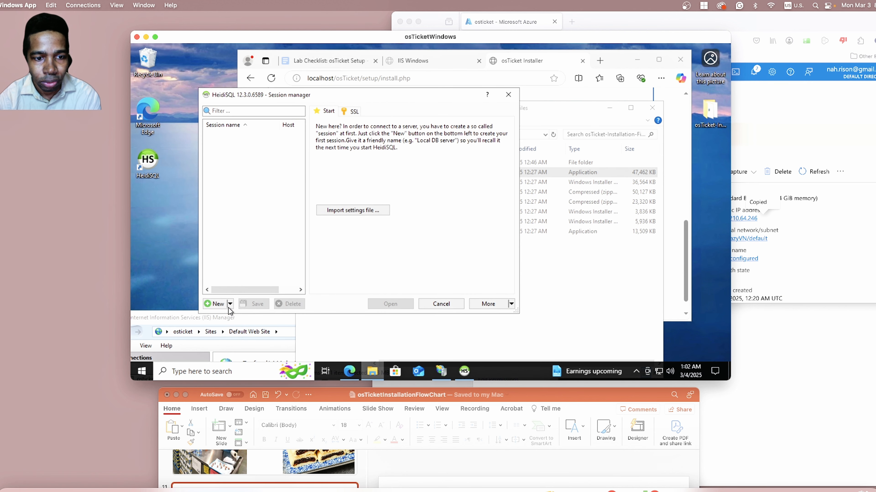
Create a new HeidiSQL session to 127.0.0.1 with user root, enter the root password, and open the connection.
click(218, 305)
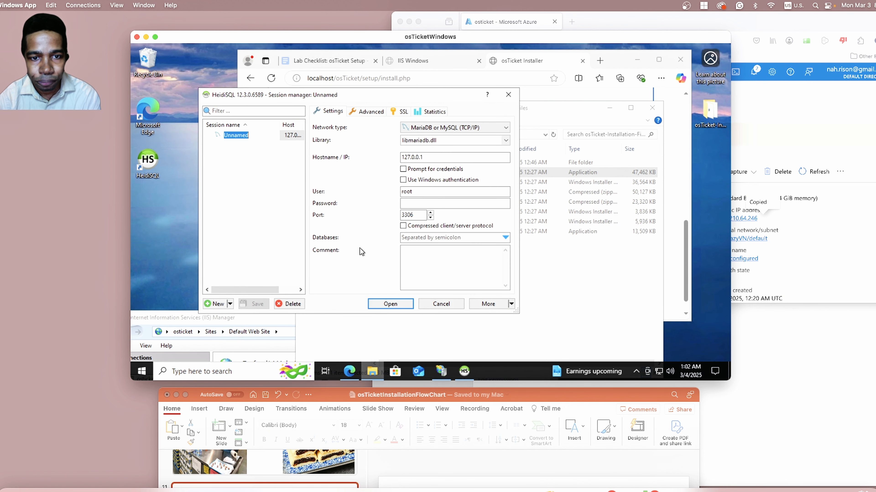
click(411, 191)
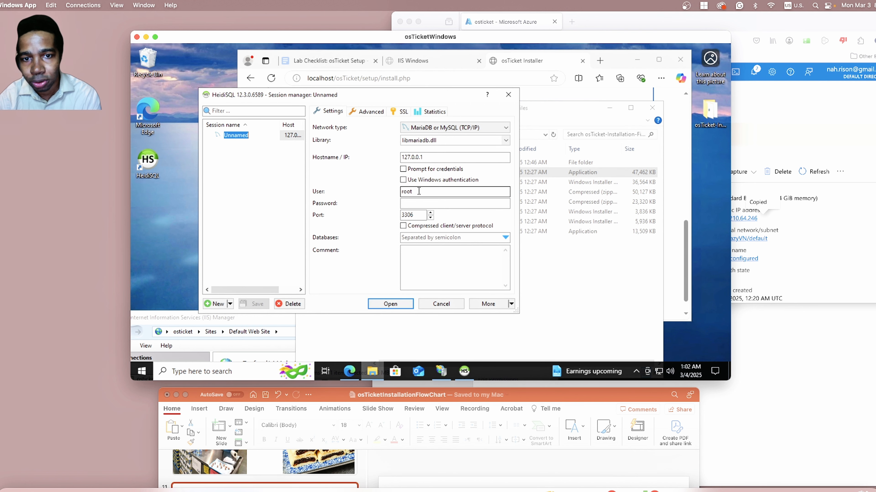
click(415, 203)
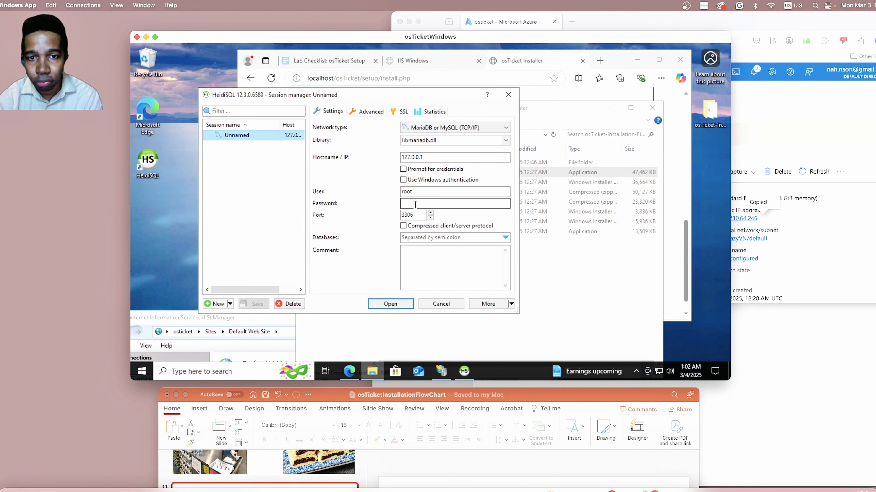
click(414, 206)
text(*******)
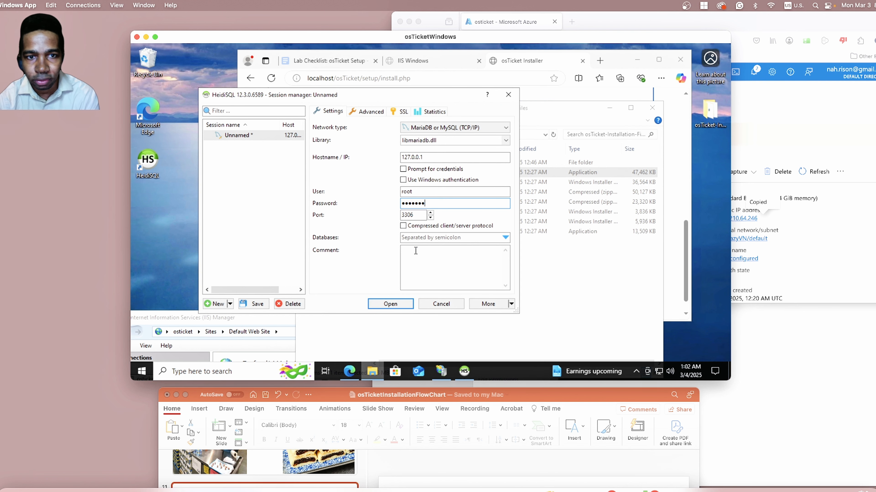
click(382, 304)
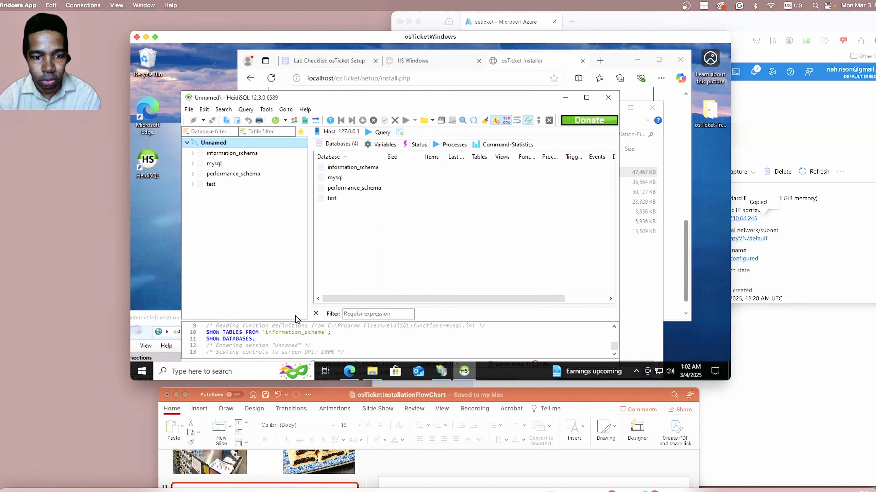
Create a database named osTicket on the connected server with the default collation, and select it in the tree.
right_click(217, 145)
mouse_move(286, 188)
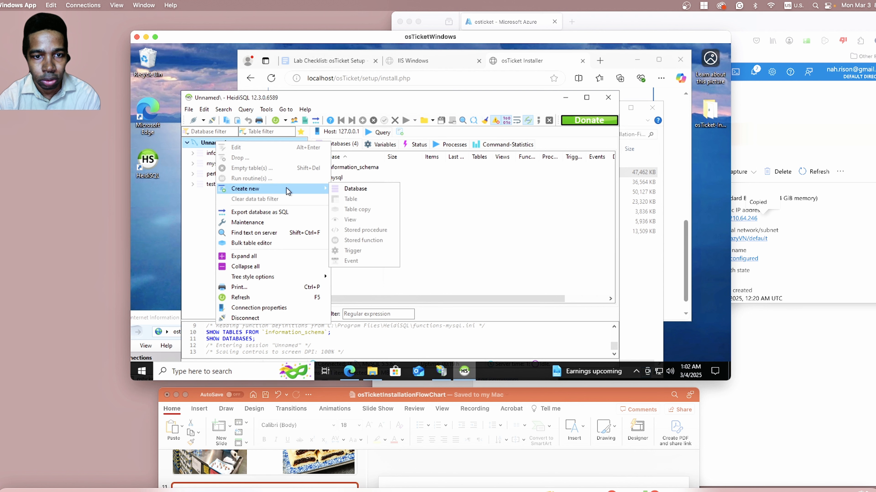
click(351, 190)
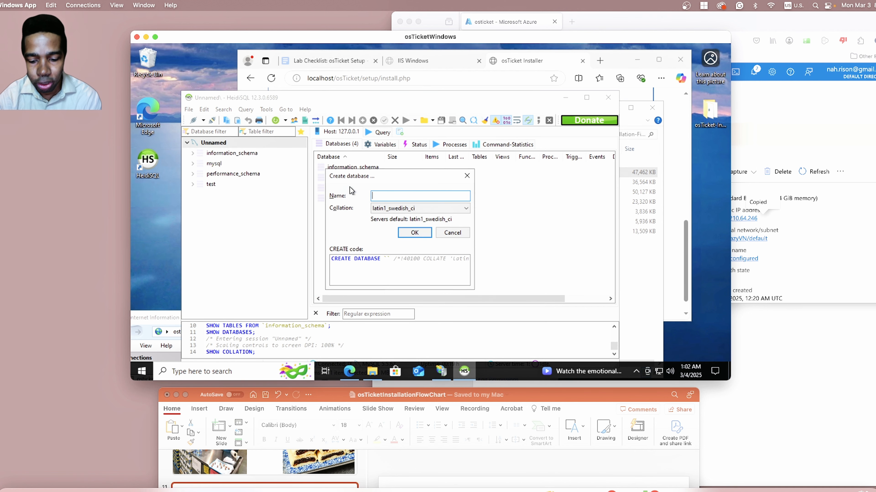
text(osTic)
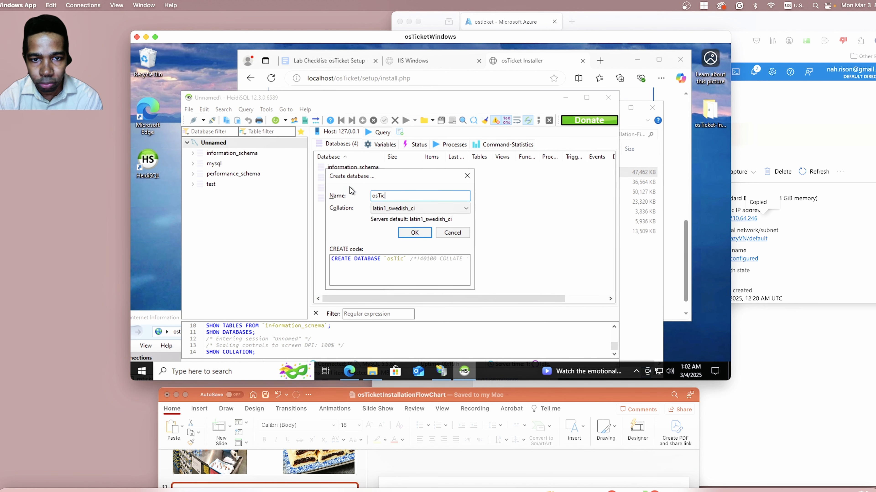
text(ke)
text(t)
click(415, 233)
click(217, 174)
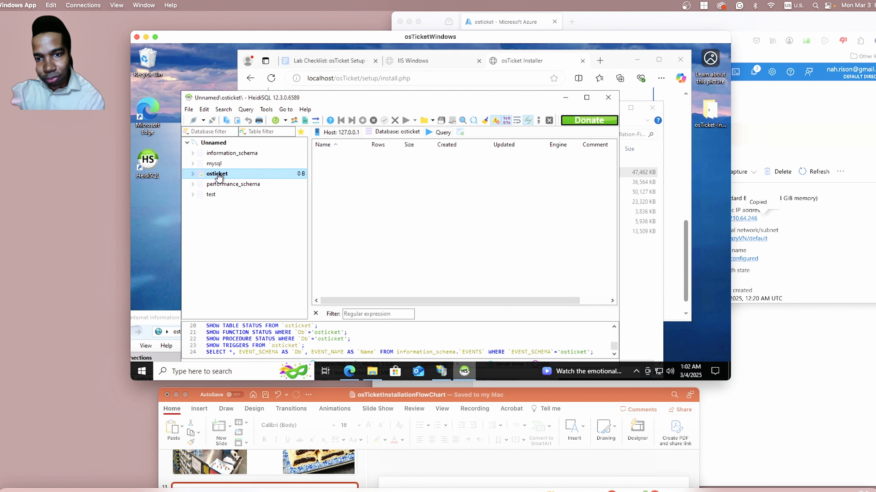
Move the HeidiSQL window aside and close File Explorer to uncover the installer's Database Settings section.
drag(431, 99, 567, 292)
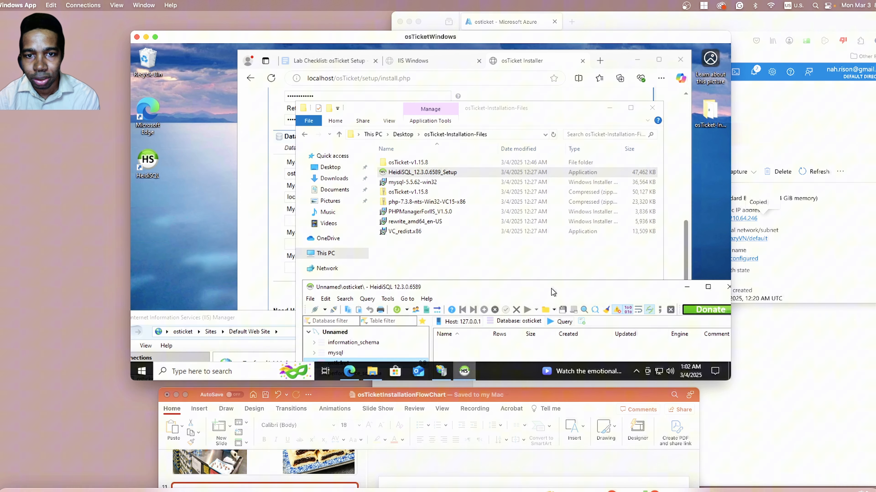
click(652, 108)
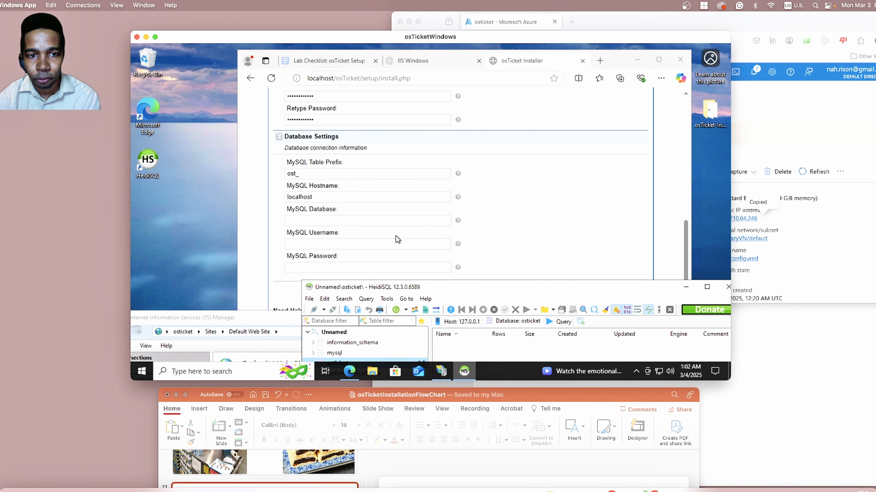
click(364, 222)
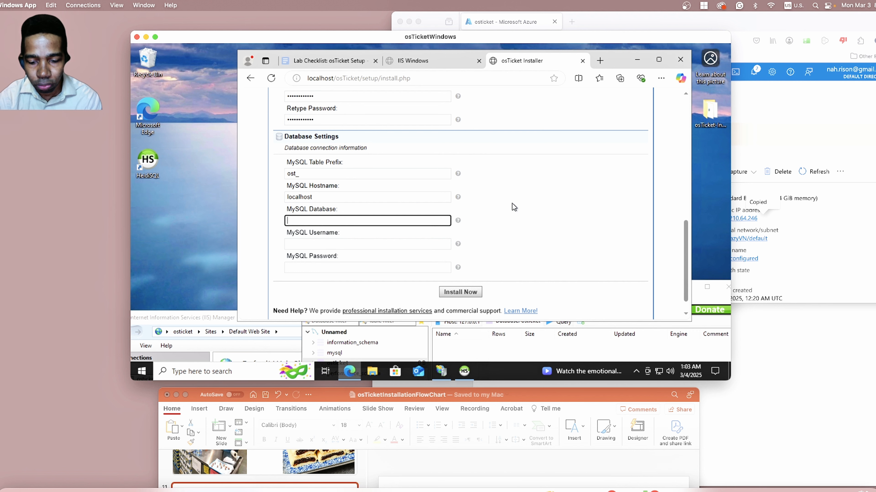
text(root)
key(Tab)
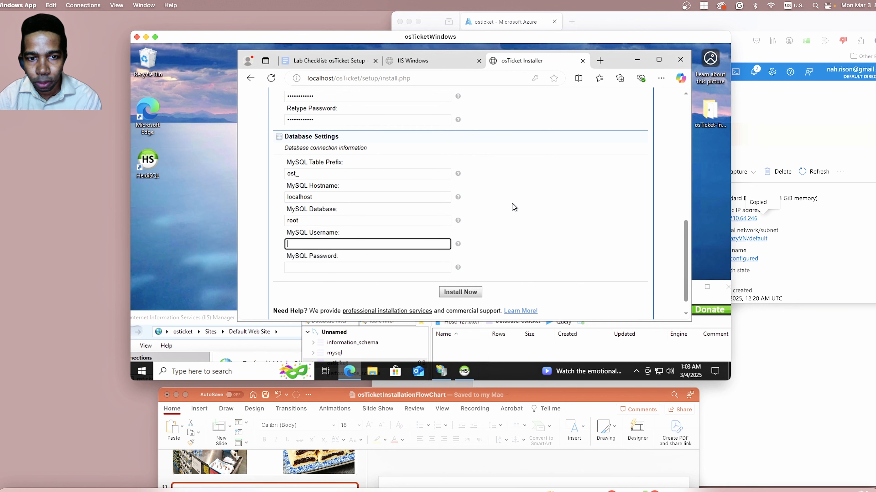
Replace the MySQL Database entry with osTicket and set the MySQL Username to root.
double_click(385, 220)
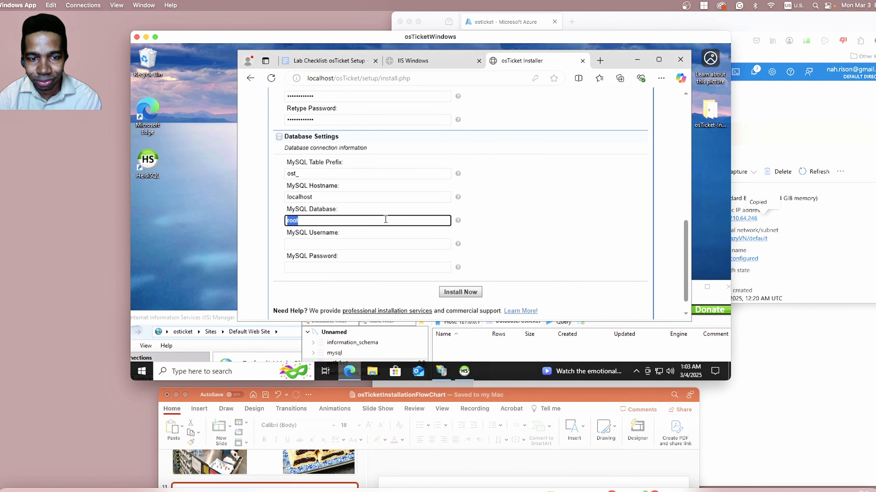
text(osTicket)
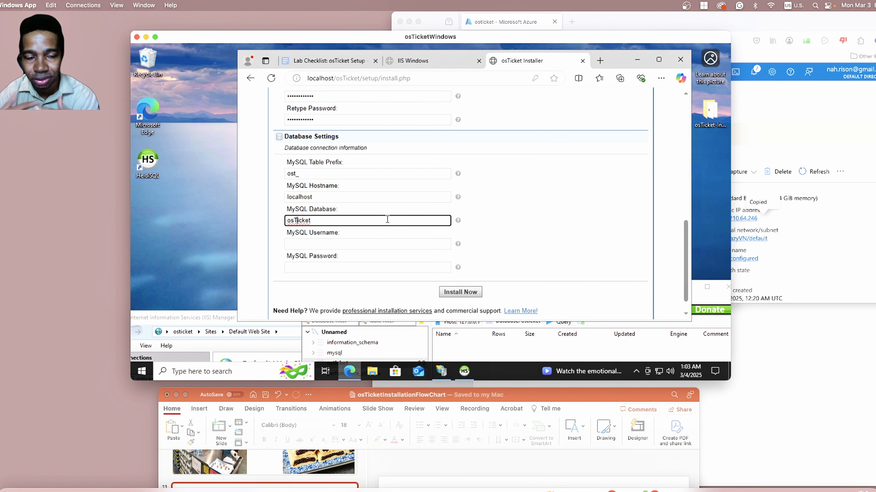
click(385, 244)
scroll(586, 198, down, 1)
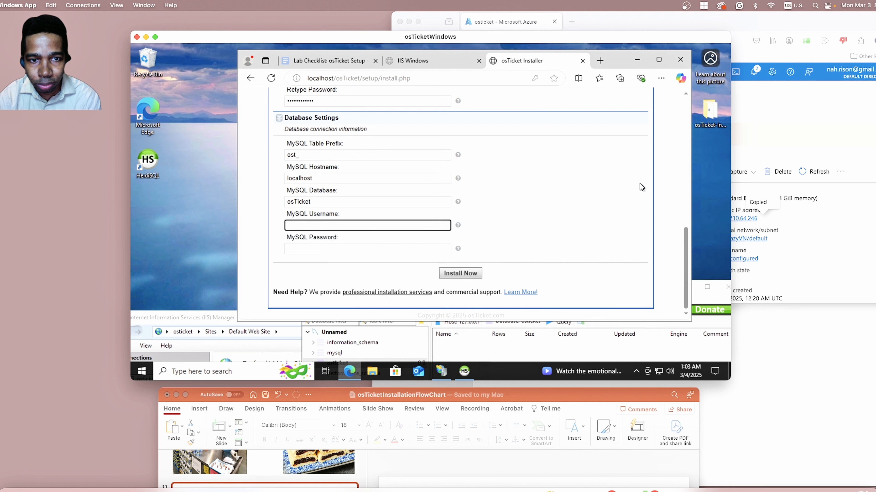
double_click(401, 205)
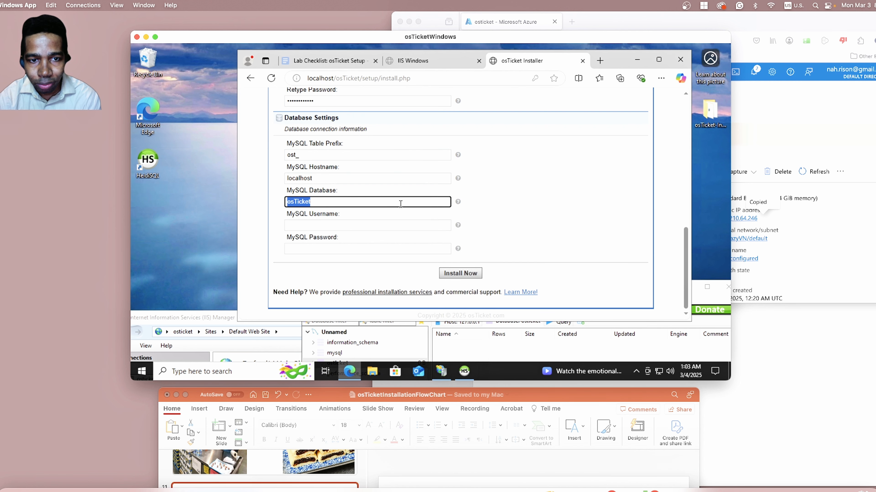
click(418, 224)
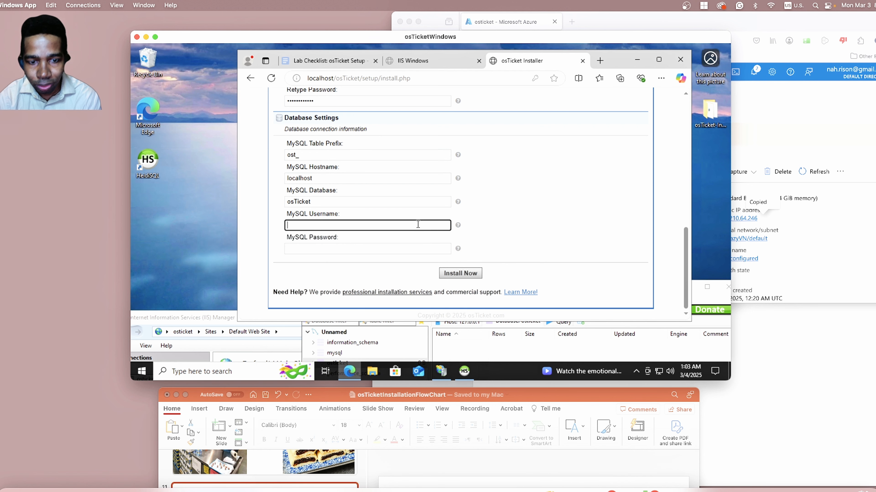
text(root)
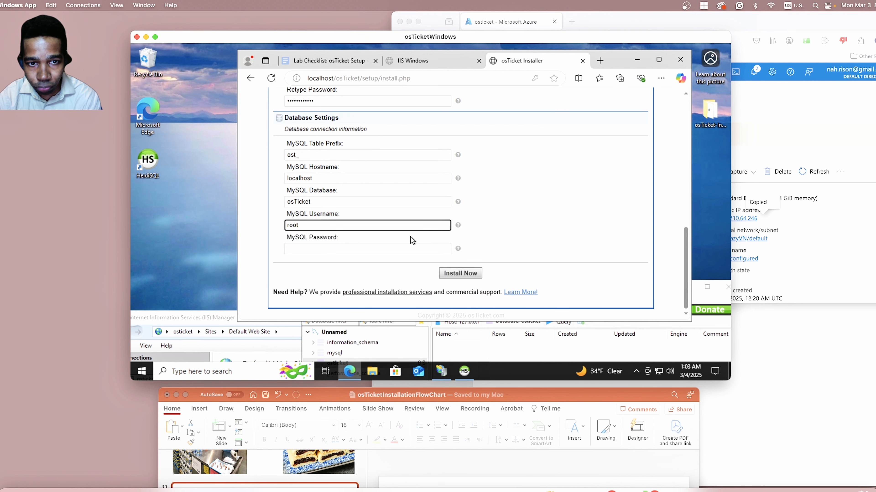
Enter the MySQL root account's password in the MySQL Password field, clearing and retyping it.
click(388, 252)
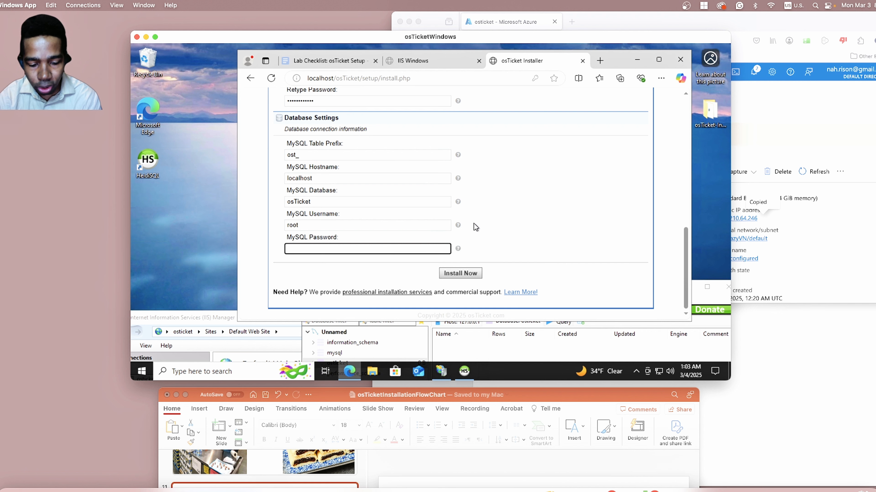
text(••)
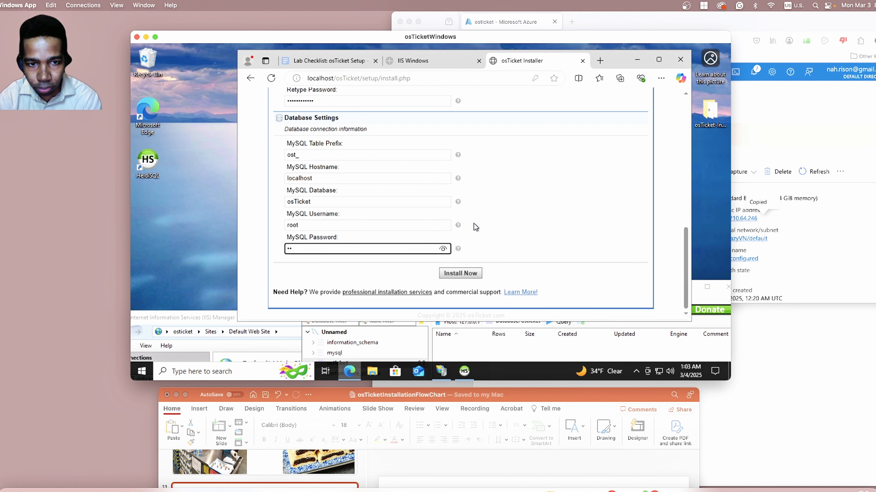
text(••)
key(BackSpace)
key(BackSpace)
key(BackSpace)
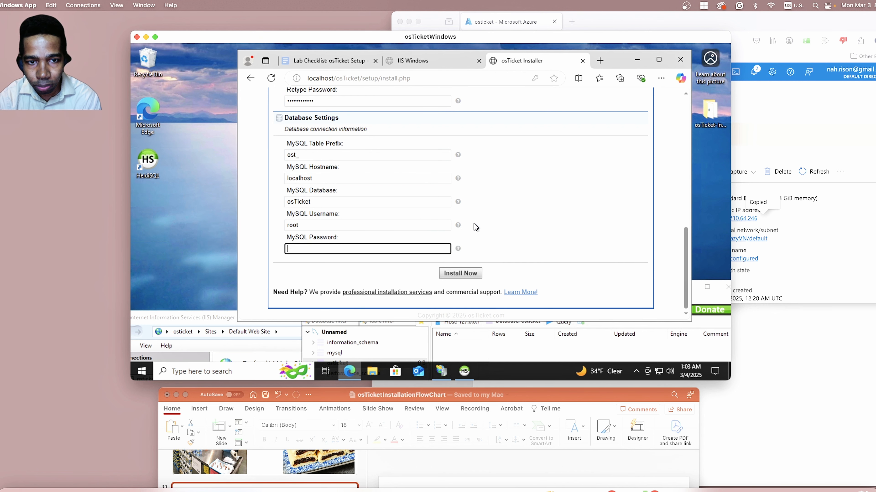
text(•••••••)
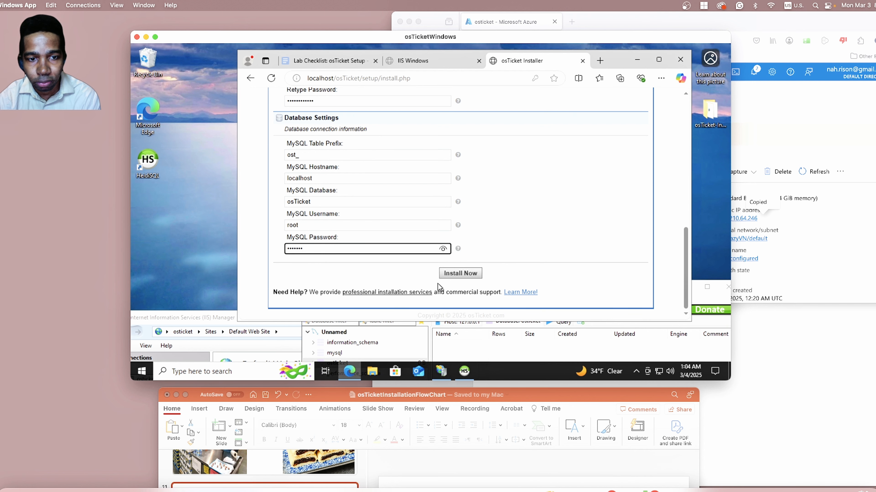
Run the osTicket installation and dismiss the browser's offer to save the password.
click(460, 274)
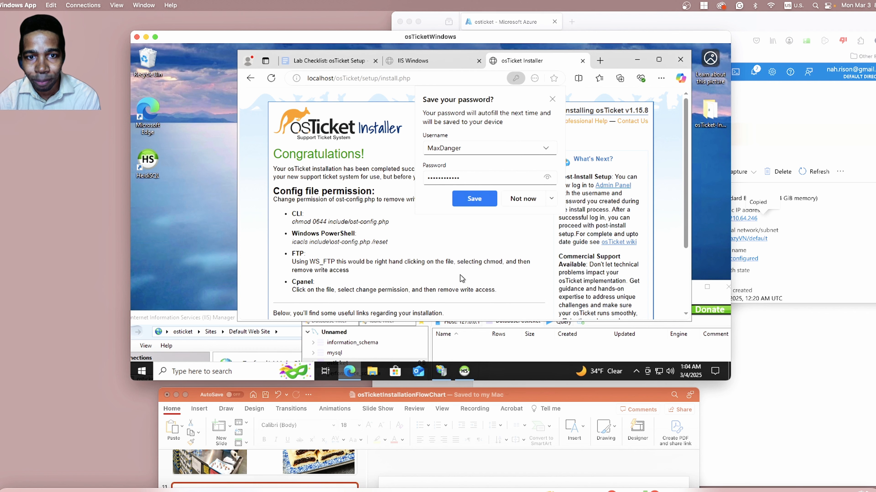
click(552, 99)
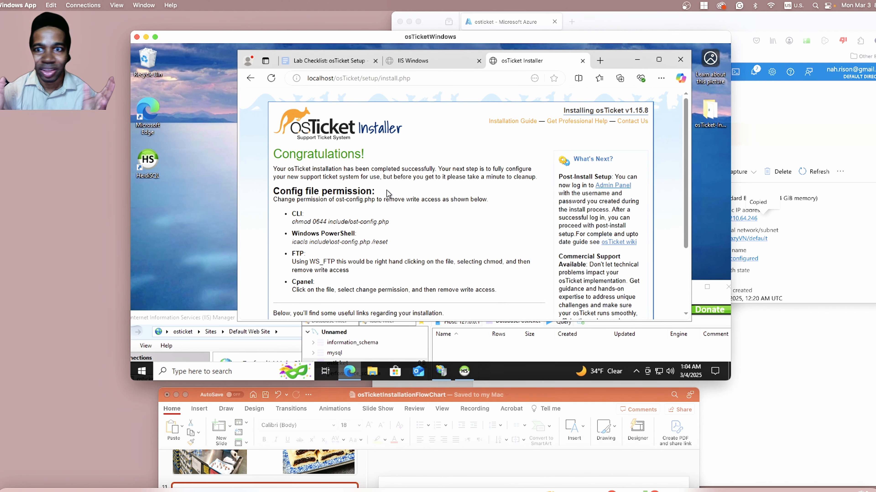
scroll(388, 193, down, 3)
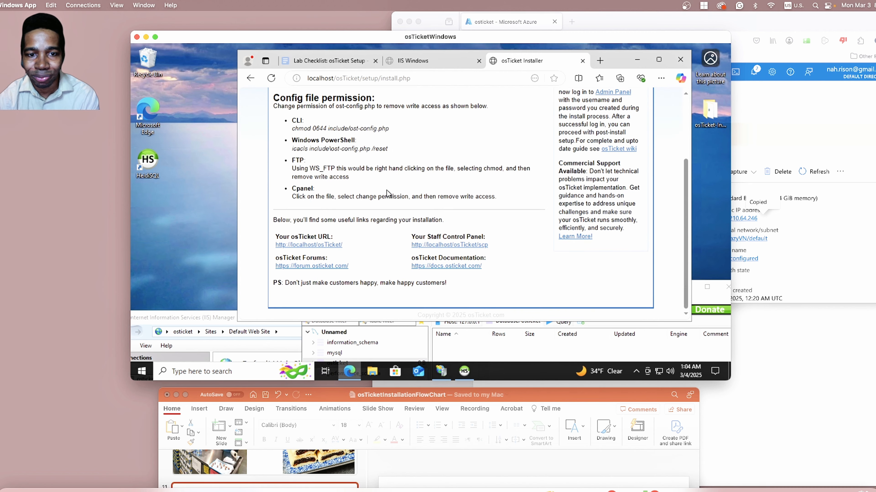
Bring the PowerPoint flowchart over the remote desktop for a look, move it back below, and return to the VM.
drag(613, 401, 667, 44)
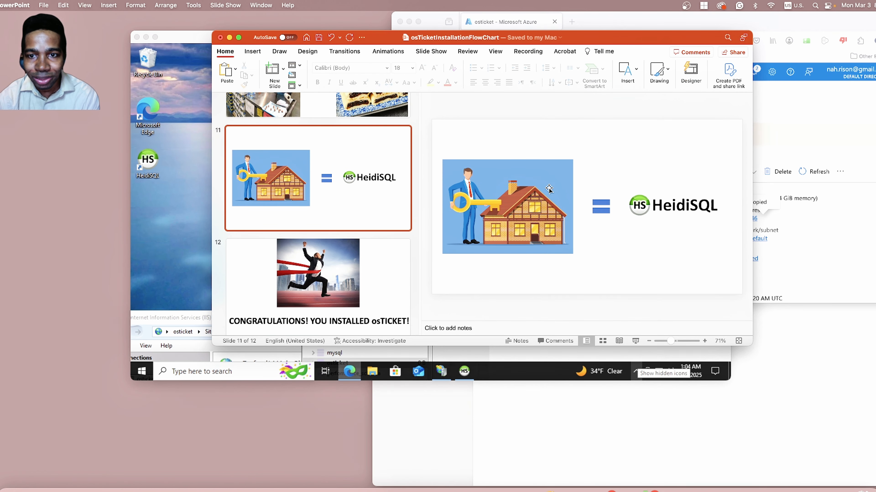
drag(632, 40, 619, 412)
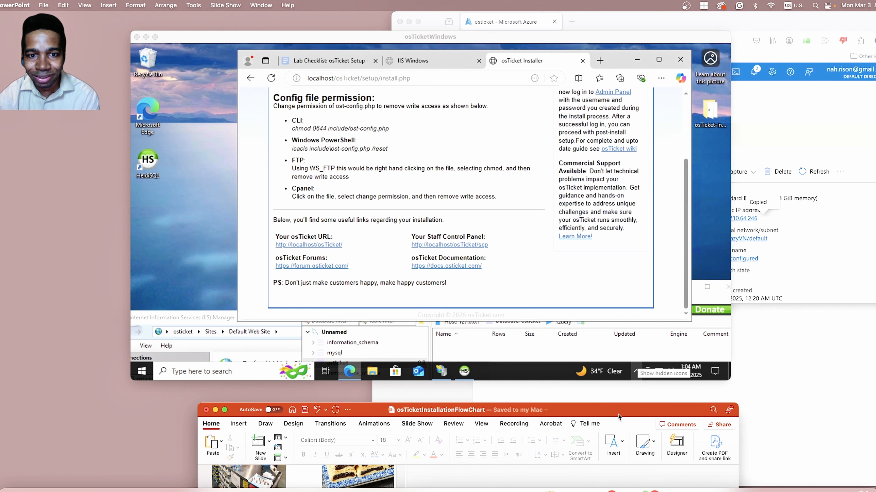
click(531, 223)
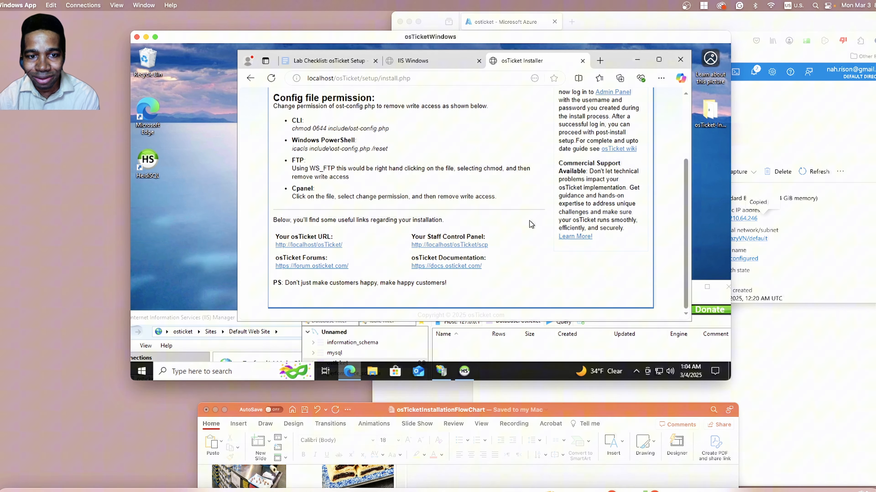
Open the Your osTicket URL link, localhost/osTicket, in a new browser tab and switch to it.
right_click(332, 245)
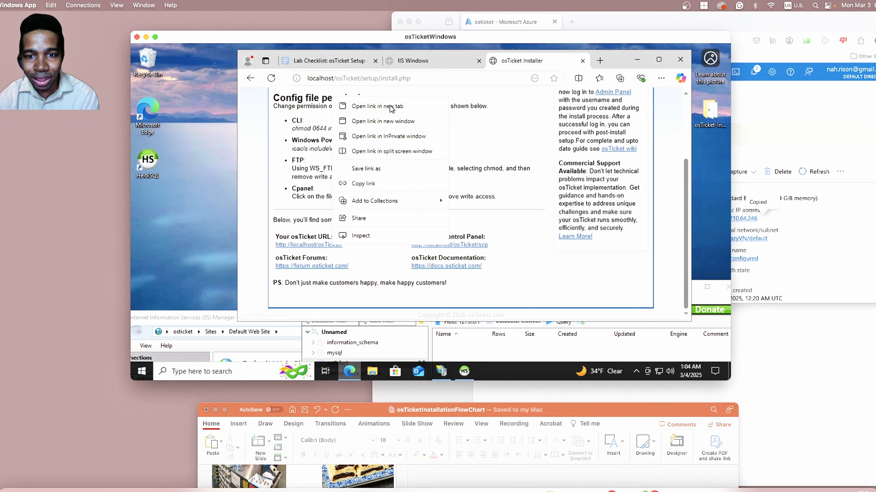
key(Escape)
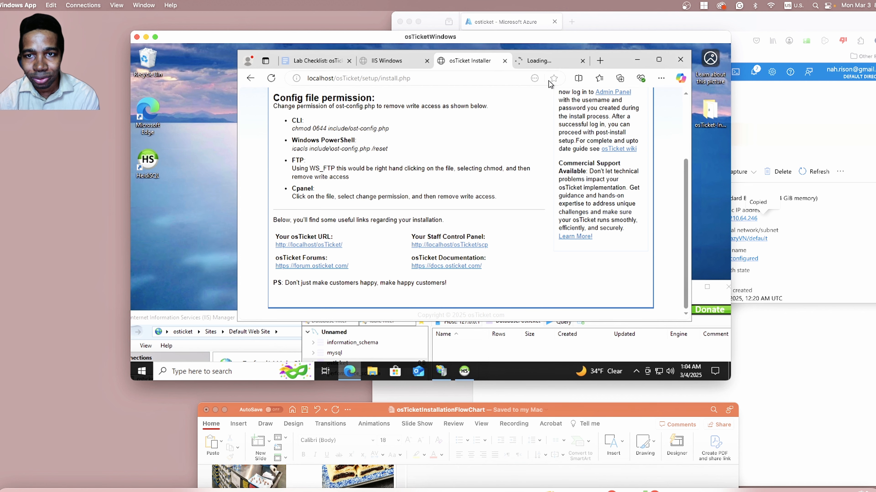
click(549, 65)
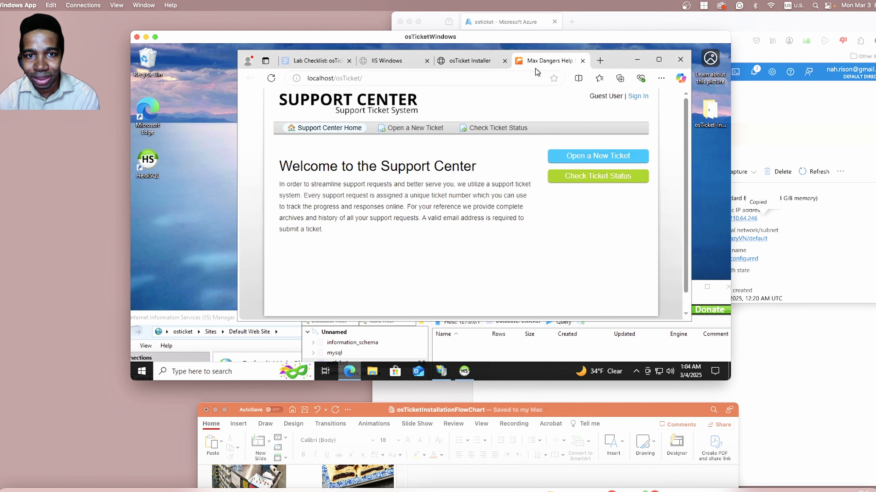
Sign in to the osTicket agent panel with the admin username and account password, dismissing the browser's offer to save the password.
click(639, 97)
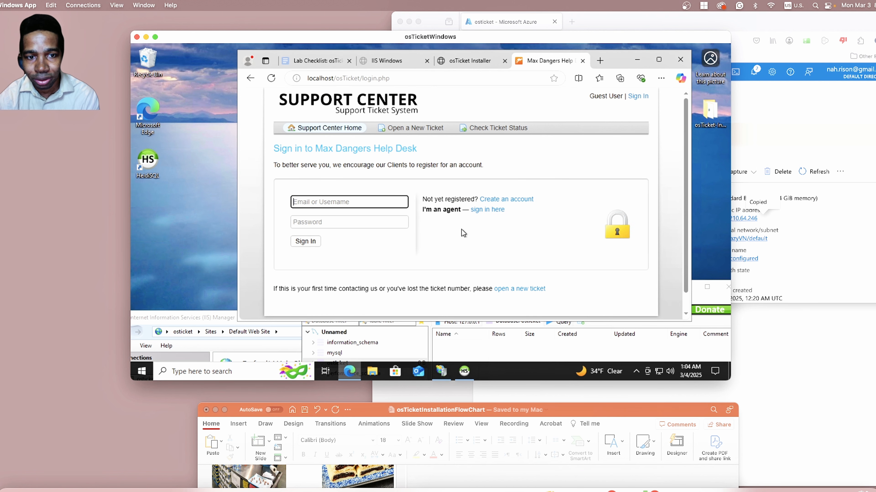
click(488, 210)
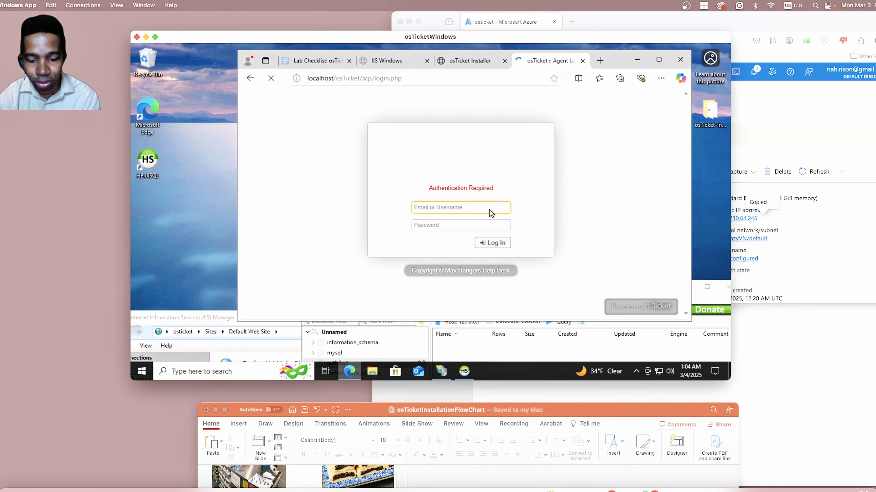
text(MaxD)
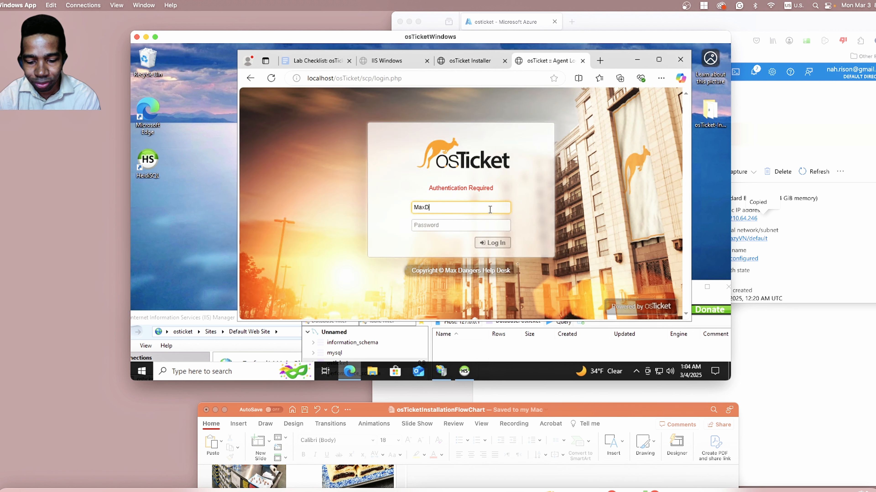
text(anger)
key(Tab)
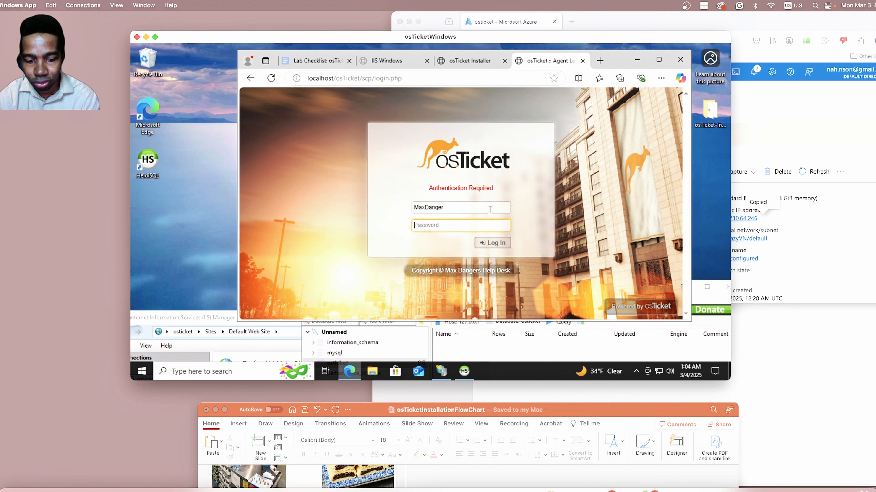
text(•••••)
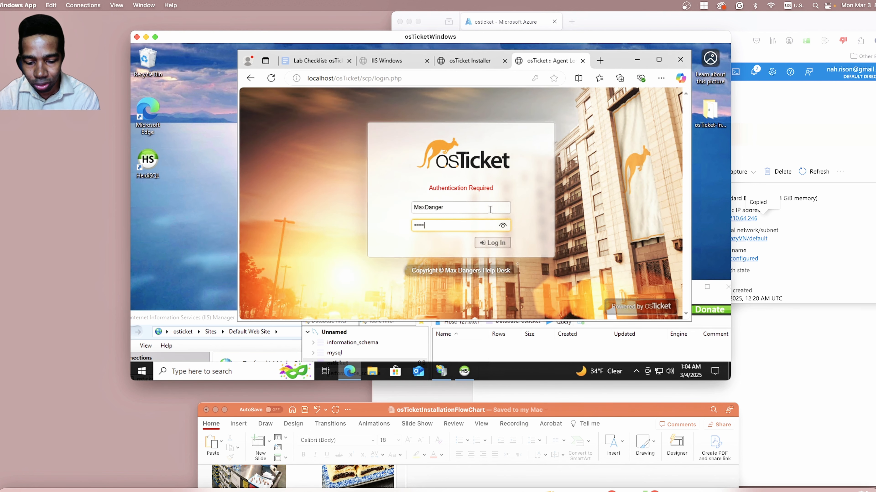
text(•••••••)
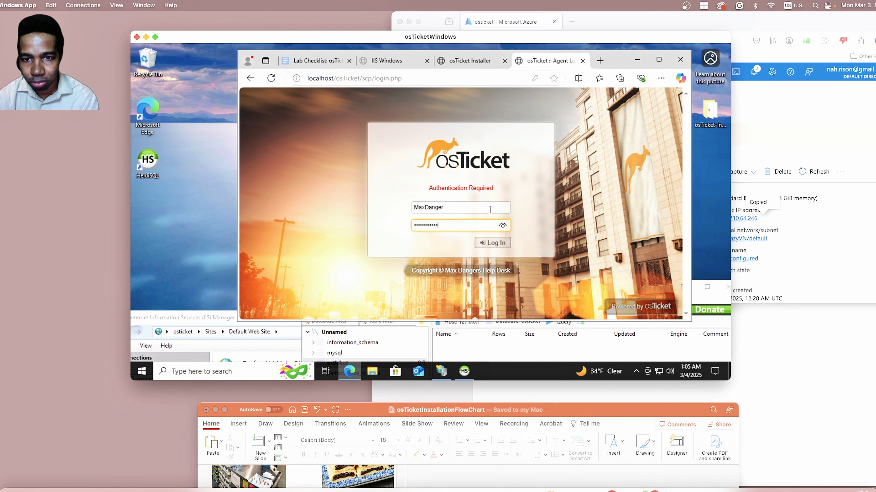
key(Return)
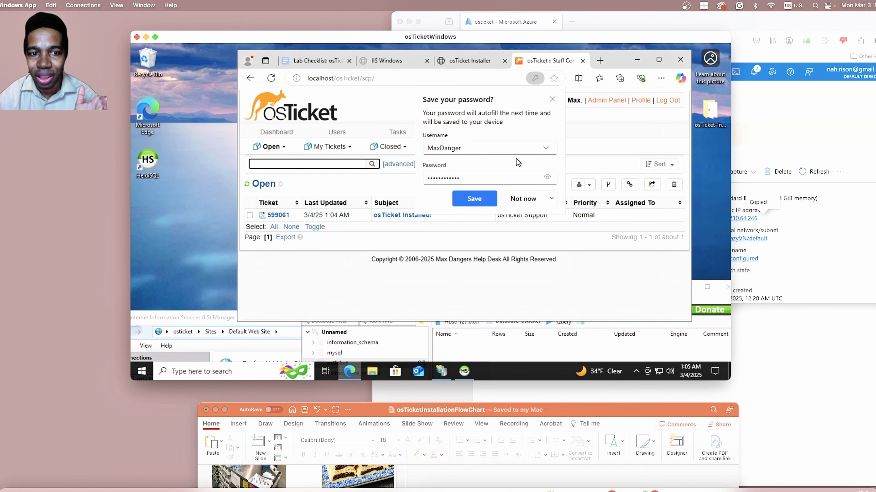
click(552, 99)
Switch to HeidiSQL, refresh the Unnamed session and open the osticket database's table list.
click(464, 372)
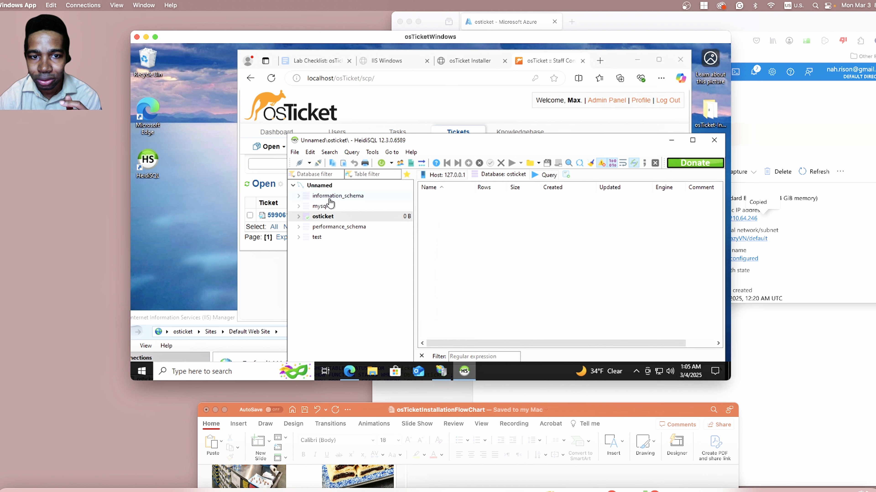
click(312, 185)
right_click(315, 186)
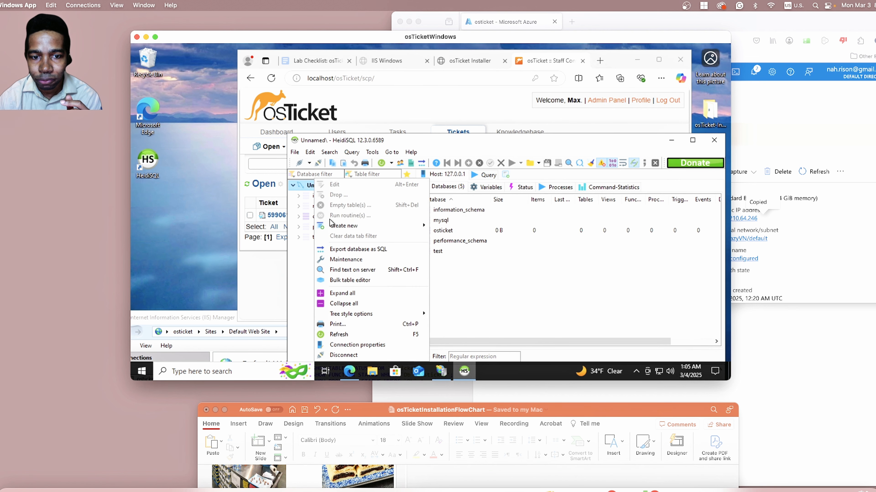
click(343, 335)
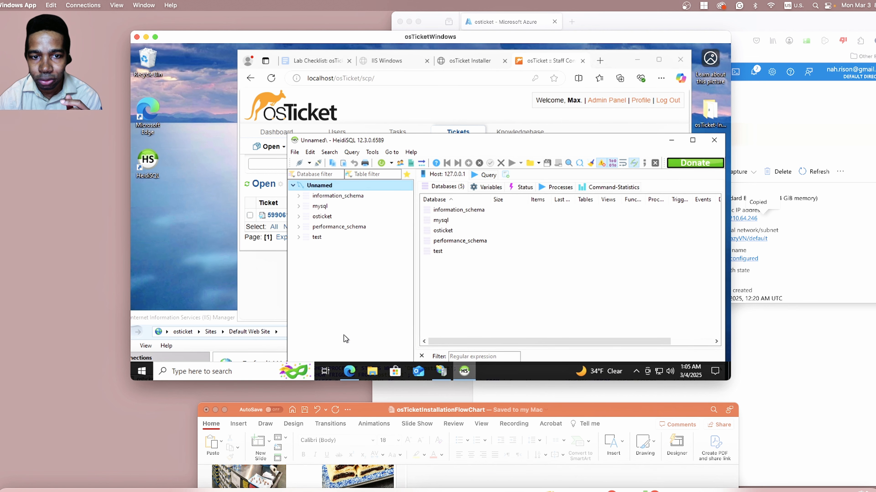
click(317, 217)
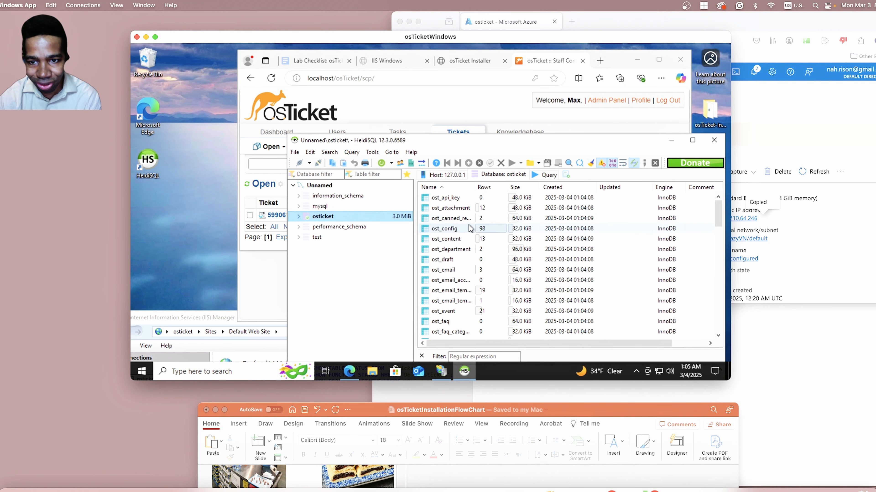
Look through the tables of the osticket database and close HeidiSQL.
scroll(467, 222, down, 2)
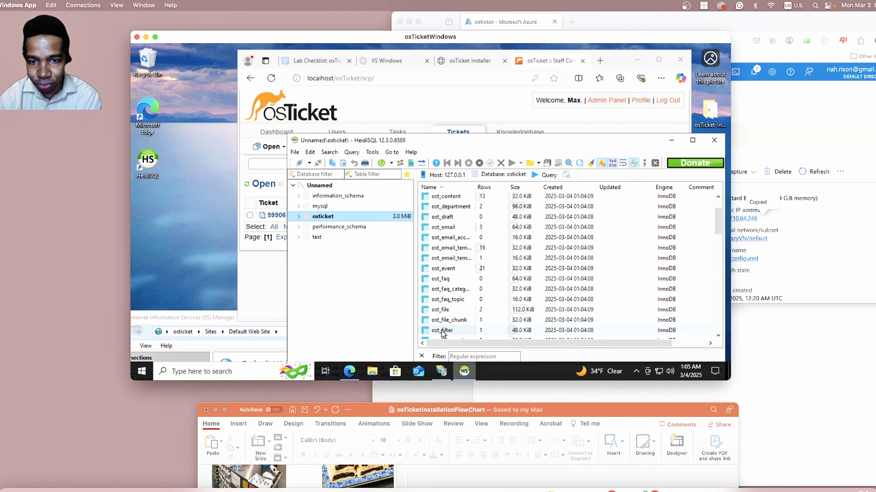
scroll(445, 329, down, 3)
scroll(460, 251, up, 3)
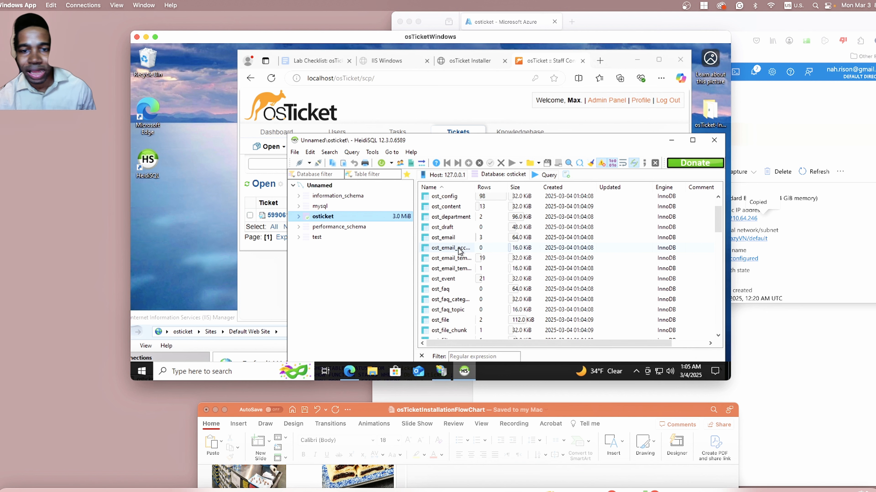
scroll(460, 249, up, 2)
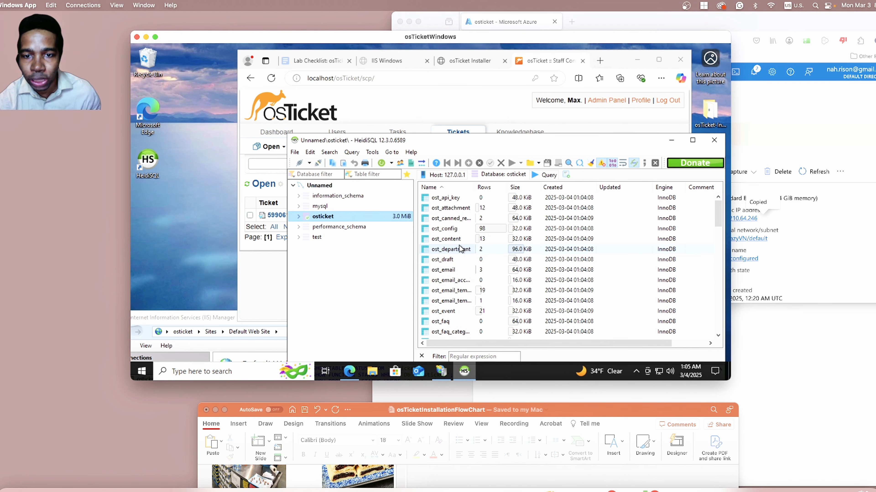
scroll(460, 249, down, 3)
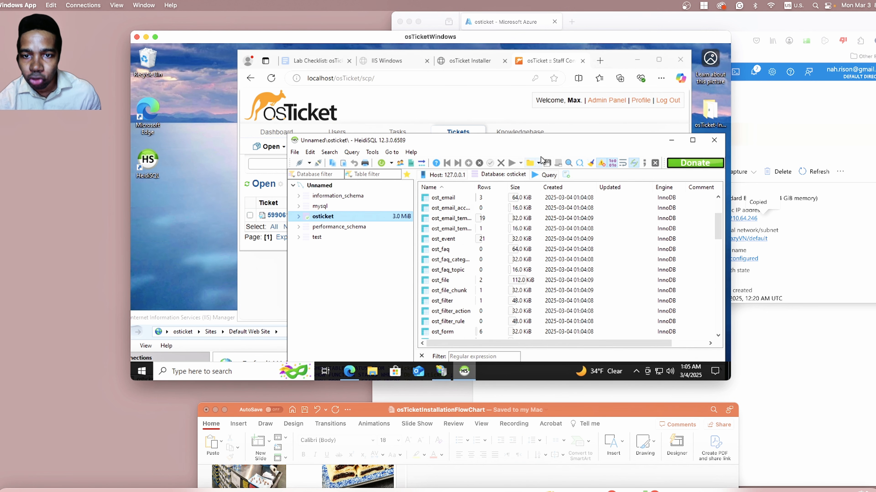
drag(539, 145, 488, 233)
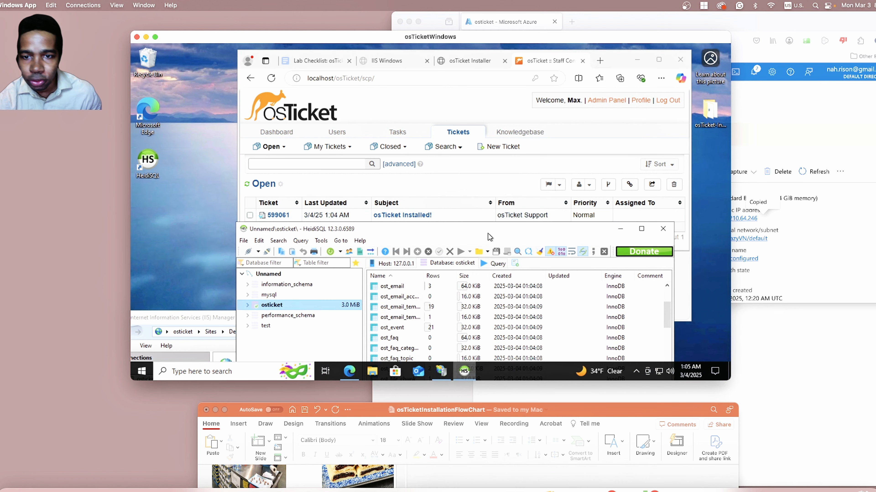
click(656, 234)
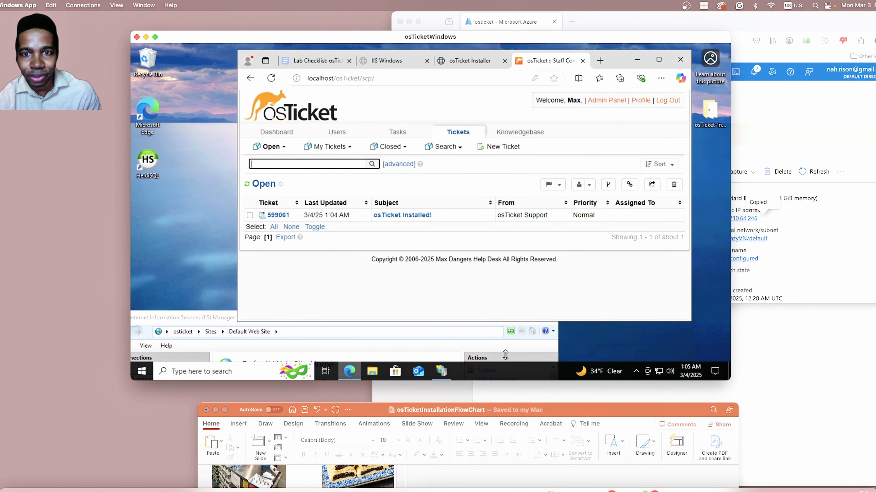
Bring the PowerPoint installation flowchart over the remote desktop and review slides 1 and 2, from the osTicket files to the Rewrite Module.
drag(574, 412, 577, 140)
scroll(374, 335, up, 10)
scroll(362, 342, up, 10)
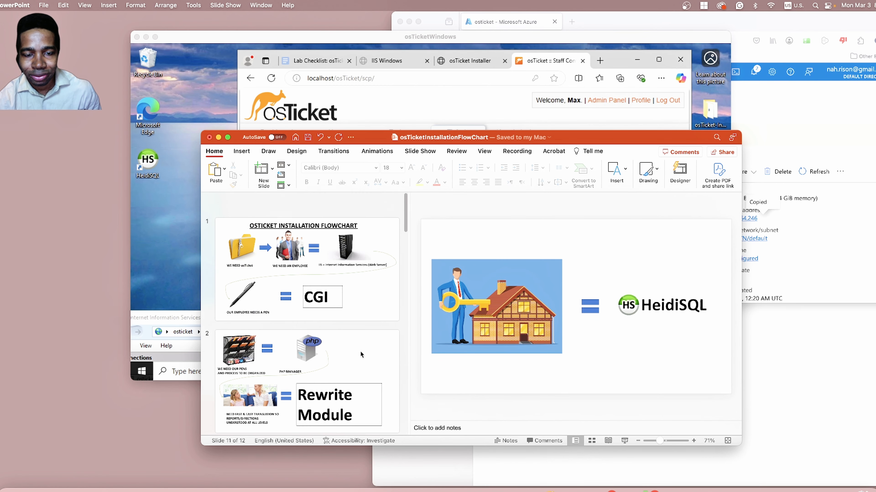
click(357, 267)
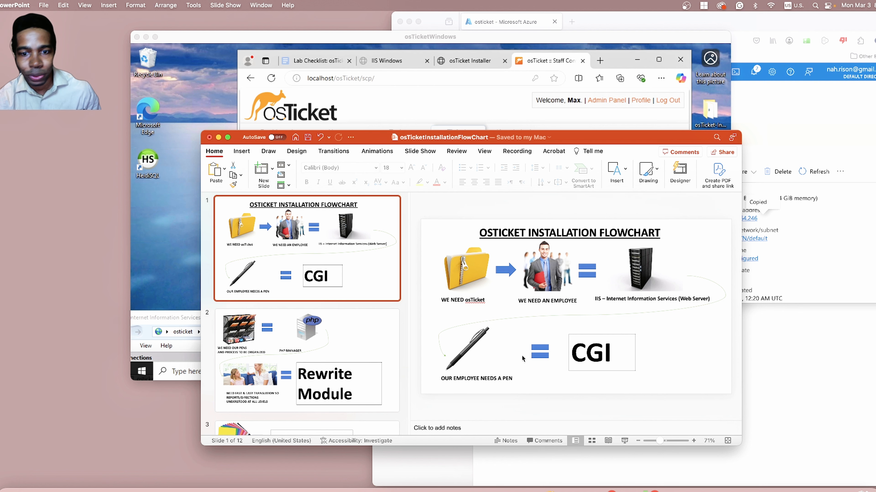
click(372, 343)
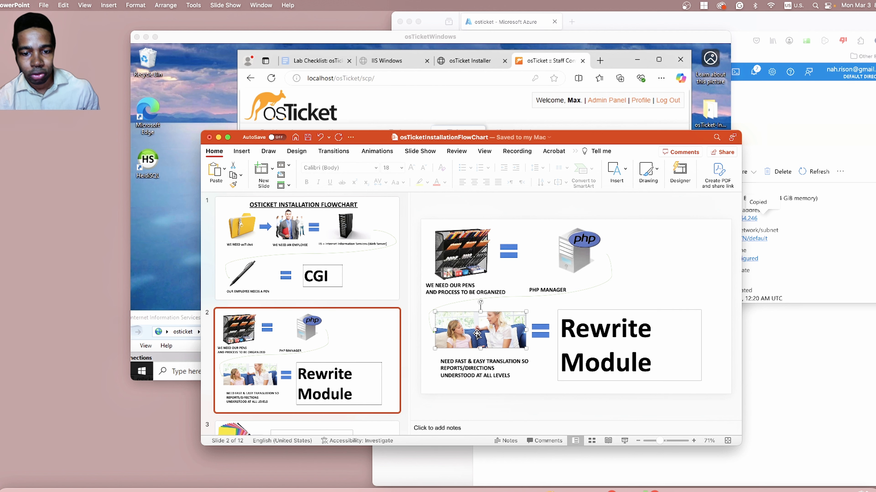
click(654, 318)
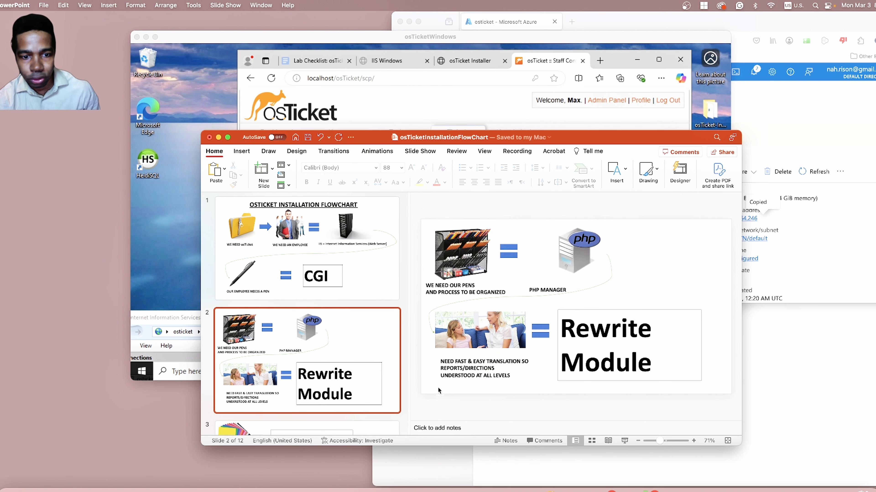
Review flowchart slides 3 to 5, covering PHP 7.3.8 with VC Redist, MySQL and registering PHP.
scroll(362, 328, down, 4)
click(361, 329)
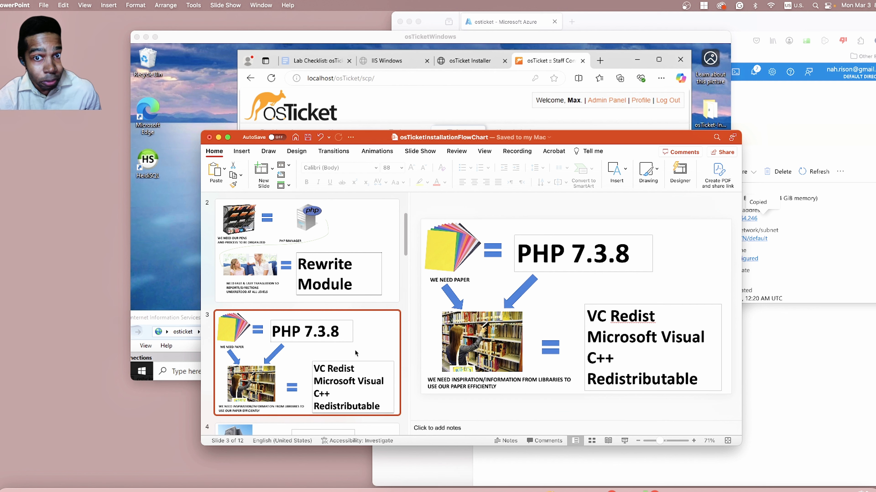
scroll(354, 349, down, 1)
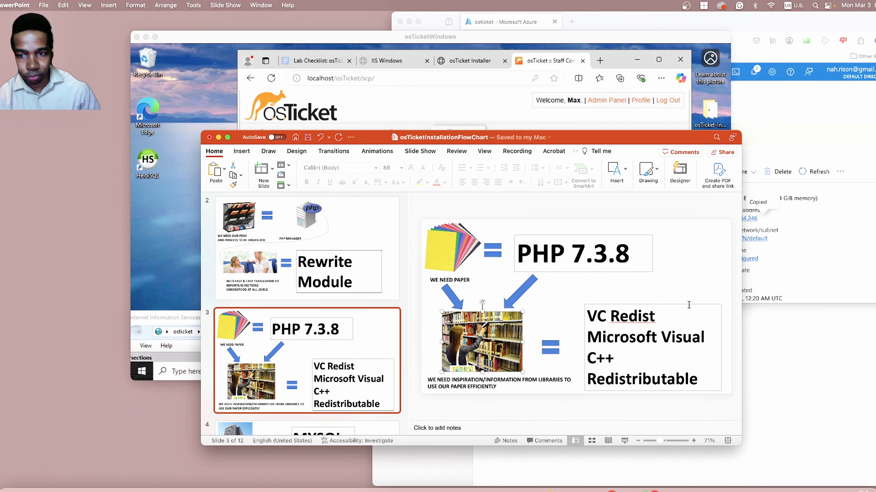
click(678, 322)
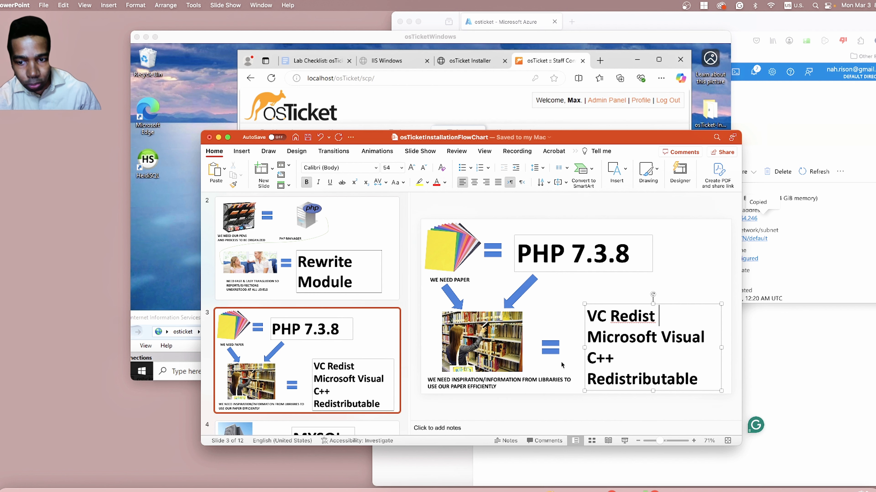
scroll(347, 381, down, 5)
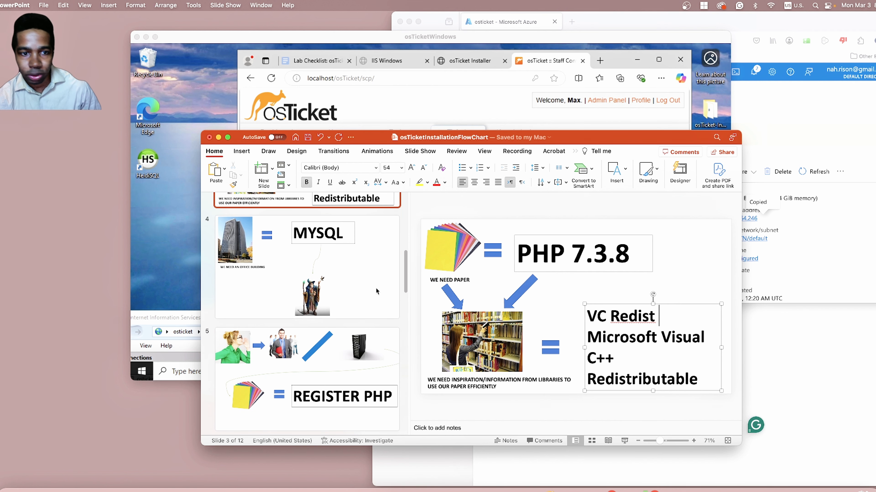
click(375, 303)
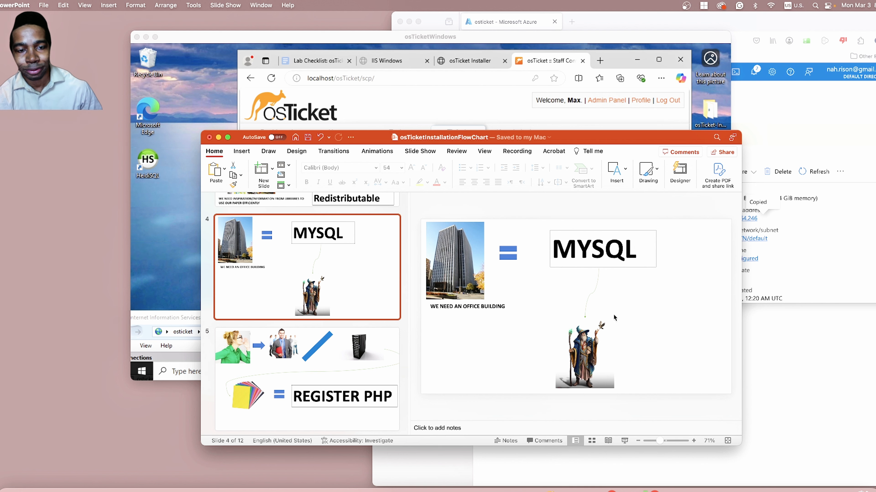
click(280, 378)
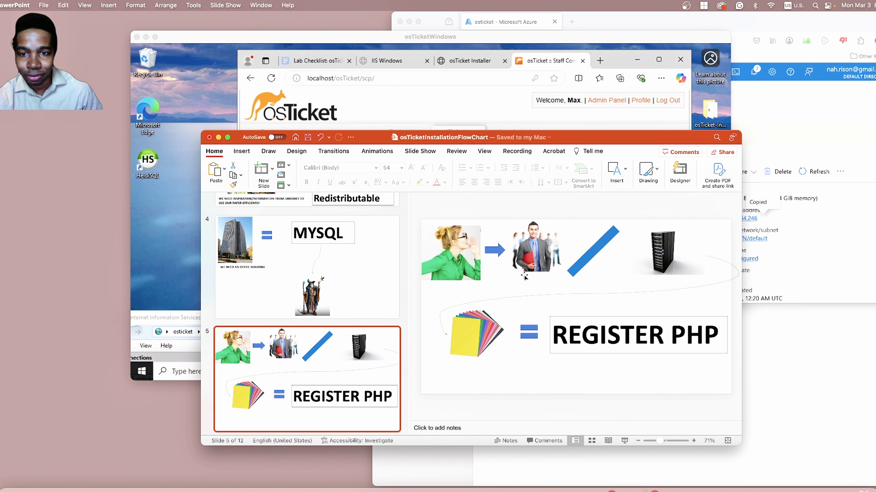